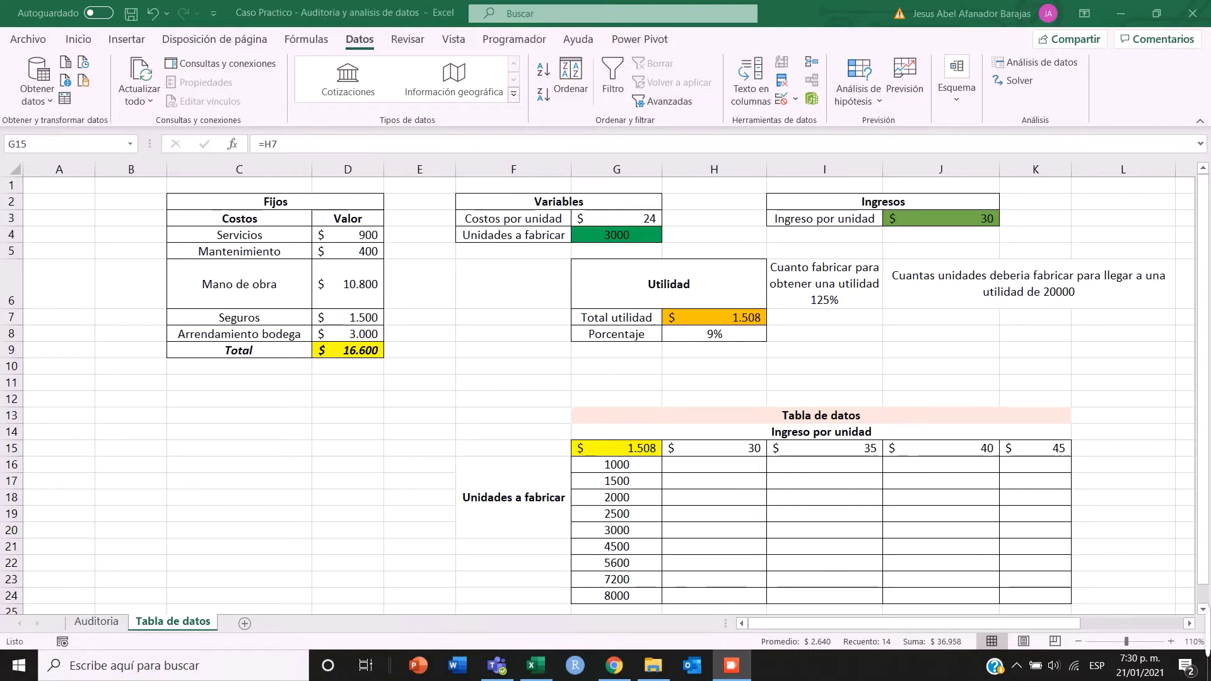
Review the fixed costs, the variable costs and units to manufacture, and the income per unit on the Tabla de datos sheet
{"action": "key", "text": "alt+Tab"}
{"action": "left_click", "coordinate": [616, 367]}
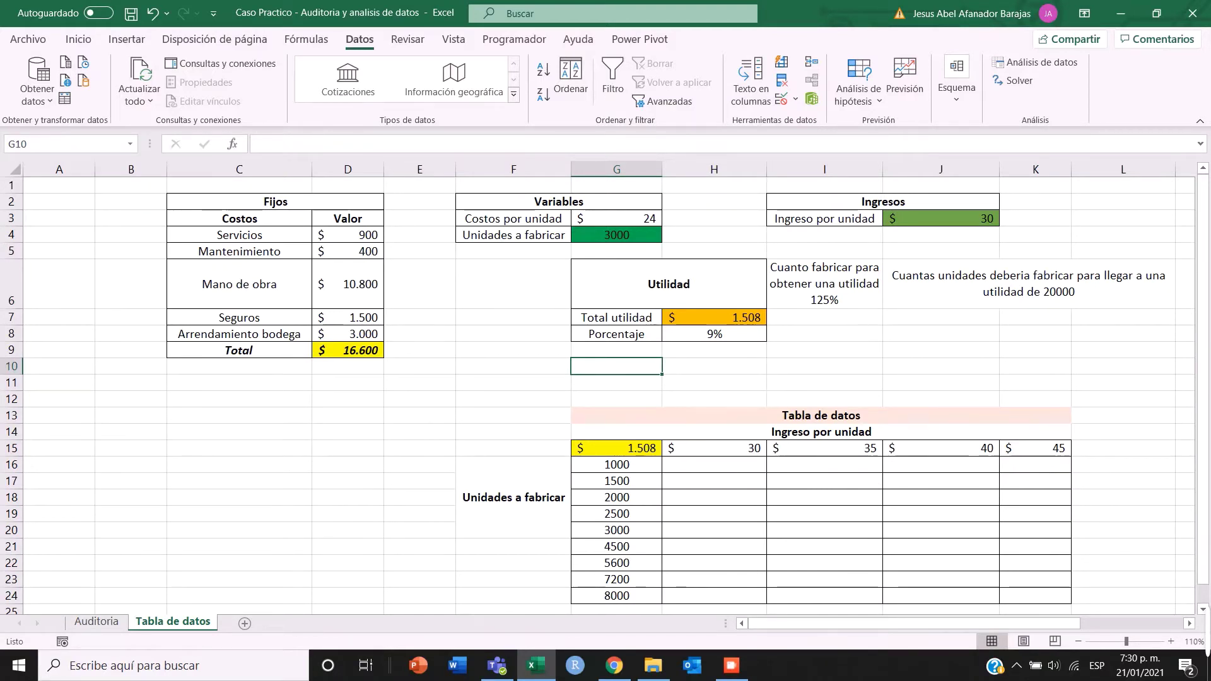
{"action": "left_click", "coordinate": [714, 317]}
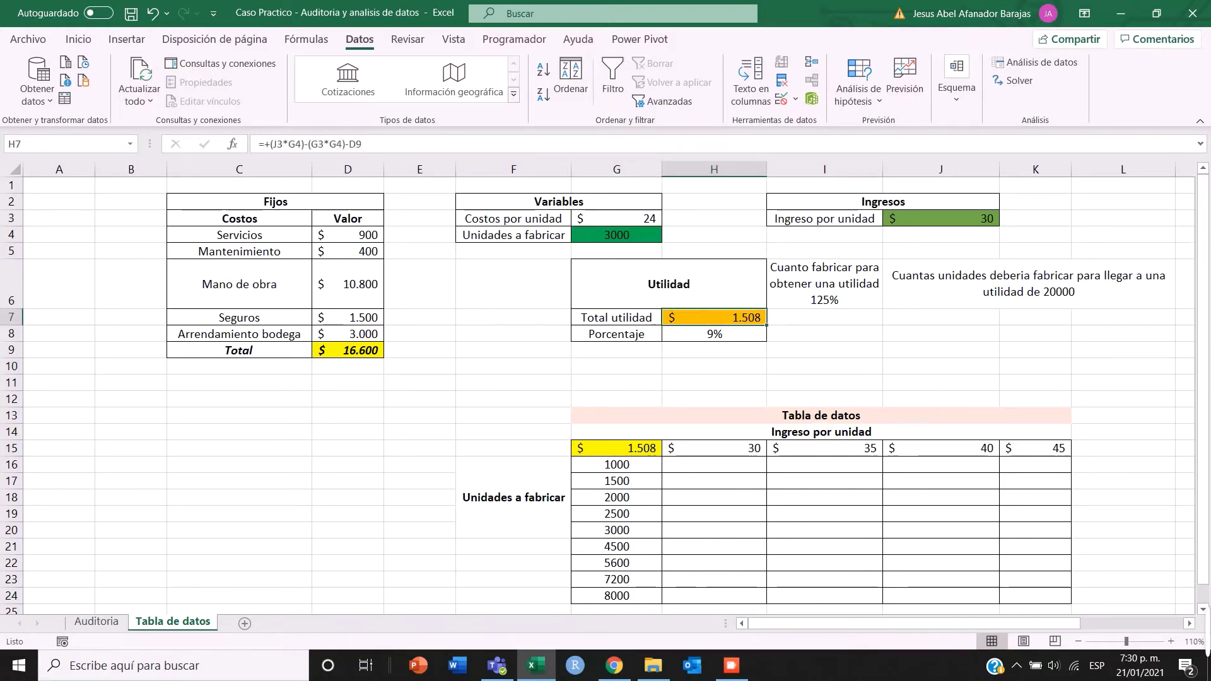
{"action": "left_click_drag", "start_coordinate": [239, 219], "coordinate": [347, 350]}
{"action": "left_click", "coordinate": [513, 235]}
{"action": "left_click_drag", "start_coordinate": [513, 201], "coordinate": [616, 218]}
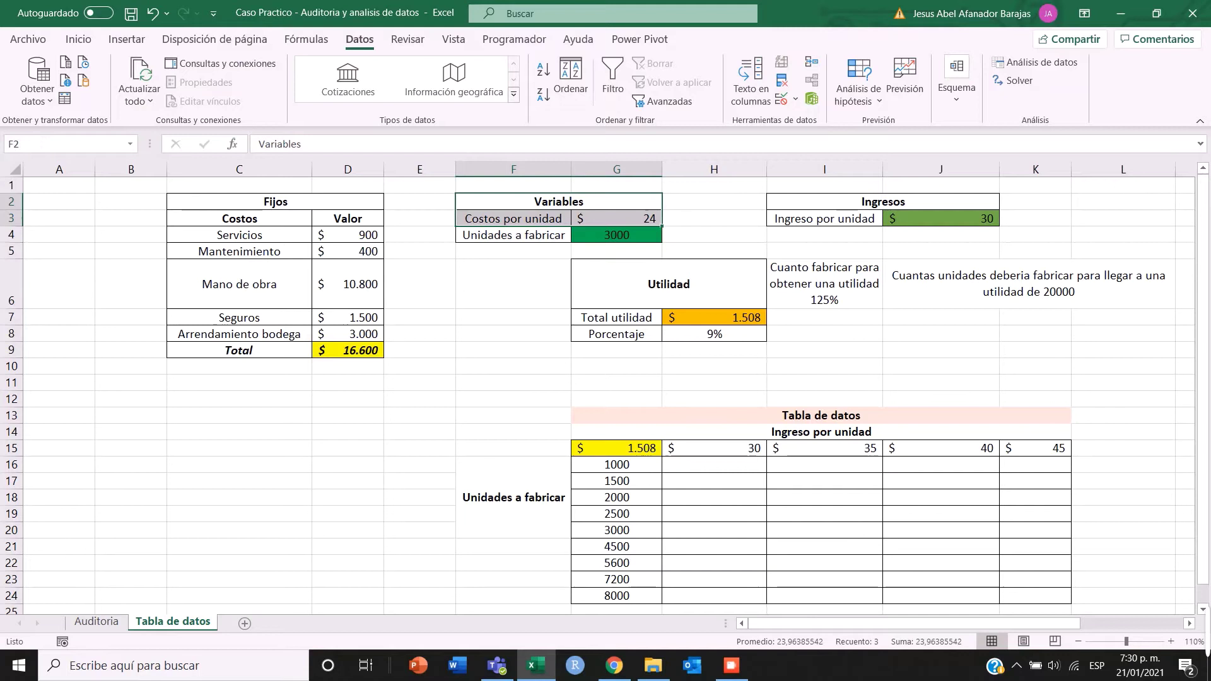
{"action": "left_click", "coordinate": [940, 185]}
{"action": "left_click", "coordinate": [513, 235]}
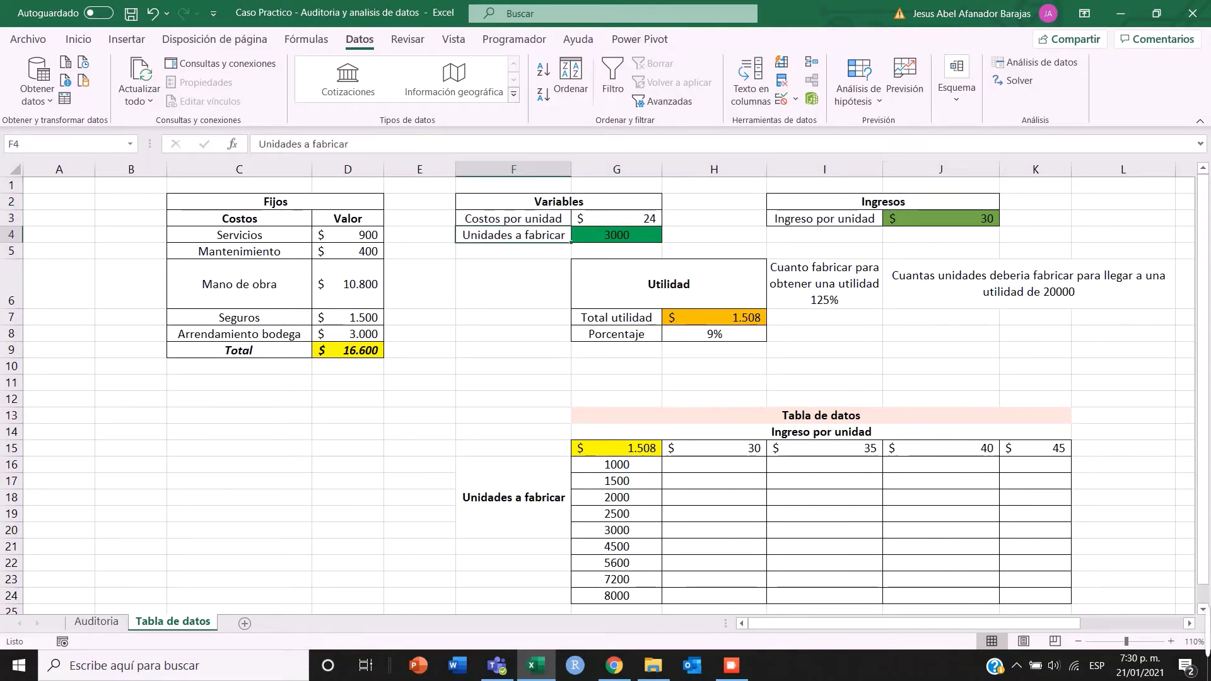
{"action": "left_click", "coordinate": [513, 284]}
{"action": "left_click", "coordinate": [513, 235]}
{"action": "left_click", "coordinate": [617, 236]}
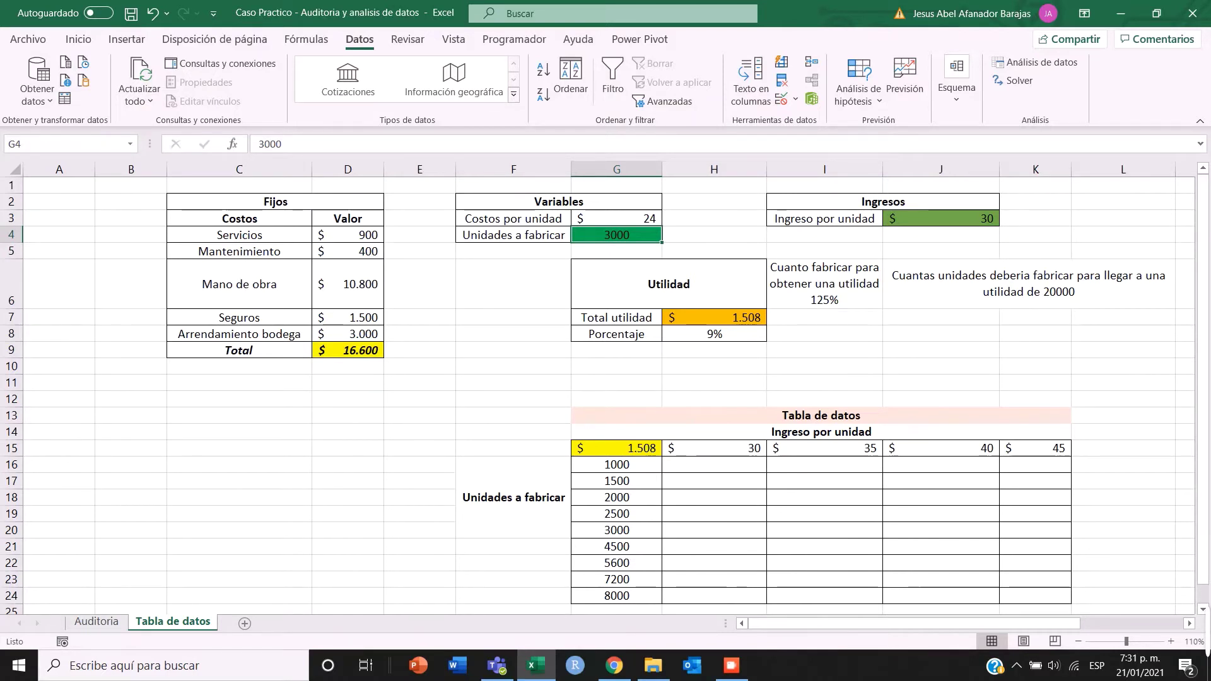
{"action": "left_click", "coordinate": [940, 219]}
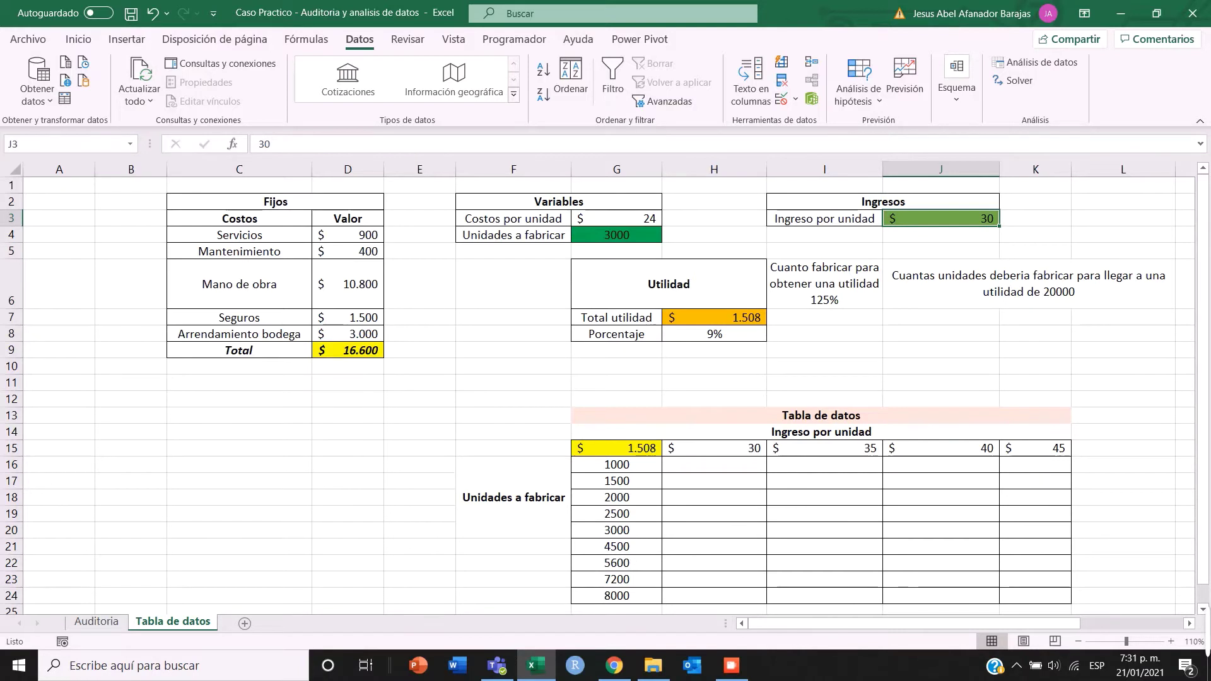
Inspect which cells the Total utilidad formula in H7 refers to, leaving the formula unedited
{"action": "left_click", "coordinate": [714, 318]}
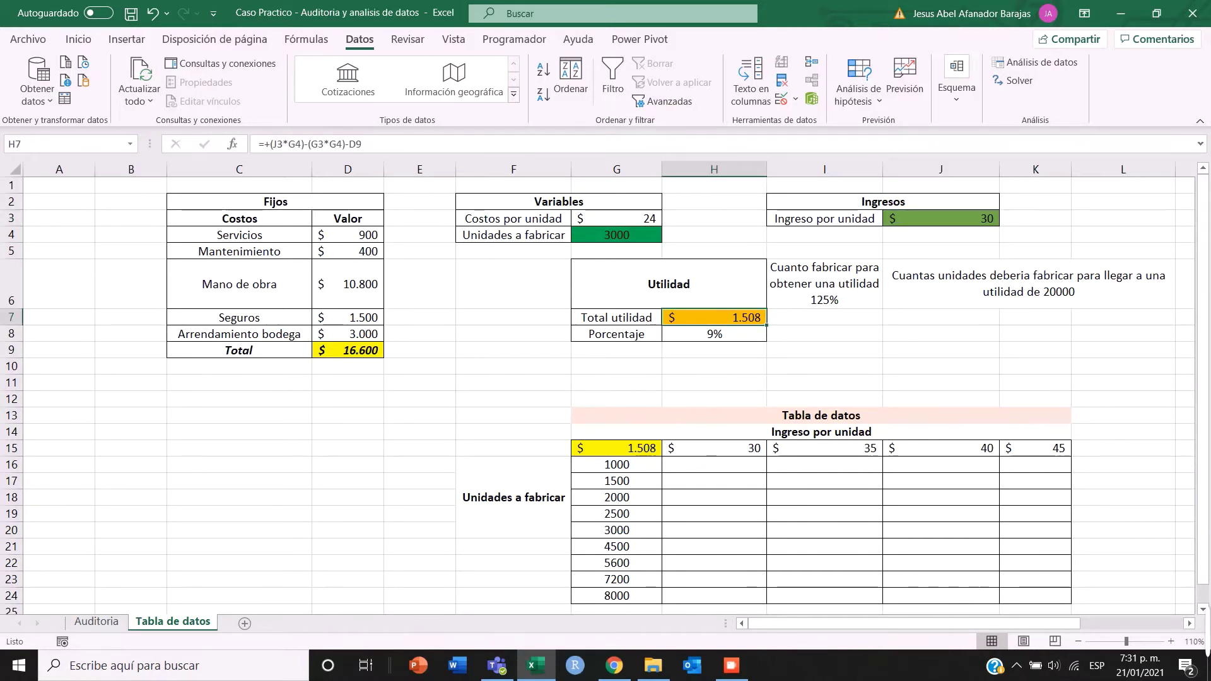
{"action": "key", "text": "F2"}
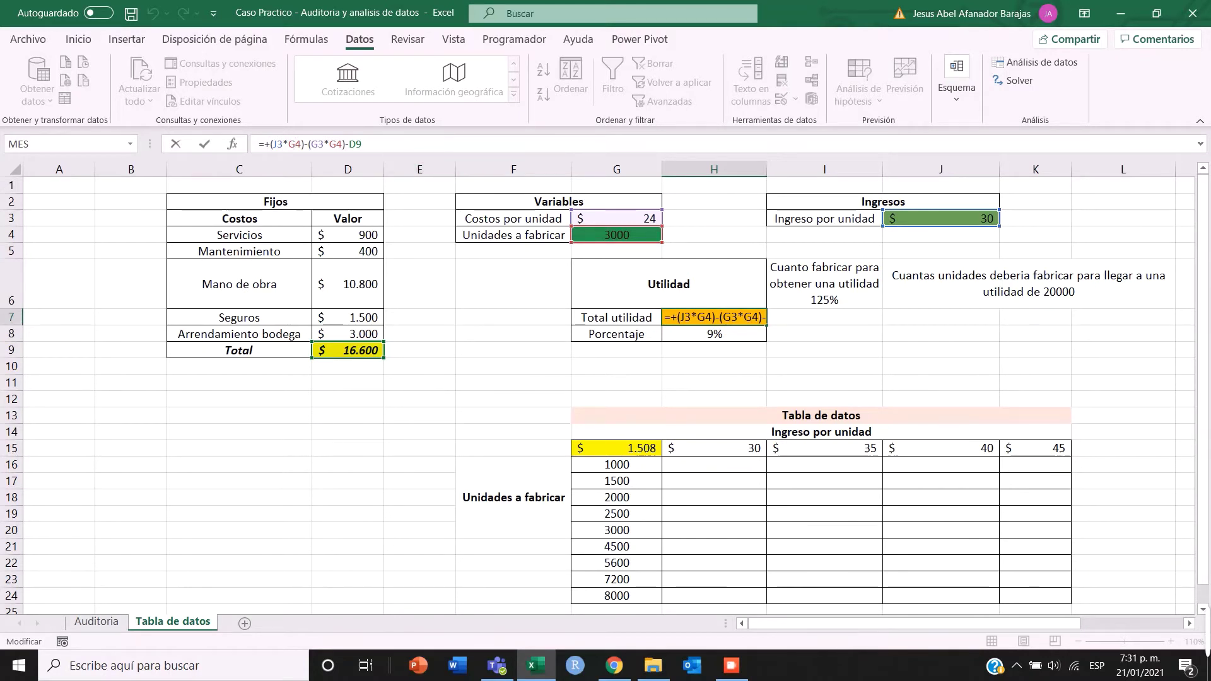
{"action": "key", "text": "Escape"}
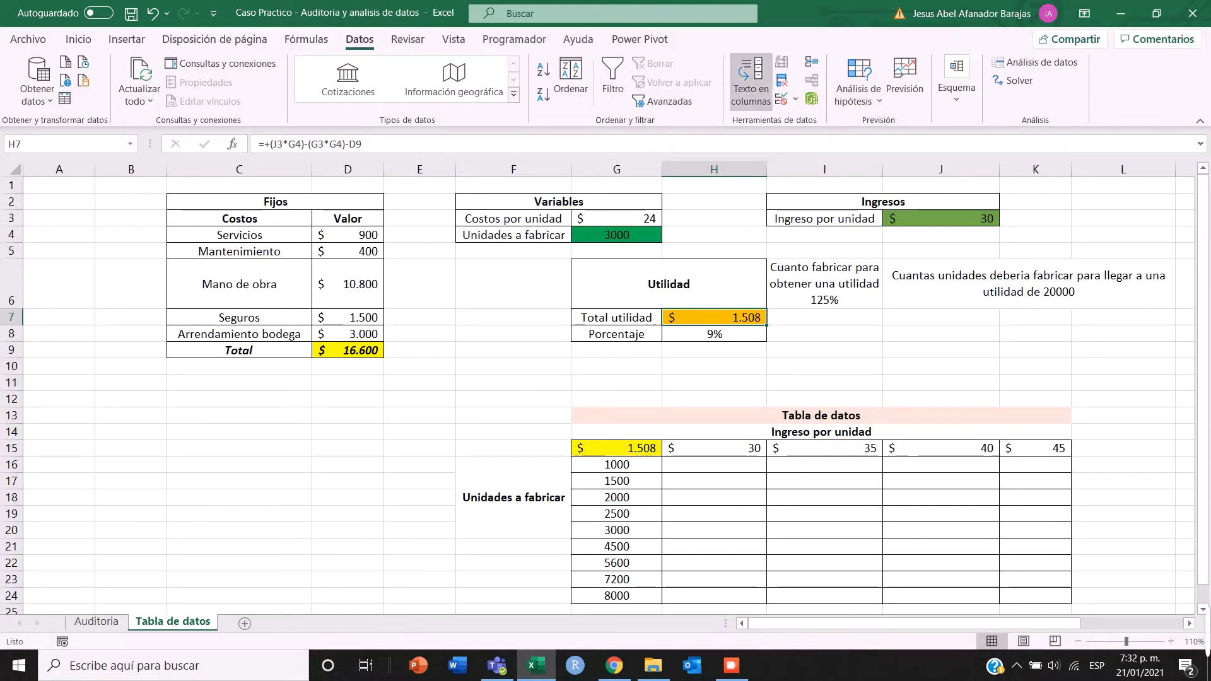
Trace the precedents of the Total utilidad cell H7 and remove the tracing arrows
{"action": "left_click", "coordinate": [306, 39]}
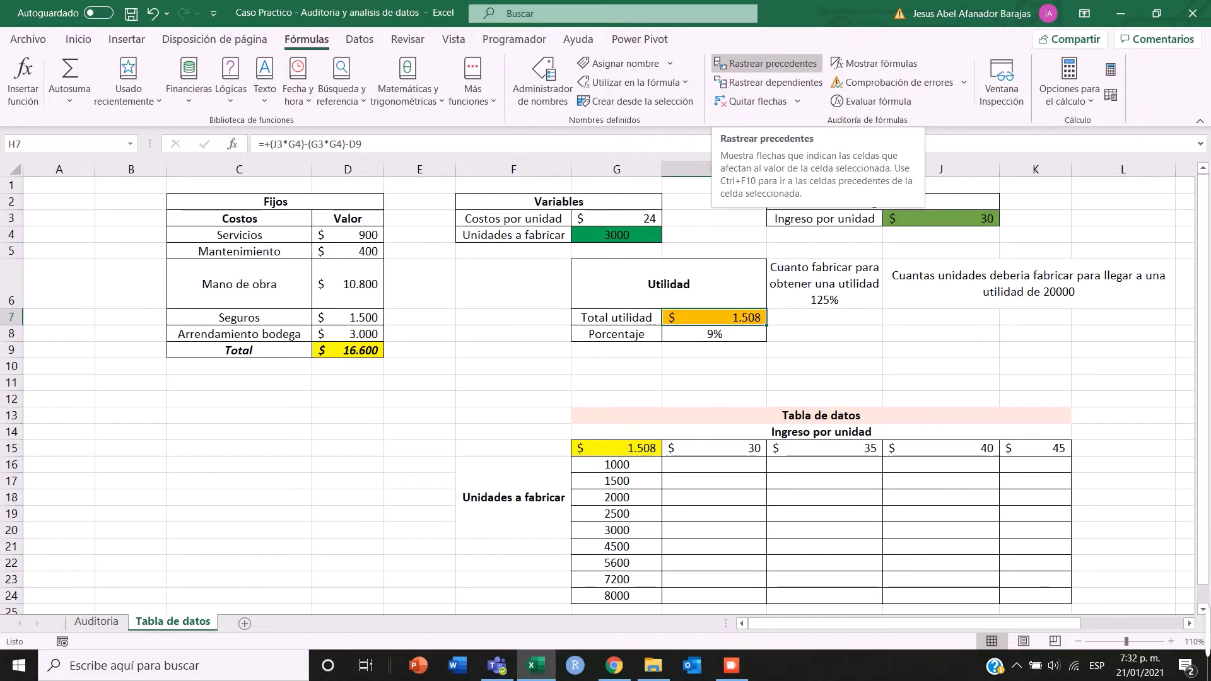
{"action": "left_click", "coordinate": [766, 63]}
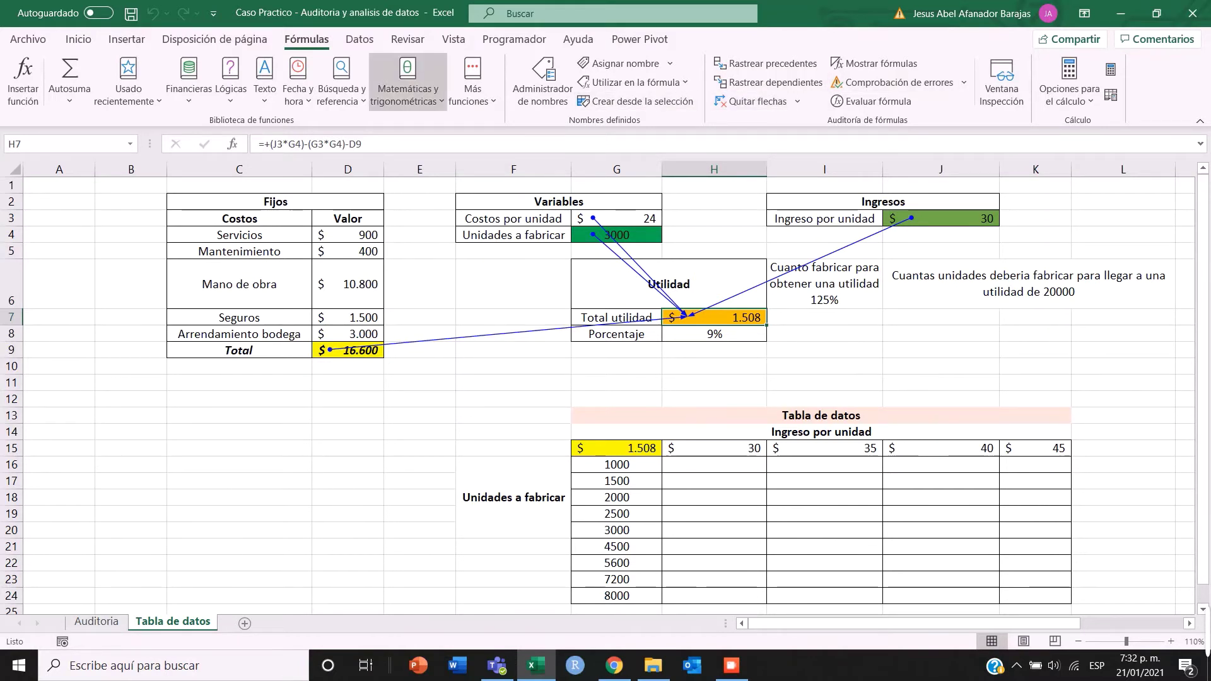
{"action": "left_click", "coordinate": [750, 101]}
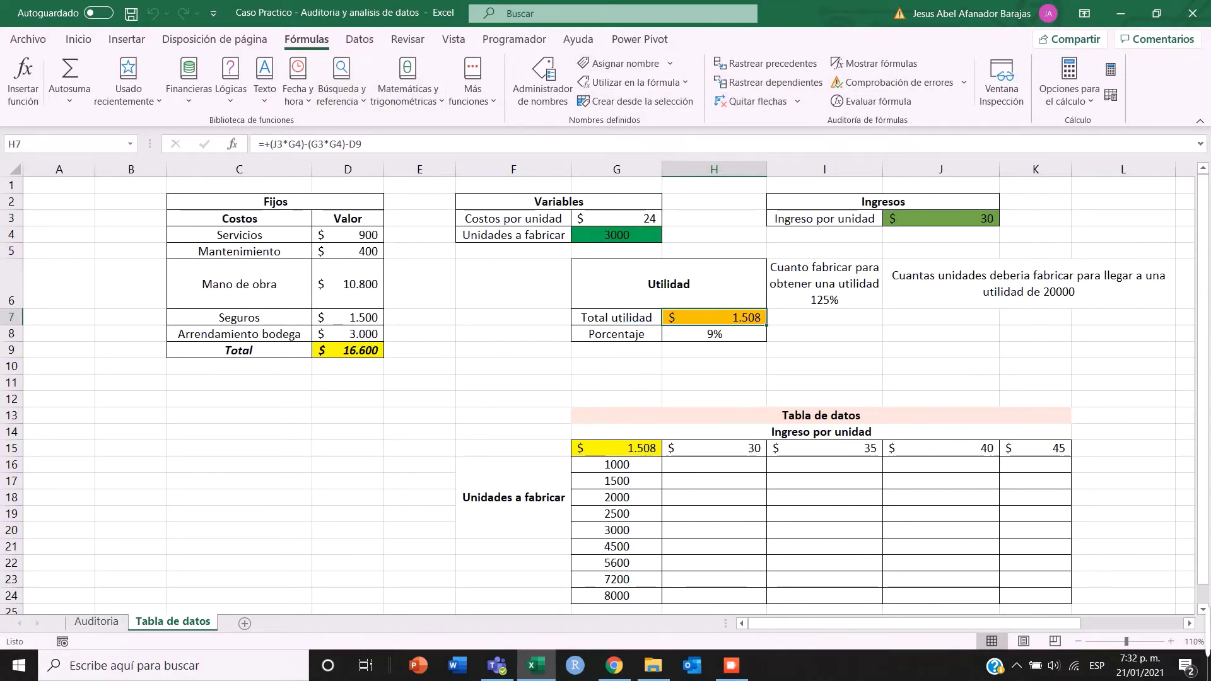
{"action": "left_click", "coordinate": [513, 382]}
{"action": "scroll", "coordinate": [606, 391], "scroll_direction": "down", "scroll_amount": 2}
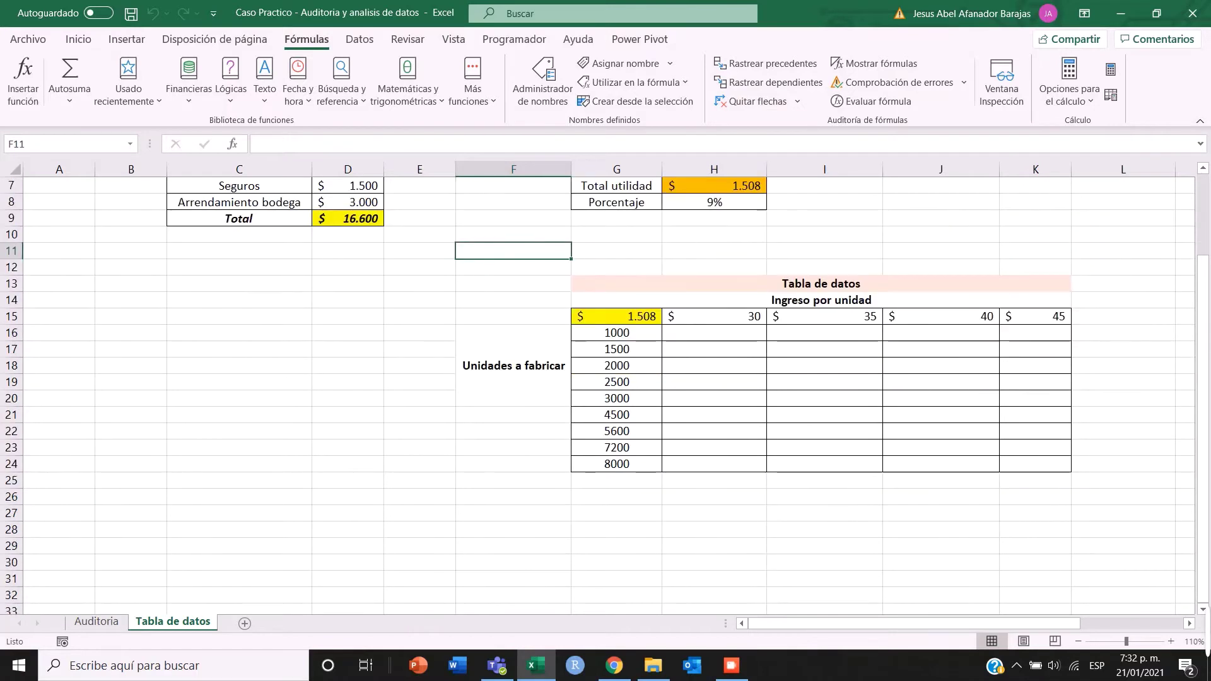
{"action": "left_click_drag", "start_coordinate": [617, 316], "coordinate": [1034, 463]}
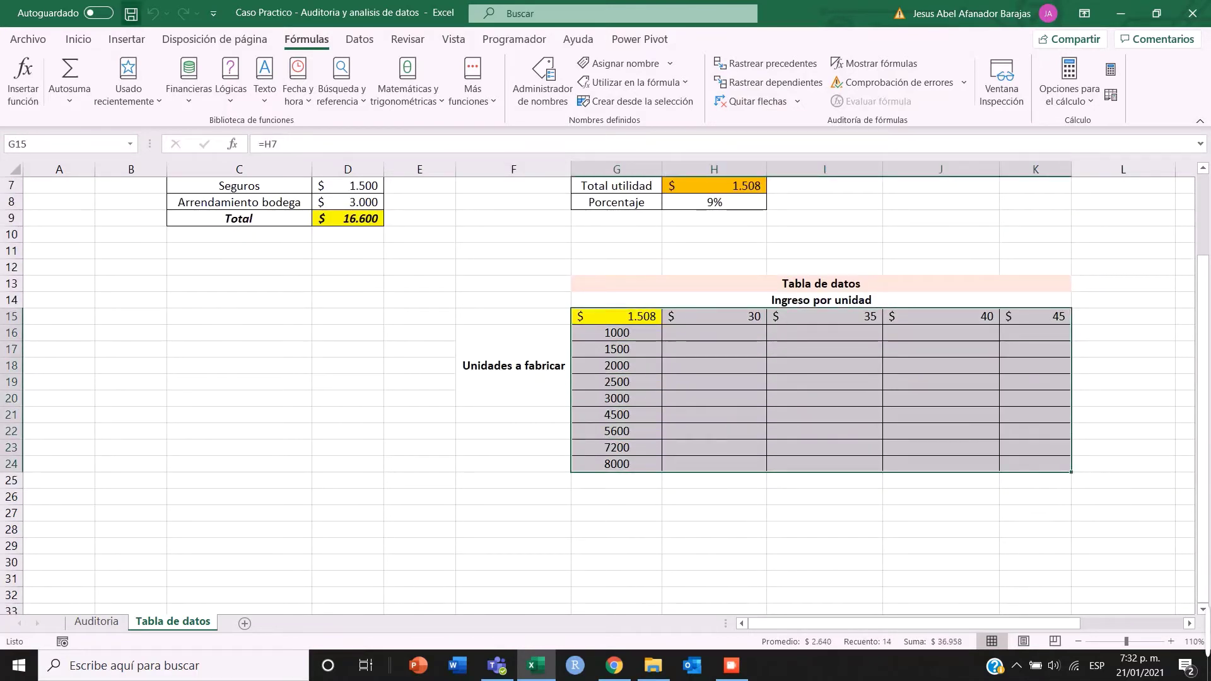
{"action": "left_click", "coordinate": [360, 39]}
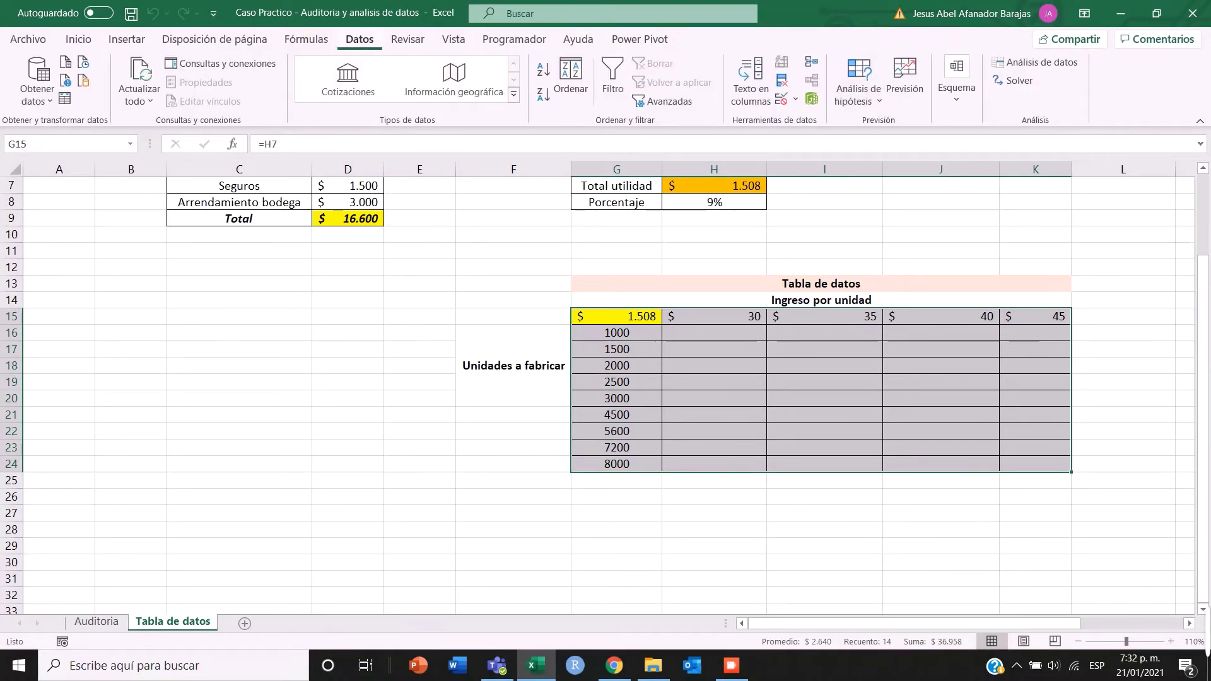
{"action": "left_click", "coordinate": [858, 88]}
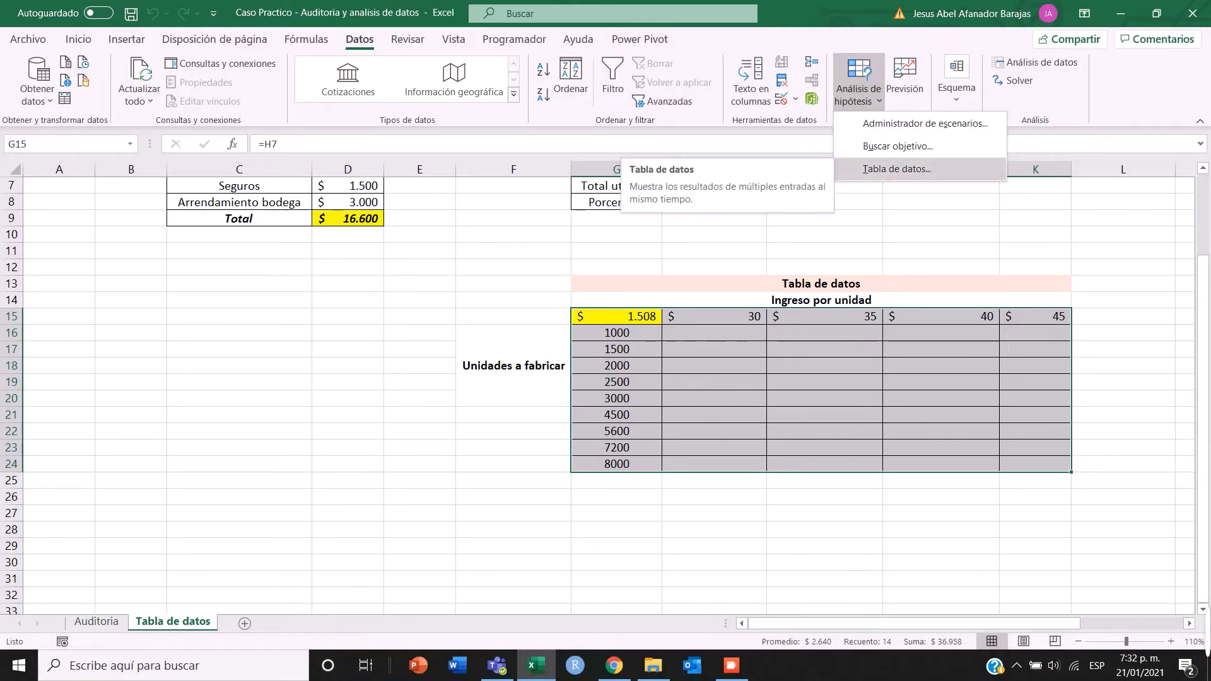
{"action": "left_click", "coordinate": [824, 218]}
{"action": "left_click", "coordinate": [824, 218]}
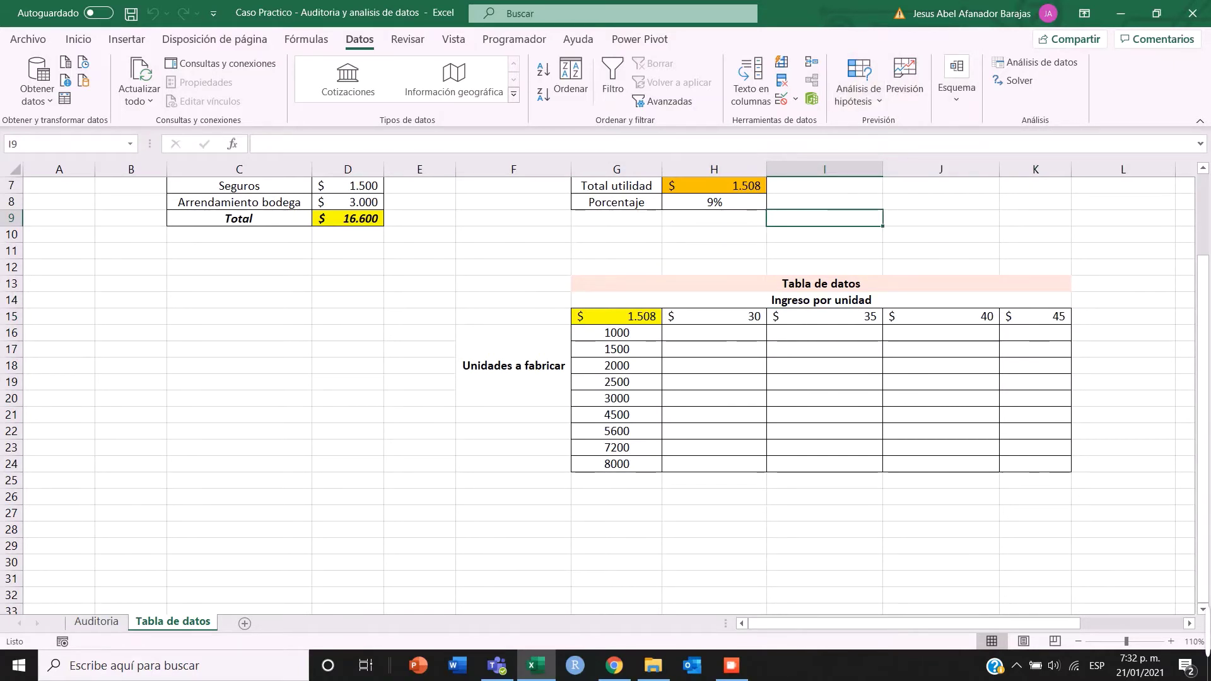
Examine the data table's layout: corner cell G15, the units to manufacture in G16:G24 and the incomes per unit in H15:K15
{"action": "left_click", "coordinate": [616, 317]}
{"action": "left_click_drag", "start_coordinate": [616, 333], "coordinate": [616, 464]}
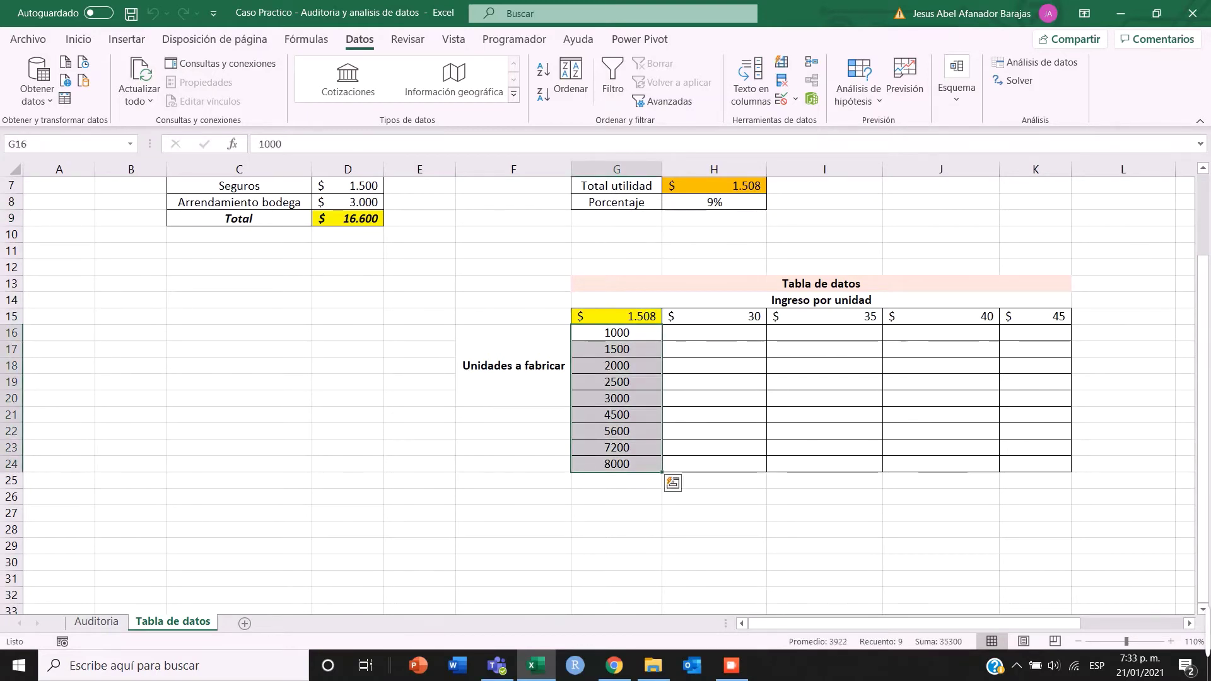
{"action": "scroll", "coordinate": [604, 391], "scroll_direction": "up", "scroll_amount": 2}
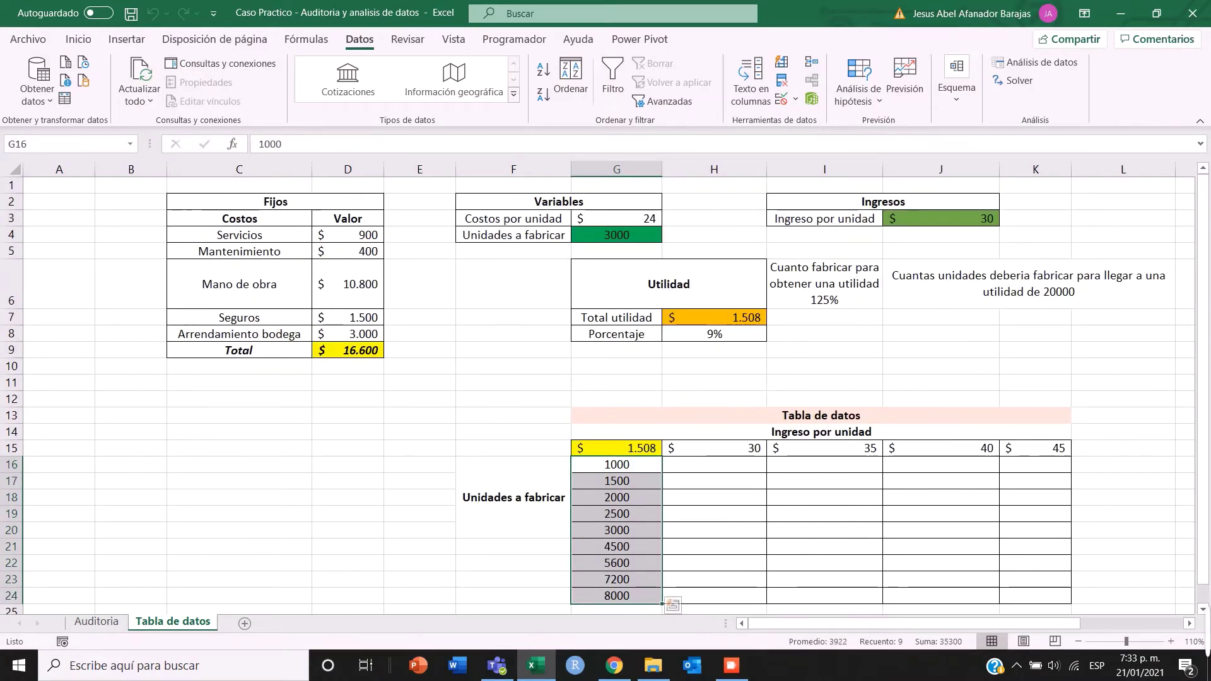
{"action": "scroll", "coordinate": [604, 391], "scroll_direction": "down", "scroll_amount": 2}
{"action": "scroll", "coordinate": [605, 391], "scroll_direction": "up", "scroll_amount": 1}
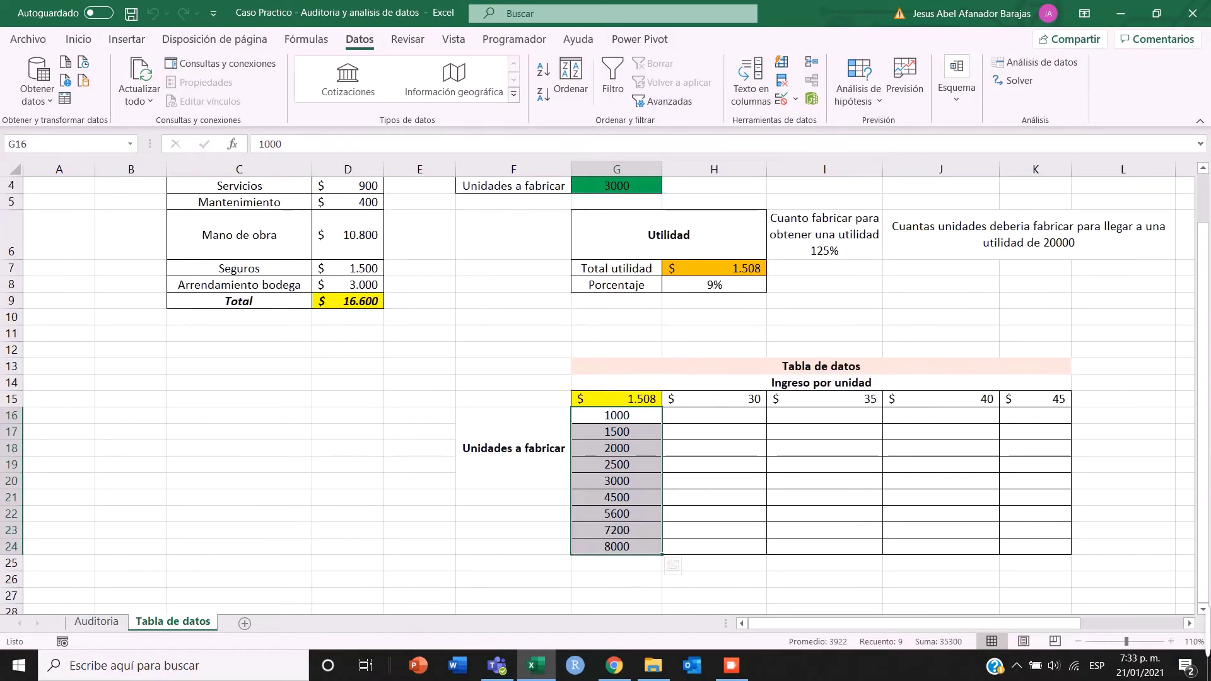
{"action": "scroll", "coordinate": [604, 391], "scroll_direction": "up", "scroll_amount": 1}
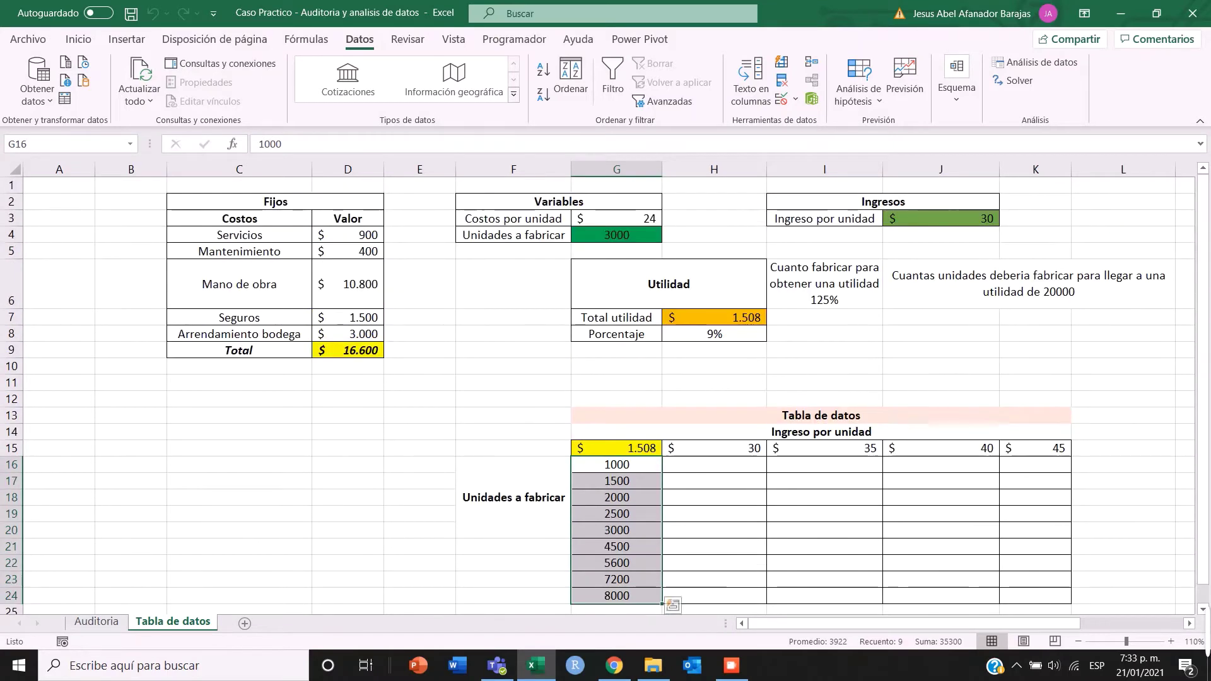
{"action": "left_click_drag", "start_coordinate": [616, 465], "coordinate": [616, 596]}
{"action": "left_click_drag", "start_coordinate": [714, 448], "coordinate": [1034, 448]}
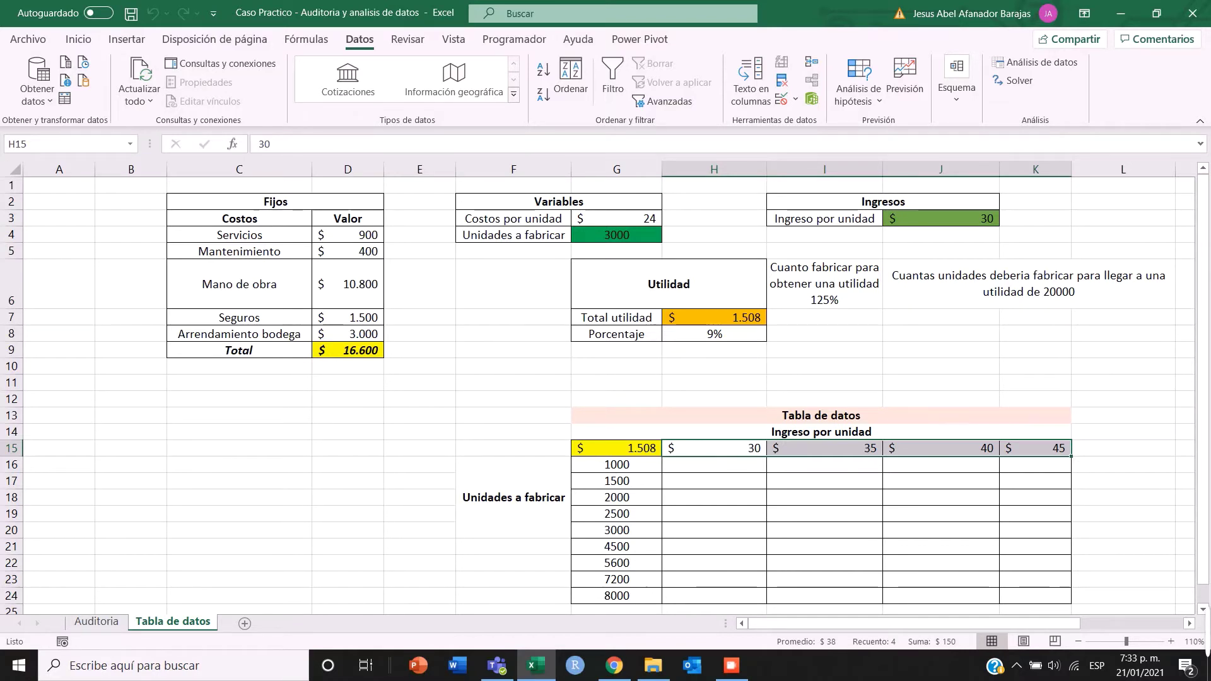
{"action": "left_click", "coordinate": [713, 448]}
Clear the data table's corner cell G15 and link it to the total profit with =H7
{"action": "left_click", "coordinate": [617, 449]}
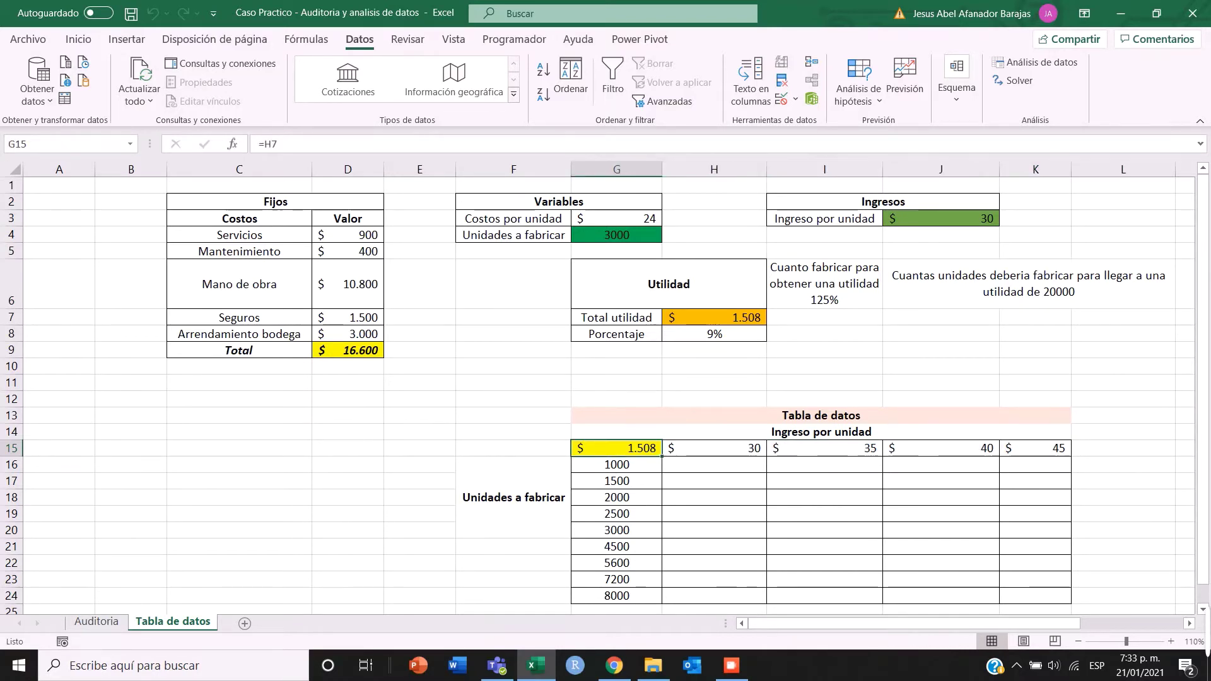
{"action": "key", "text": "Delete"}
{"action": "left_click", "coordinate": [713, 498]}
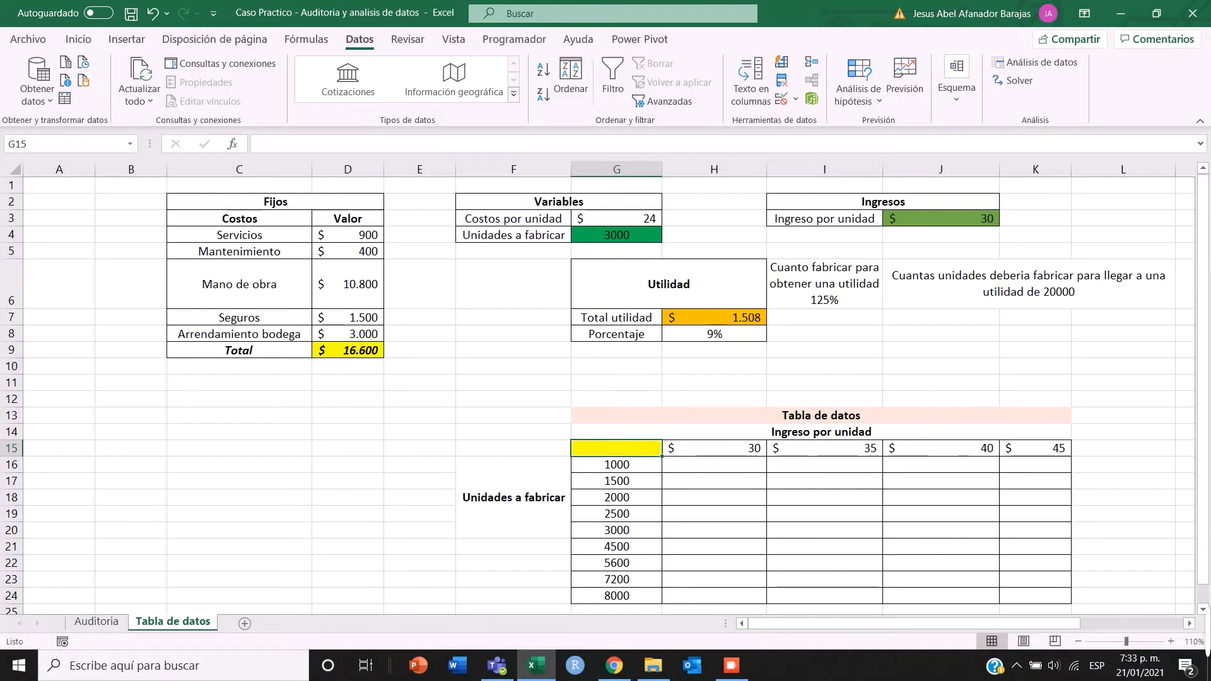
{"action": "type", "text": "="}
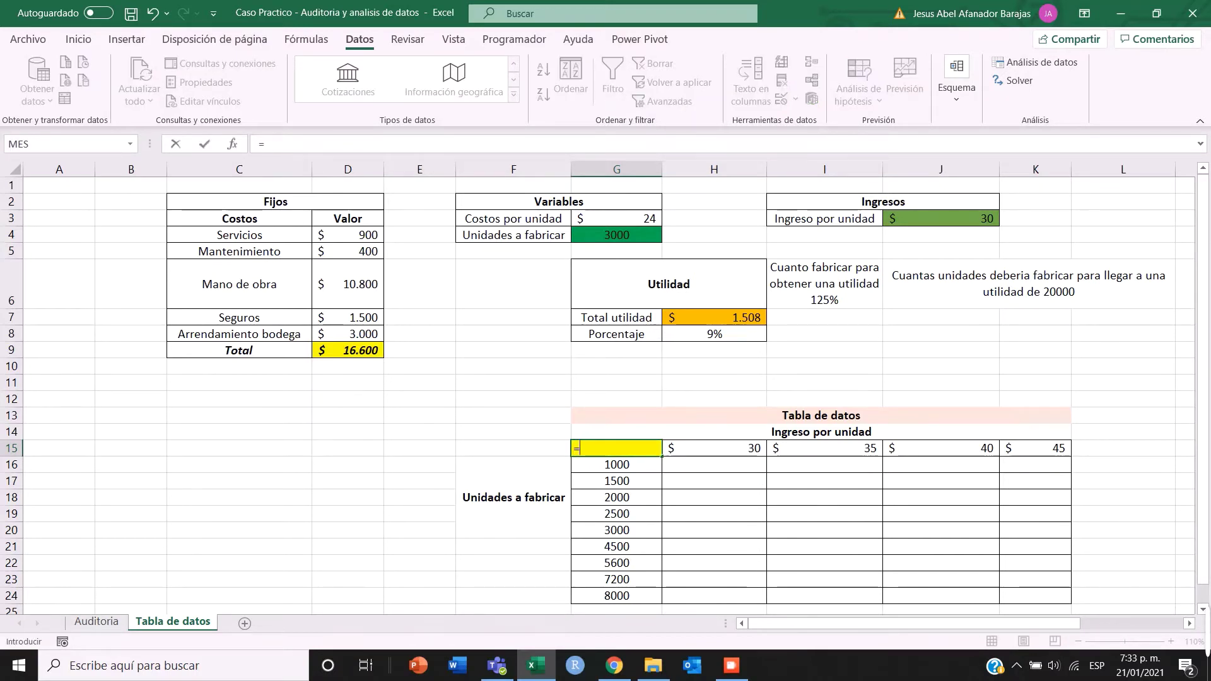
{"action": "left_click", "coordinate": [714, 318]}
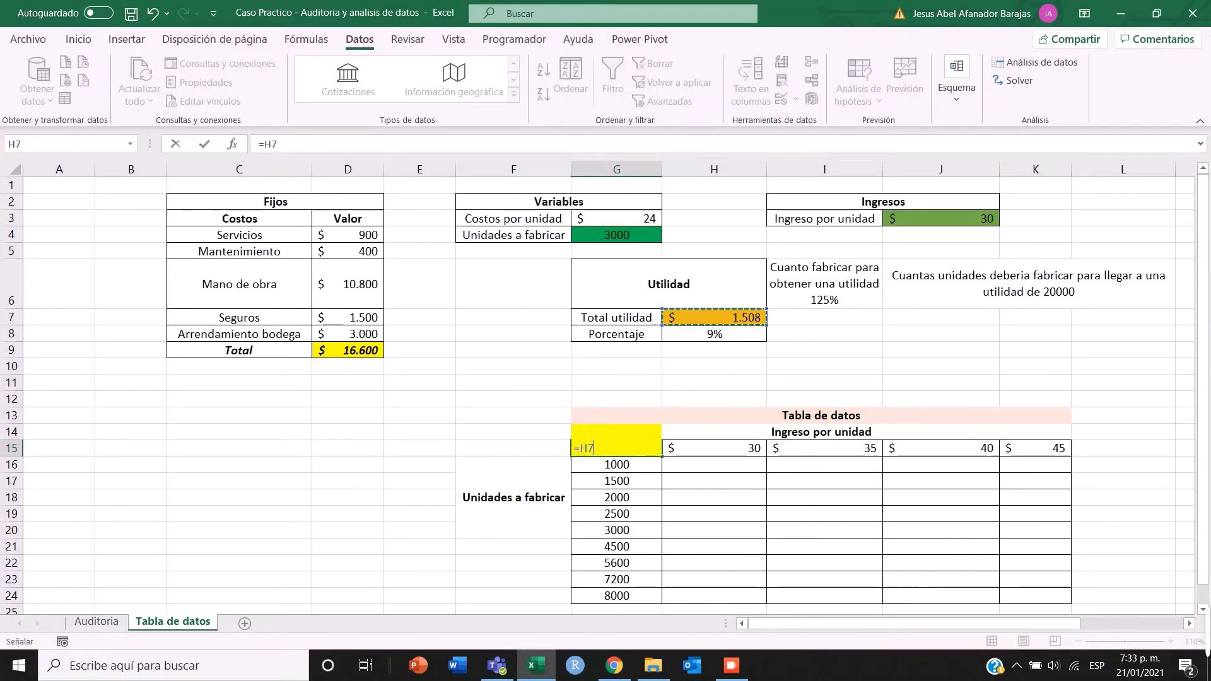
{"action": "key", "text": "Return"}
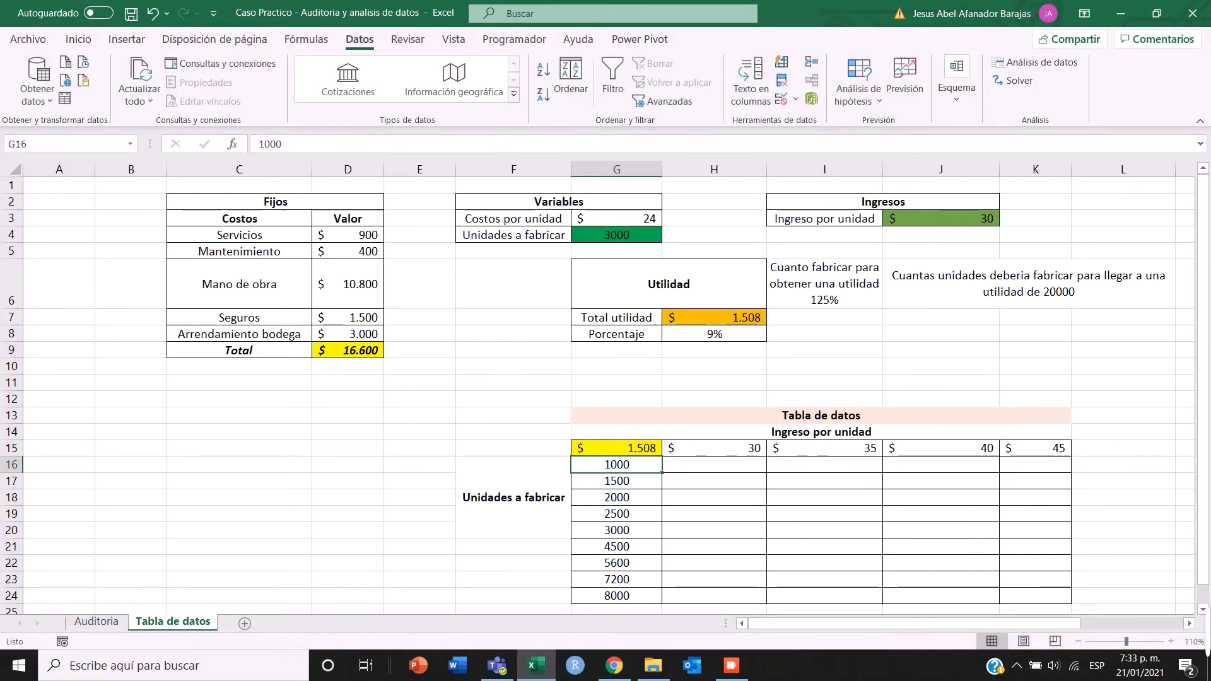
Check the corner formula in G15 against the column of units G16:G24 and the row of incomes per unit H15:K15
{"action": "left_click", "coordinate": [617, 448]}
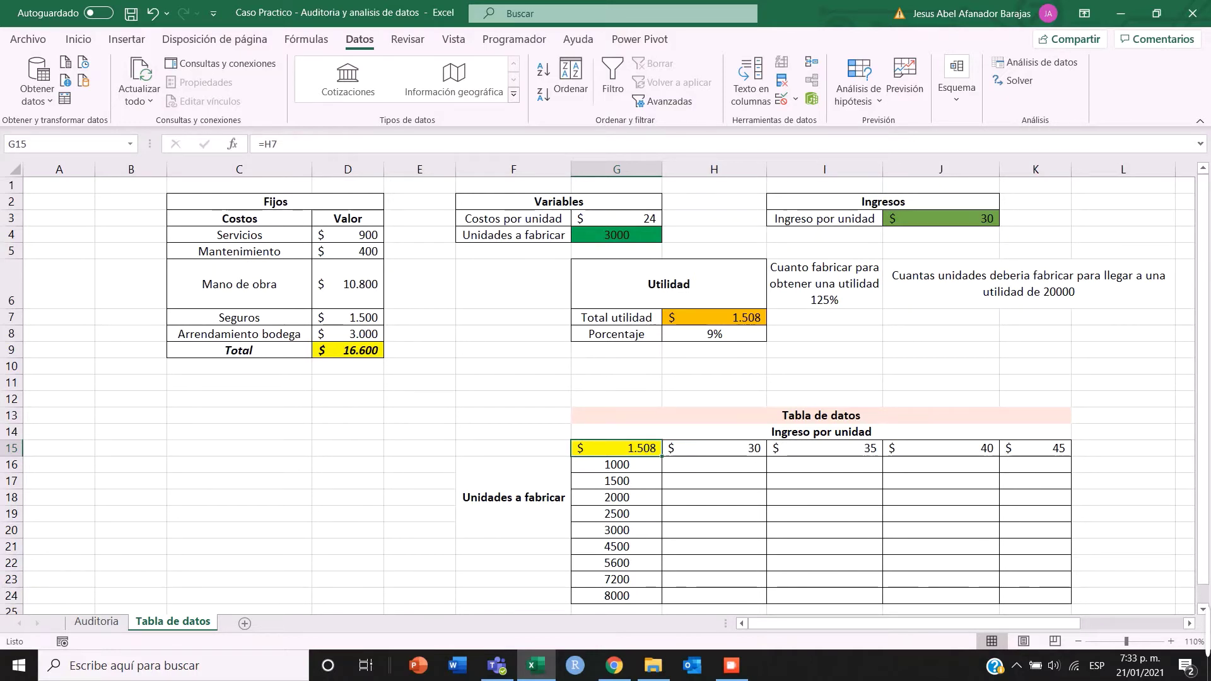
{"action": "left_click_drag", "start_coordinate": [617, 465], "coordinate": [617, 596]}
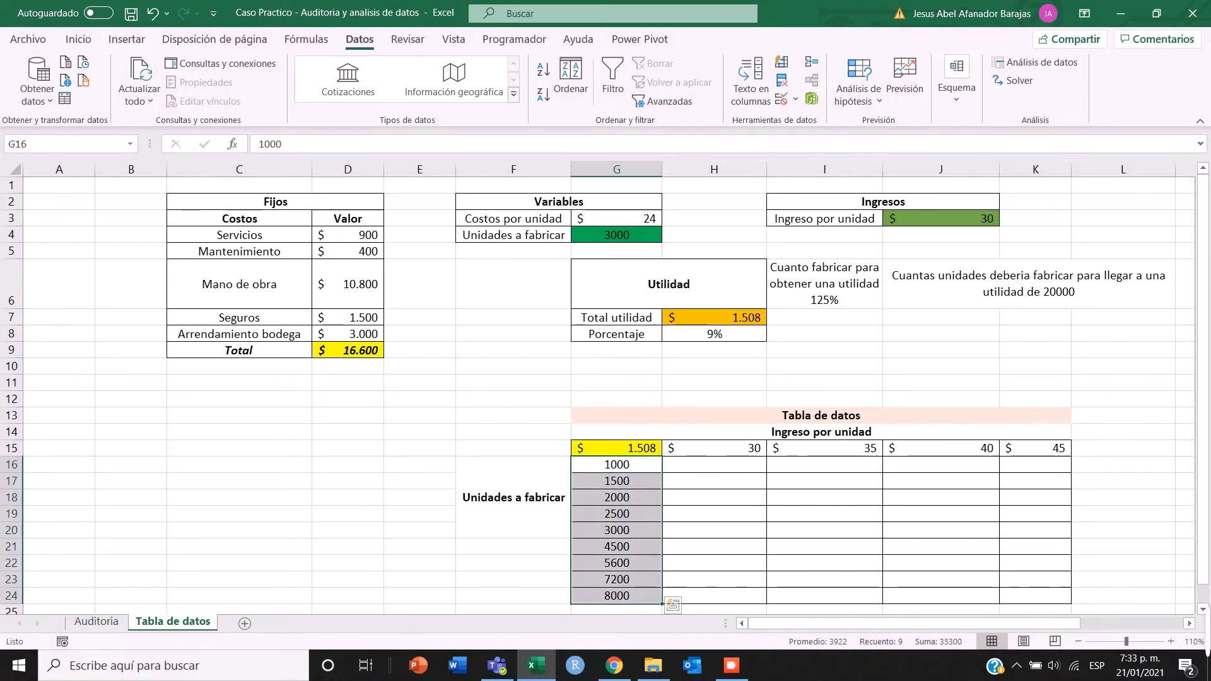
{"action": "left_click_drag", "start_coordinate": [713, 448], "coordinate": [1035, 448]}
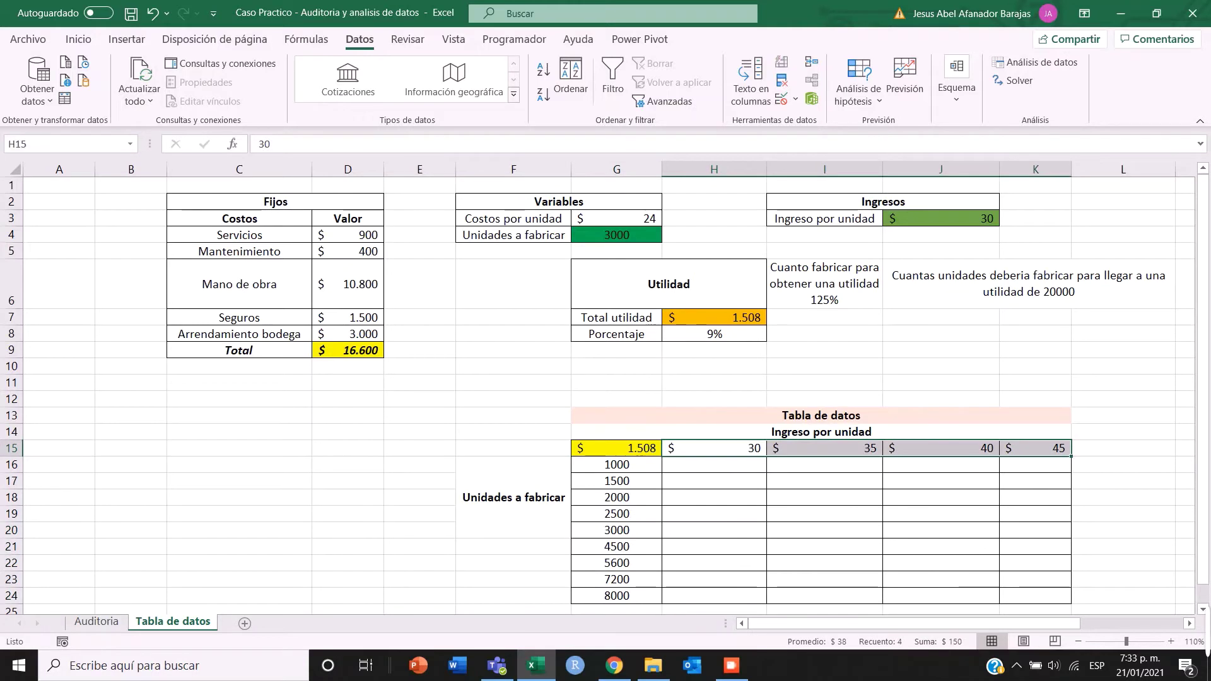
{"action": "left_click_drag", "start_coordinate": [617, 465], "coordinate": [617, 596]}
{"action": "left_click", "coordinate": [616, 448]}
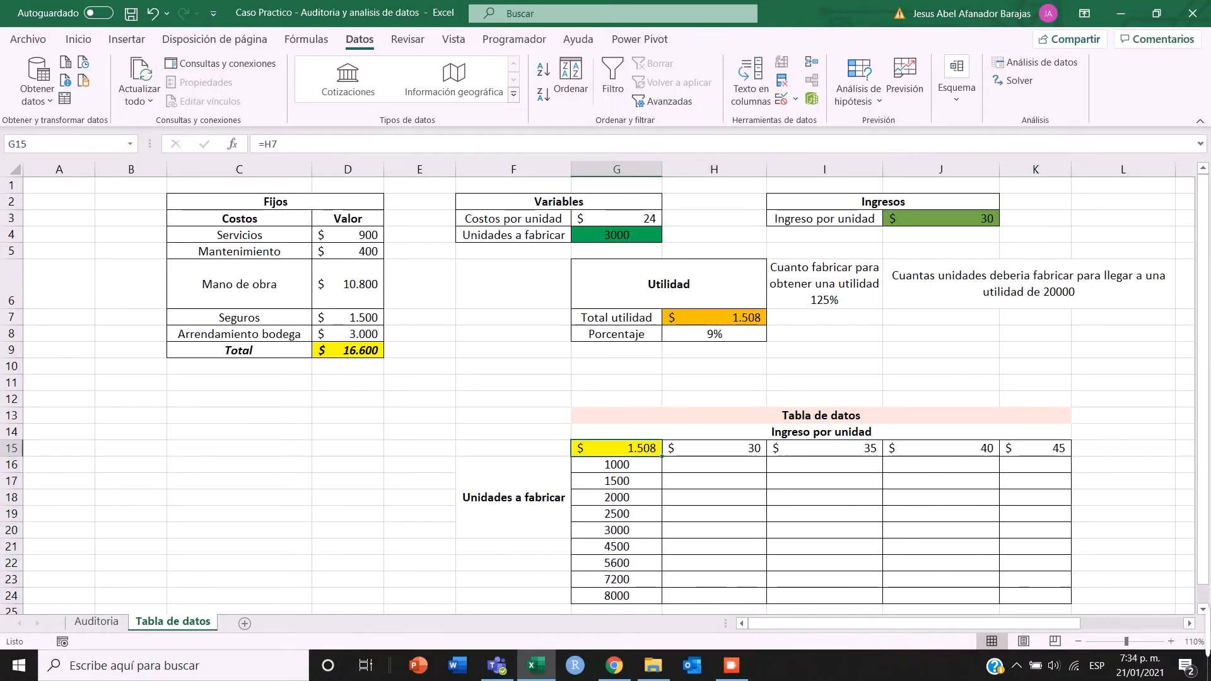
{"action": "left_click_drag", "start_coordinate": [617, 464], "coordinate": [617, 595]}
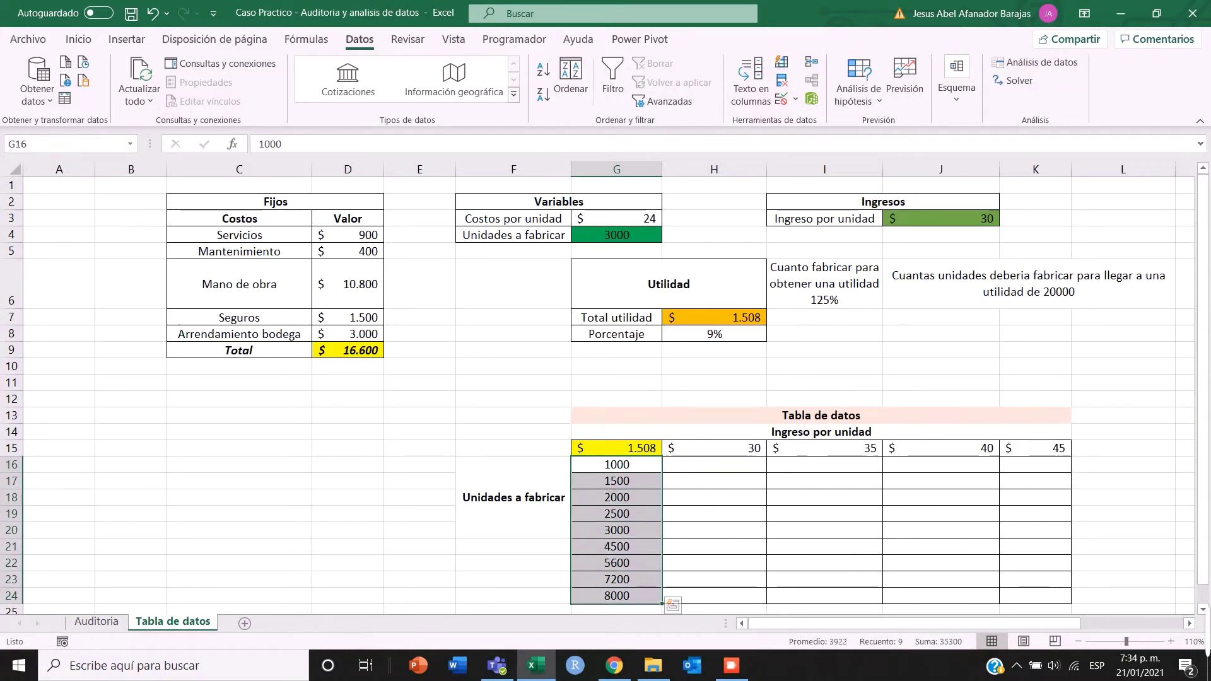
{"action": "left_click", "coordinate": [616, 448]}
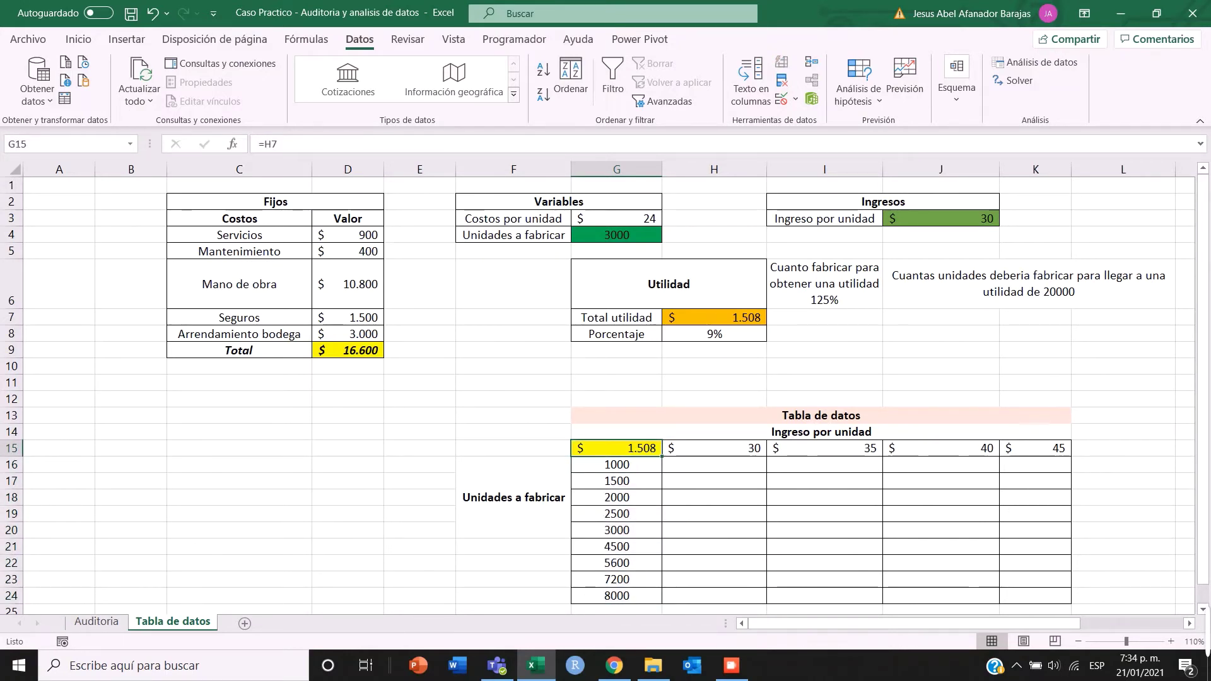
{"action": "left_click_drag", "start_coordinate": [616, 465], "coordinate": [617, 596]}
{"action": "left_click_drag", "start_coordinate": [714, 449], "coordinate": [1034, 448]}
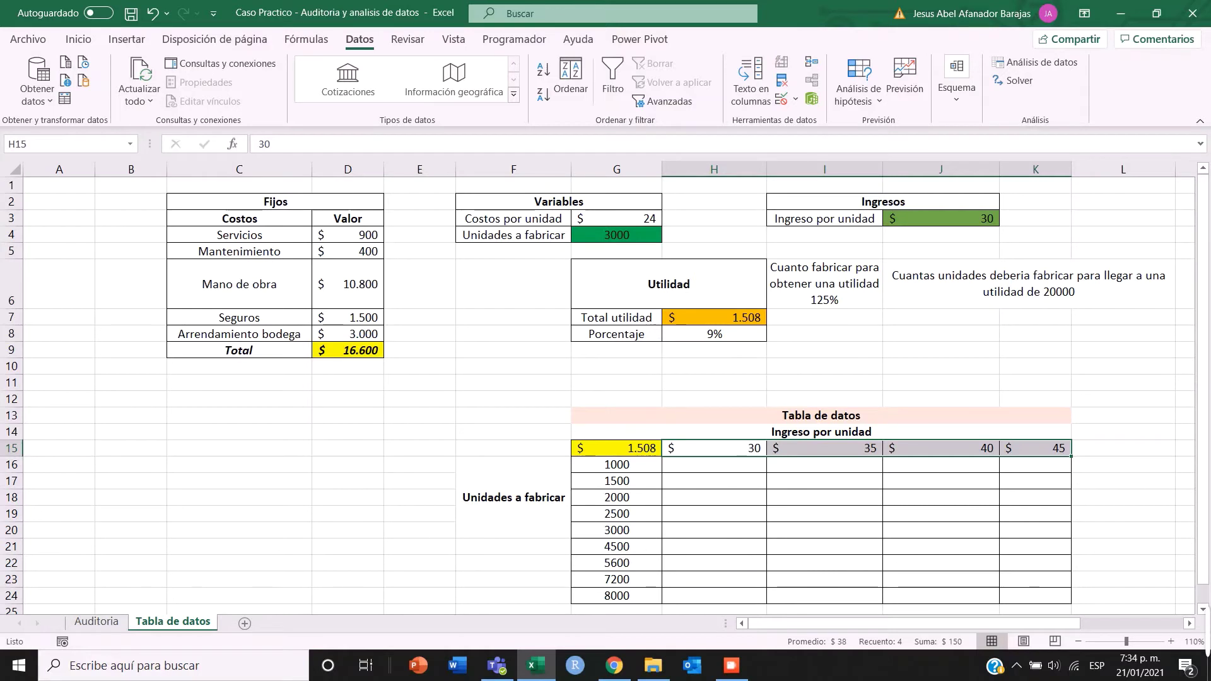
{"action": "scroll", "coordinate": [609, 396], "scroll_direction": "down", "scroll_amount": 1}
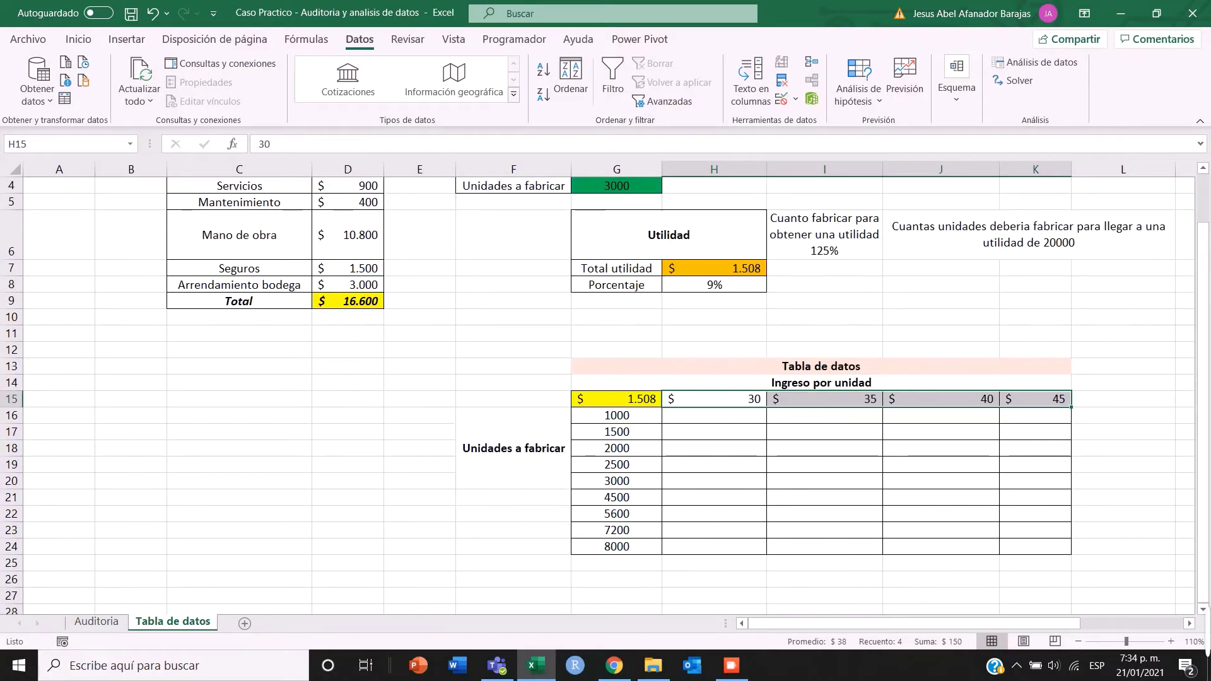
Examine how the empty result cells H16:K24 pair each quantity in G16:G24 with each income per unit in H15:K15
{"action": "left_click", "coordinate": [1122, 416]}
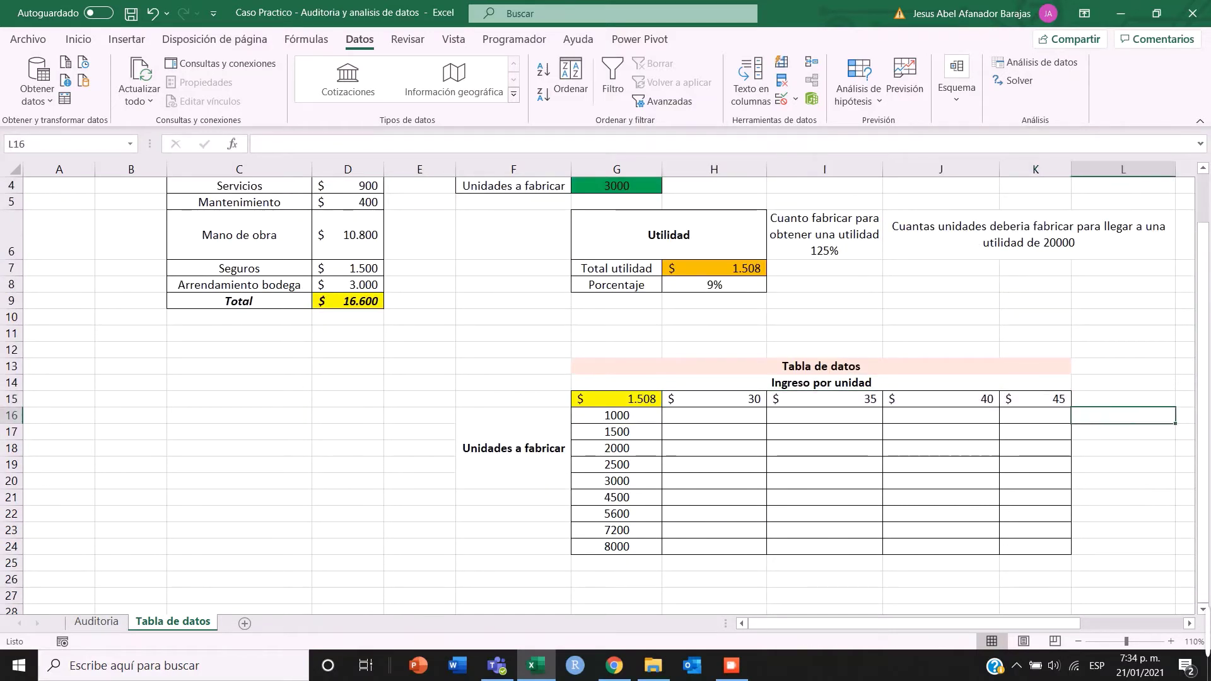
{"action": "left_click_drag", "start_coordinate": [714, 415], "coordinate": [1034, 546]}
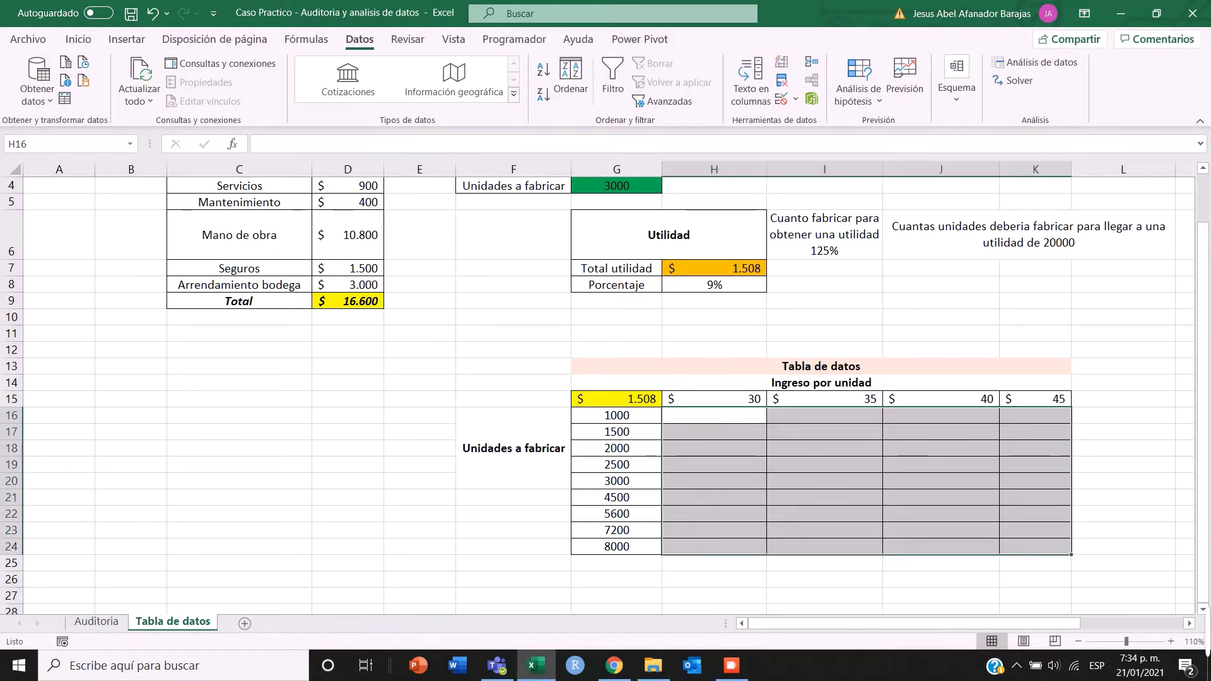
{"action": "left_click", "coordinate": [714, 416]}
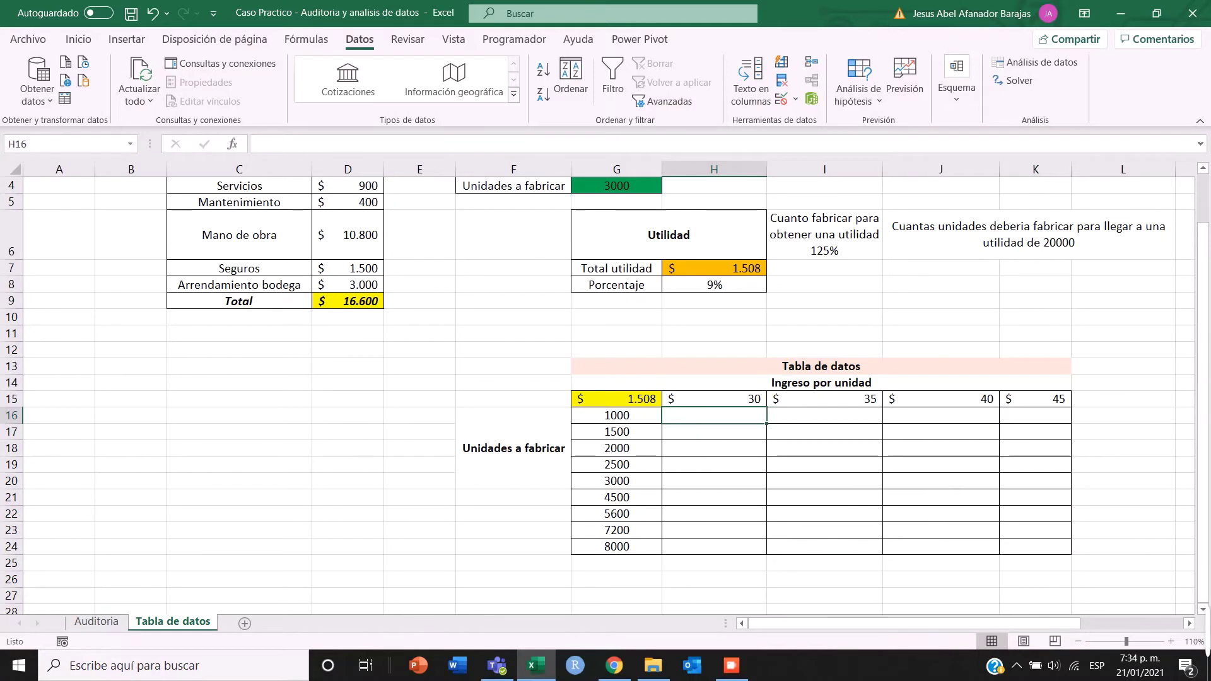
{"action": "left_click", "coordinate": [617, 416]}
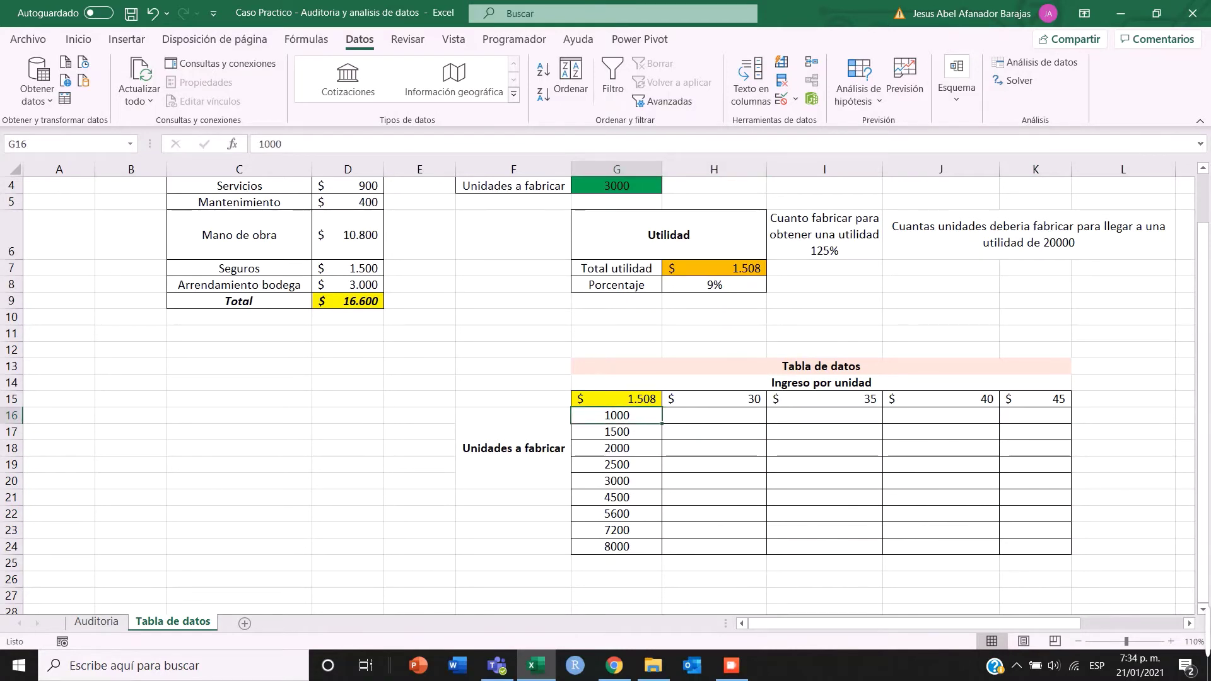
{"action": "left_click", "coordinate": [714, 399]}
{"action": "left_click", "coordinate": [714, 416]}
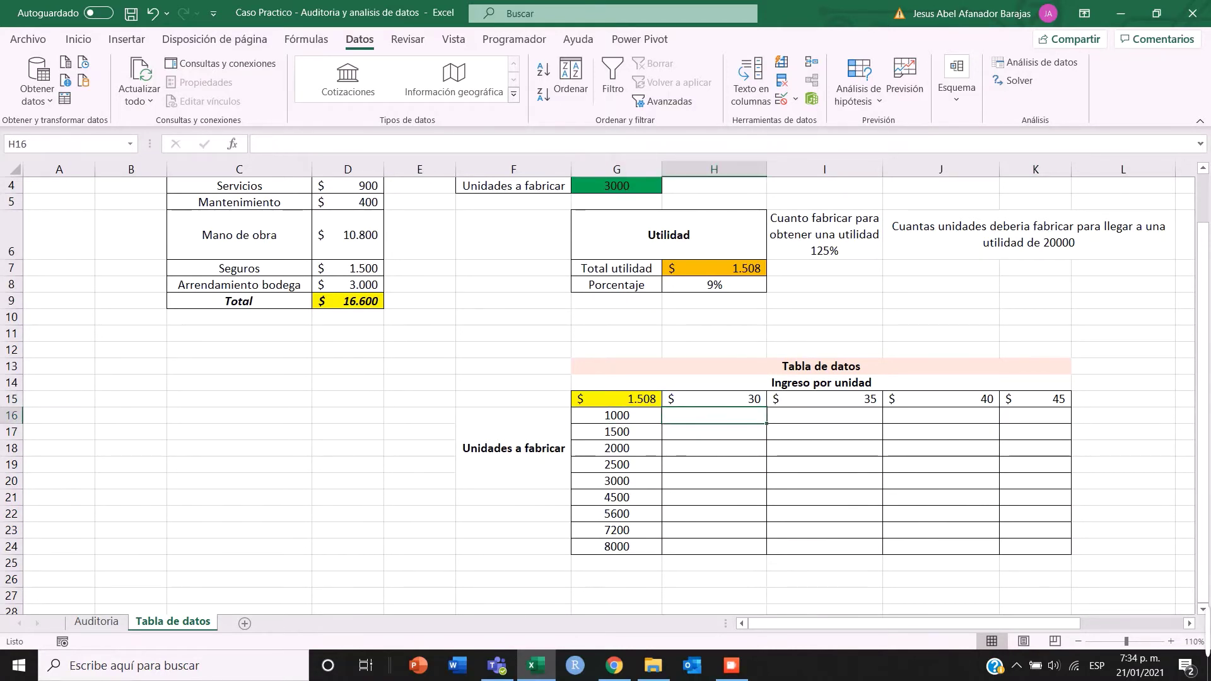
{"action": "scroll", "coordinate": [605, 391], "scroll_direction": "up", "scroll_amount": 1}
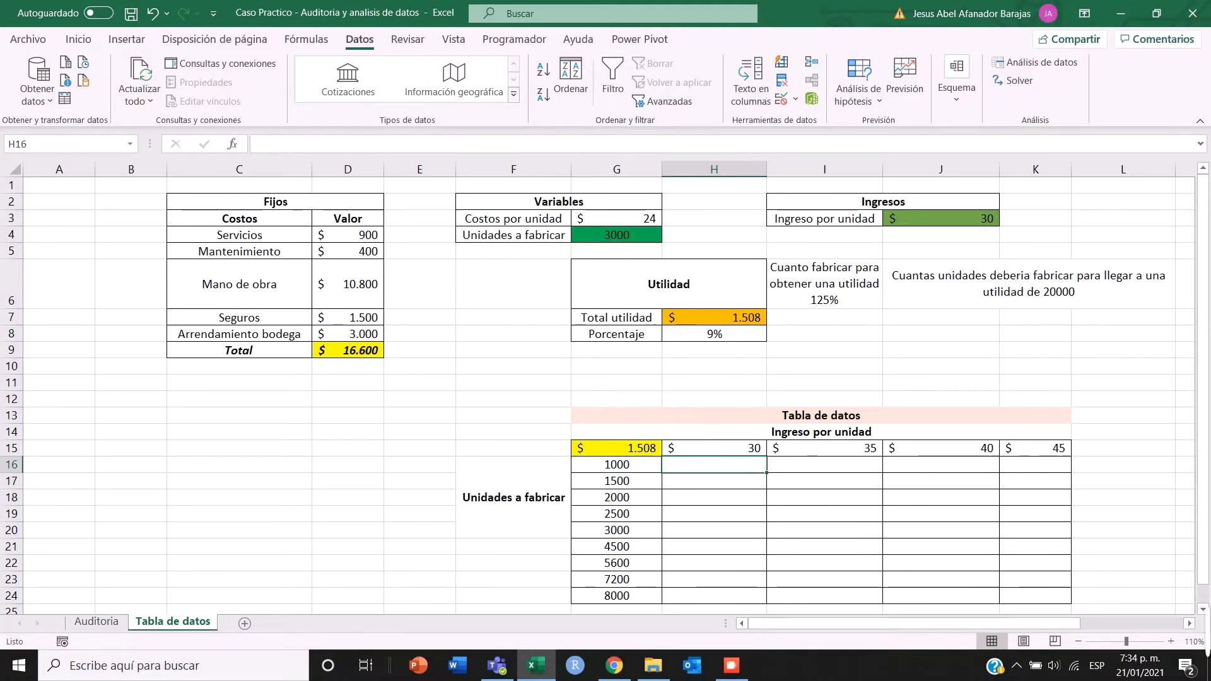
{"action": "left_click", "coordinate": [616, 465]}
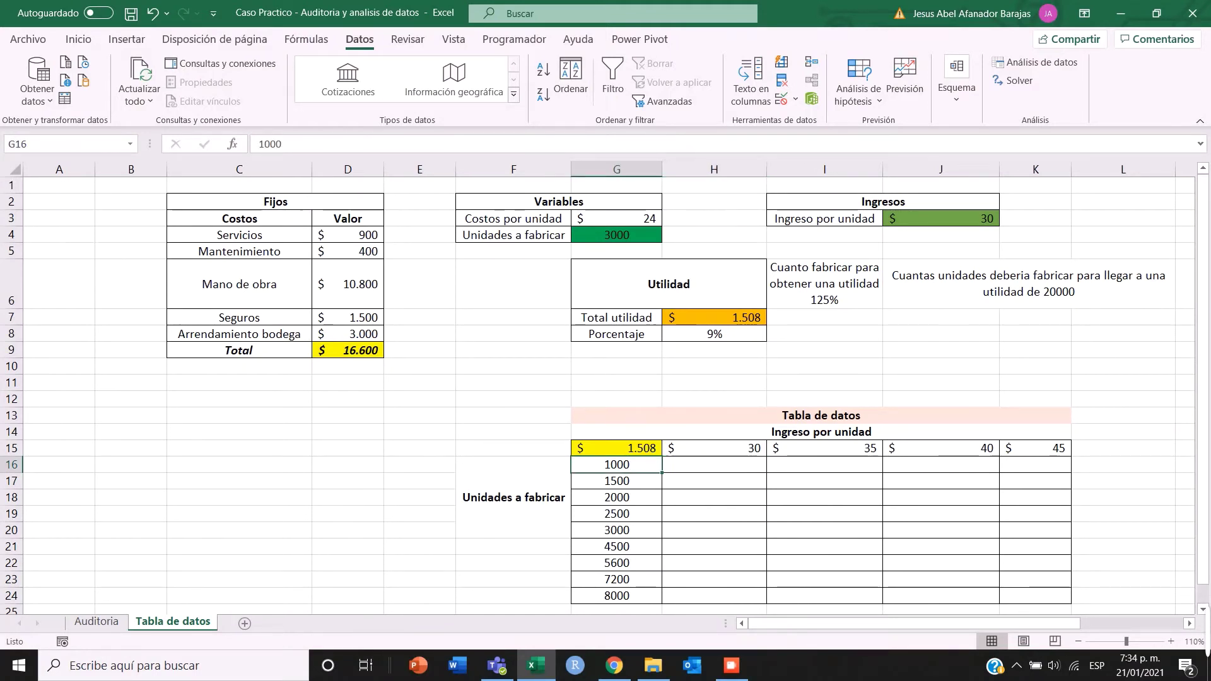
{"action": "left_click", "coordinate": [713, 448]}
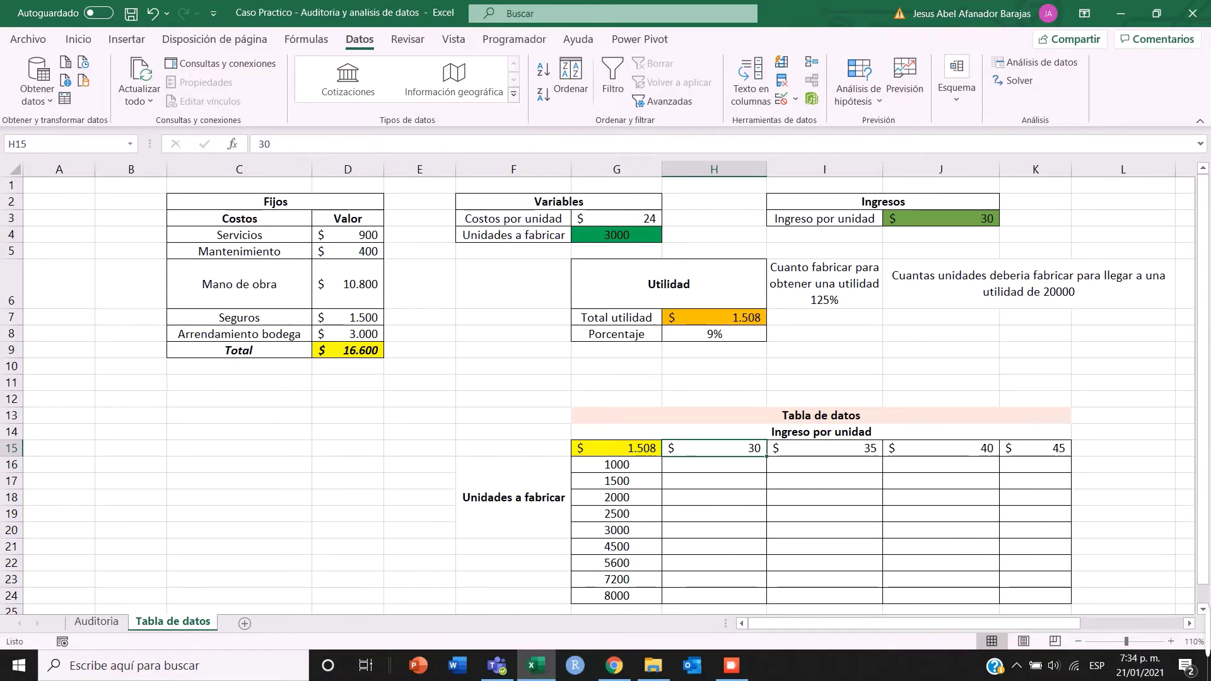
{"action": "left_click", "coordinate": [616, 465]}
Start a what-if data table on G15:K24 with the income per unit cell J3 as the row input cell
{"action": "left_click_drag", "start_coordinate": [617, 449], "coordinate": [1066, 599]}
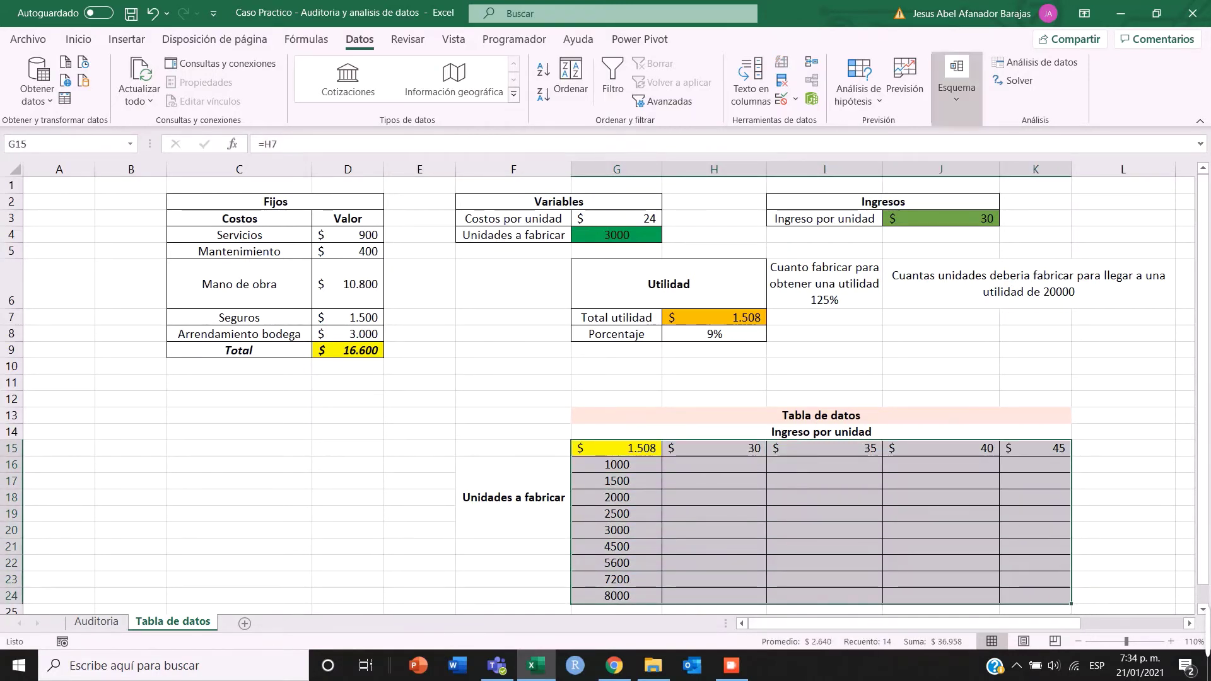
{"action": "left_click", "coordinate": [858, 88]}
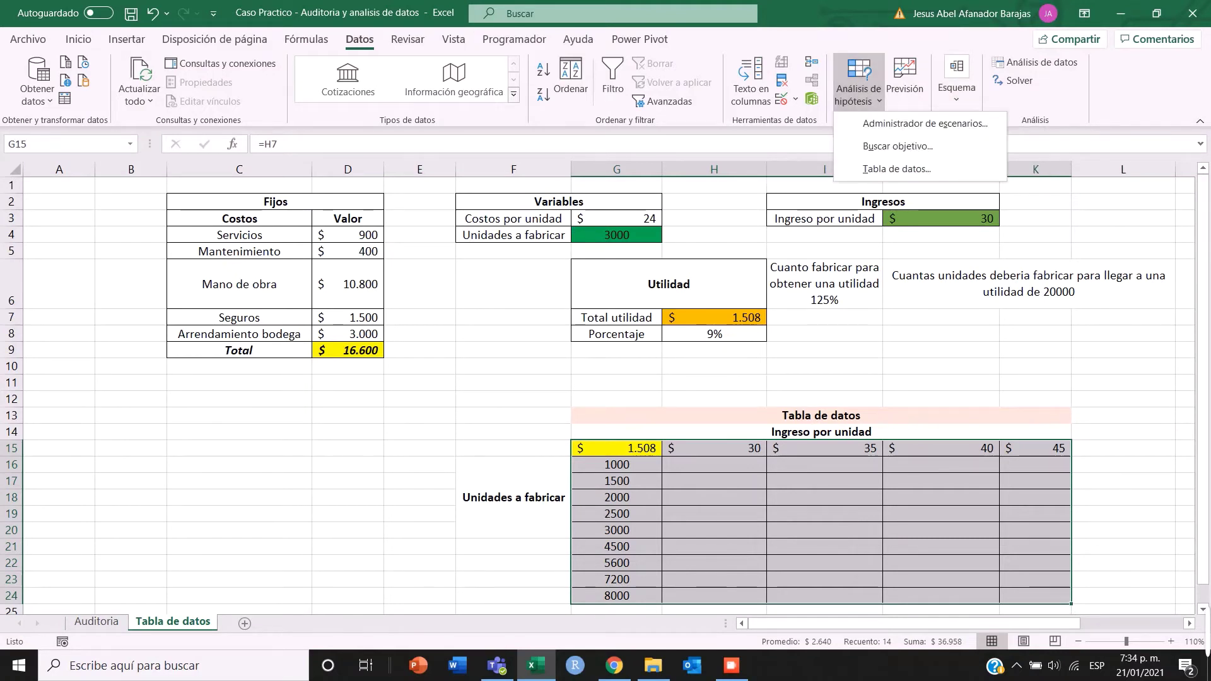
{"action": "left_click", "coordinate": [896, 168]}
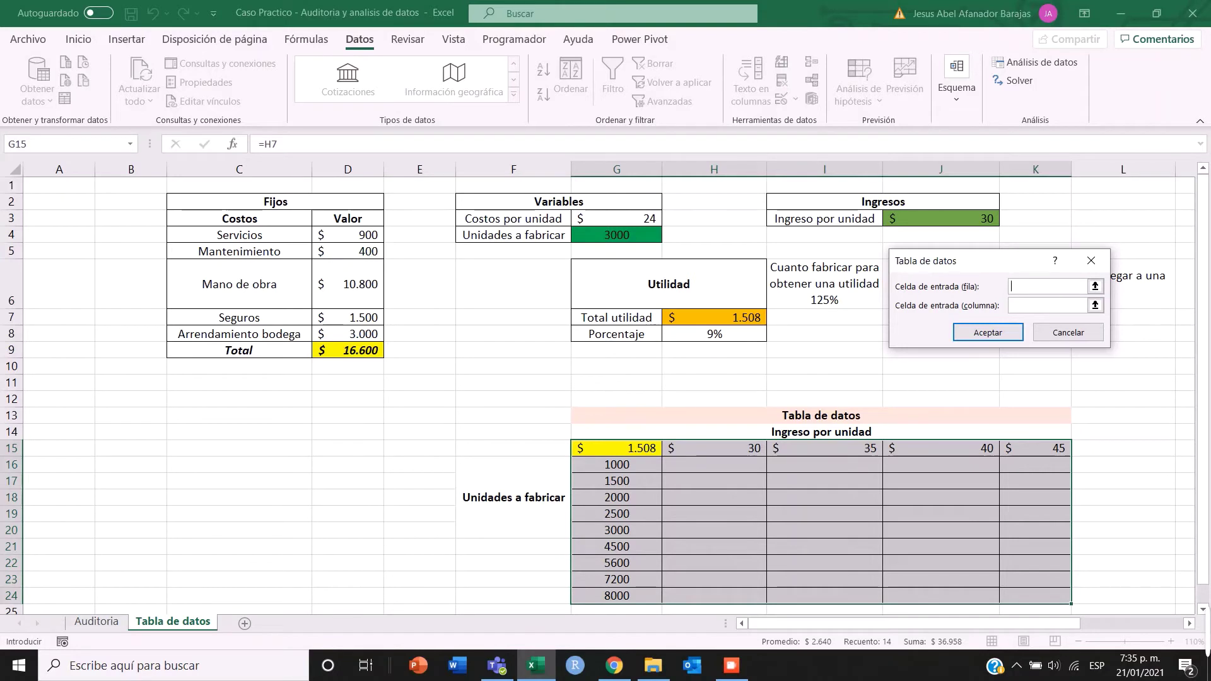
{"action": "left_click_drag", "start_coordinate": [984, 261], "coordinate": [1015, 273]}
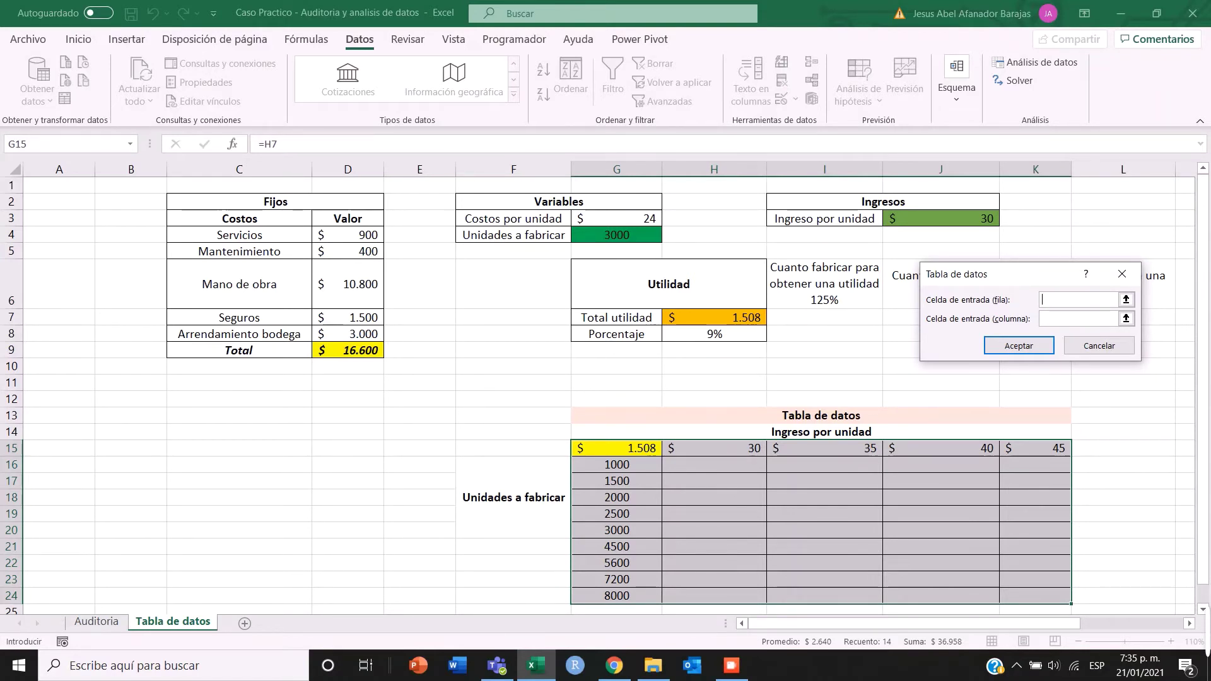
{"action": "left_click", "coordinate": [1125, 299]}
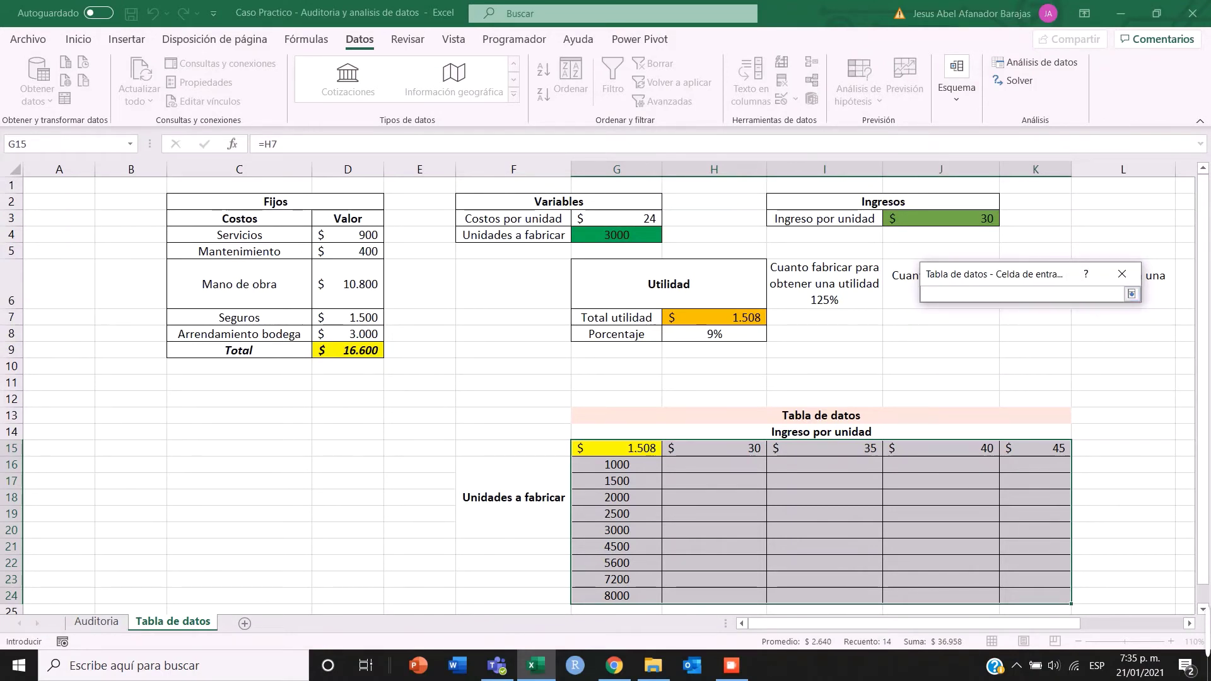
{"action": "left_click", "coordinate": [941, 218]}
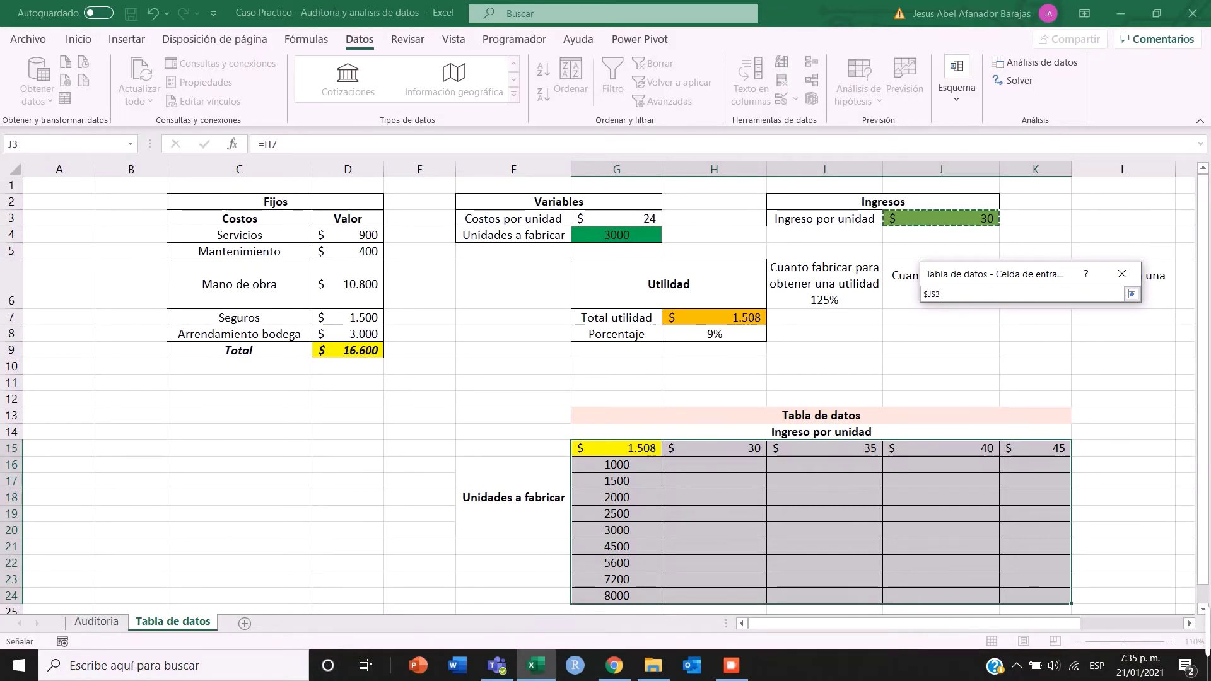
{"action": "left_click", "coordinate": [1131, 293]}
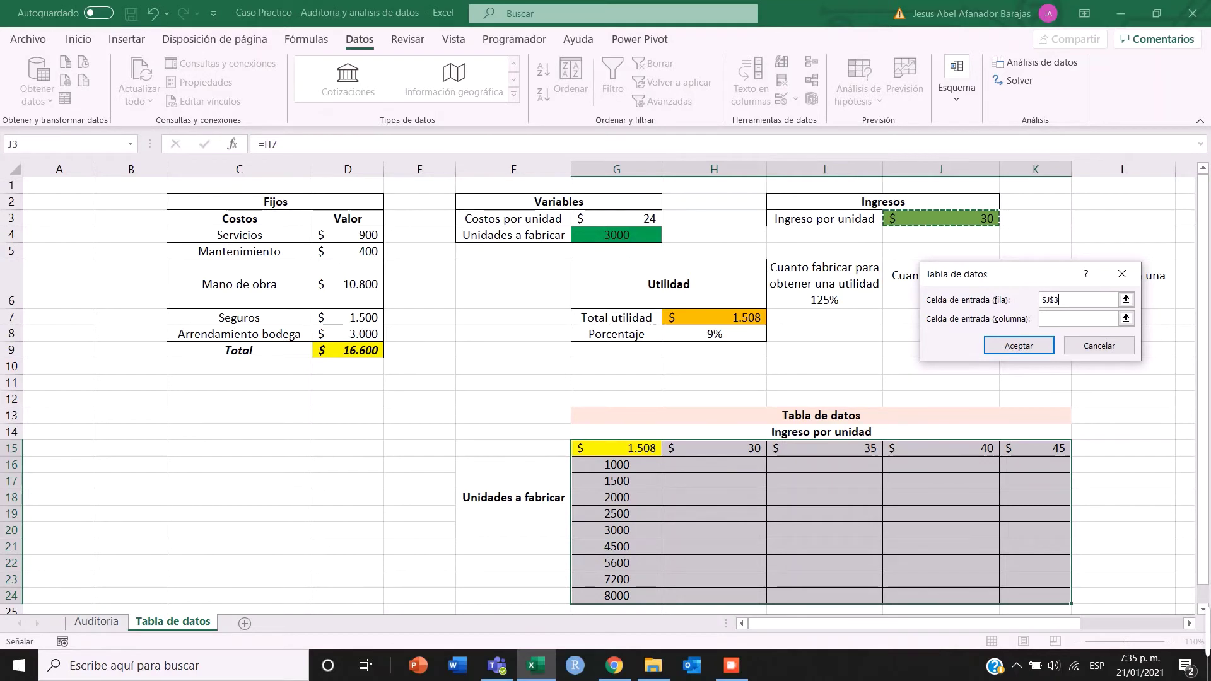
Set the units to manufacture cell G4 as the column input cell and generate the data table
{"action": "left_click", "coordinate": [1125, 318]}
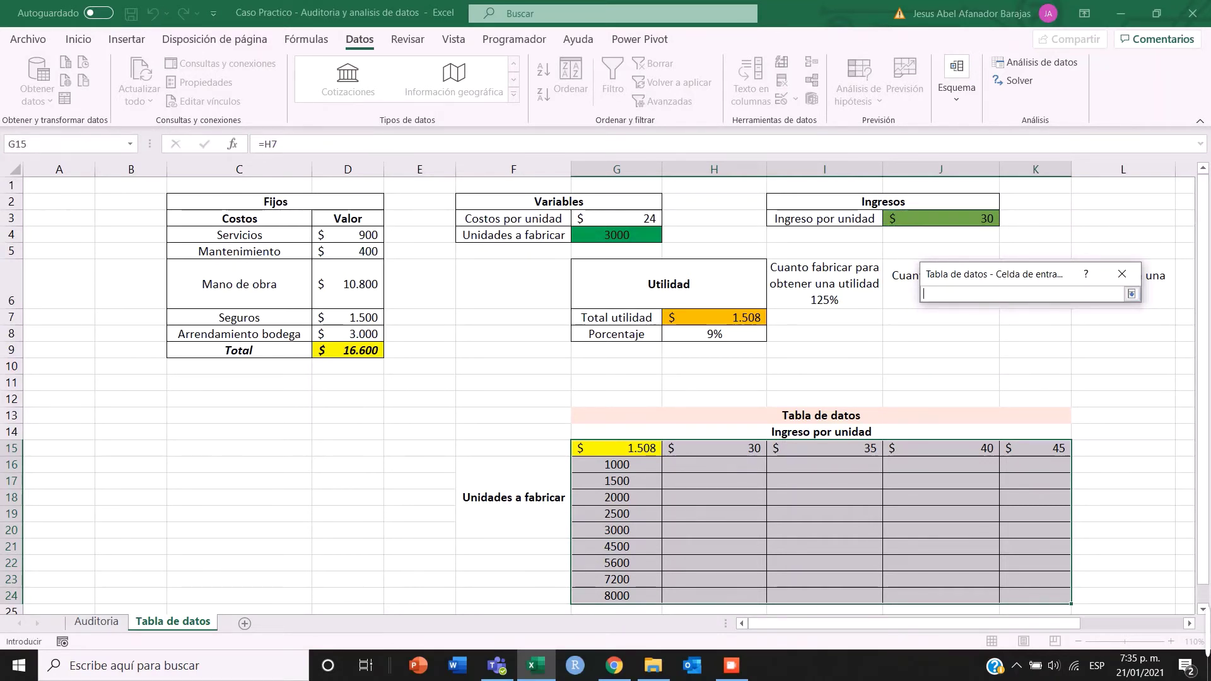
{"action": "left_click", "coordinate": [616, 235]}
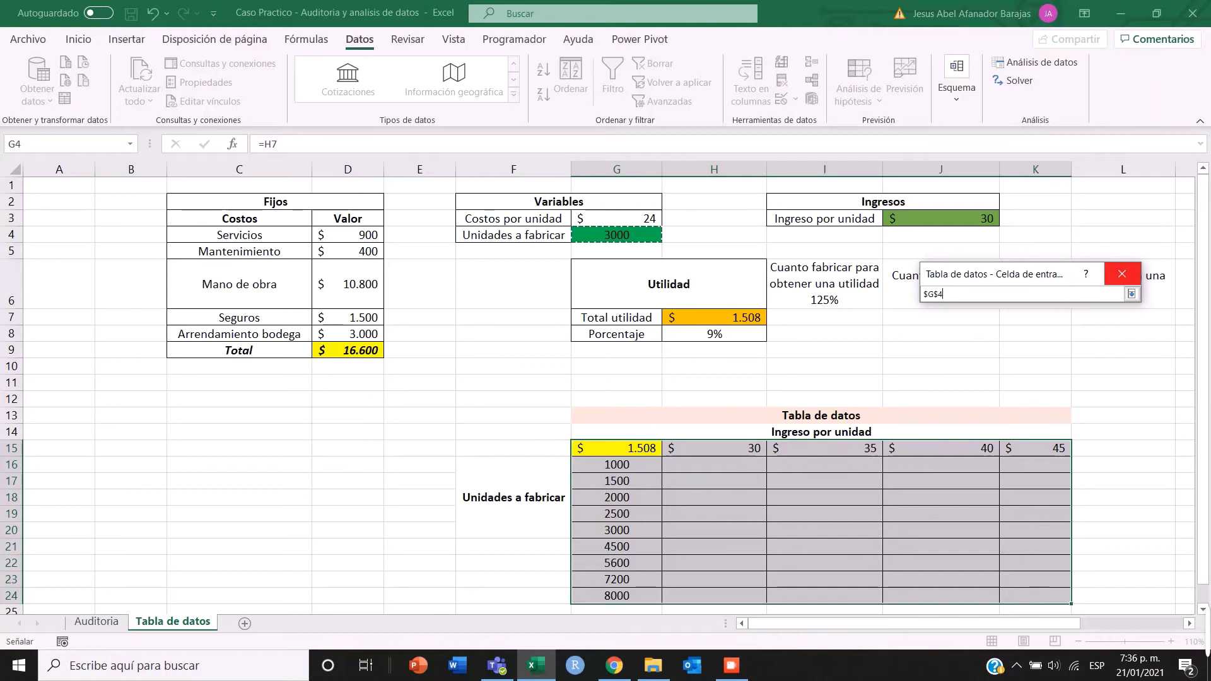
{"action": "left_click", "coordinate": [1132, 294]}
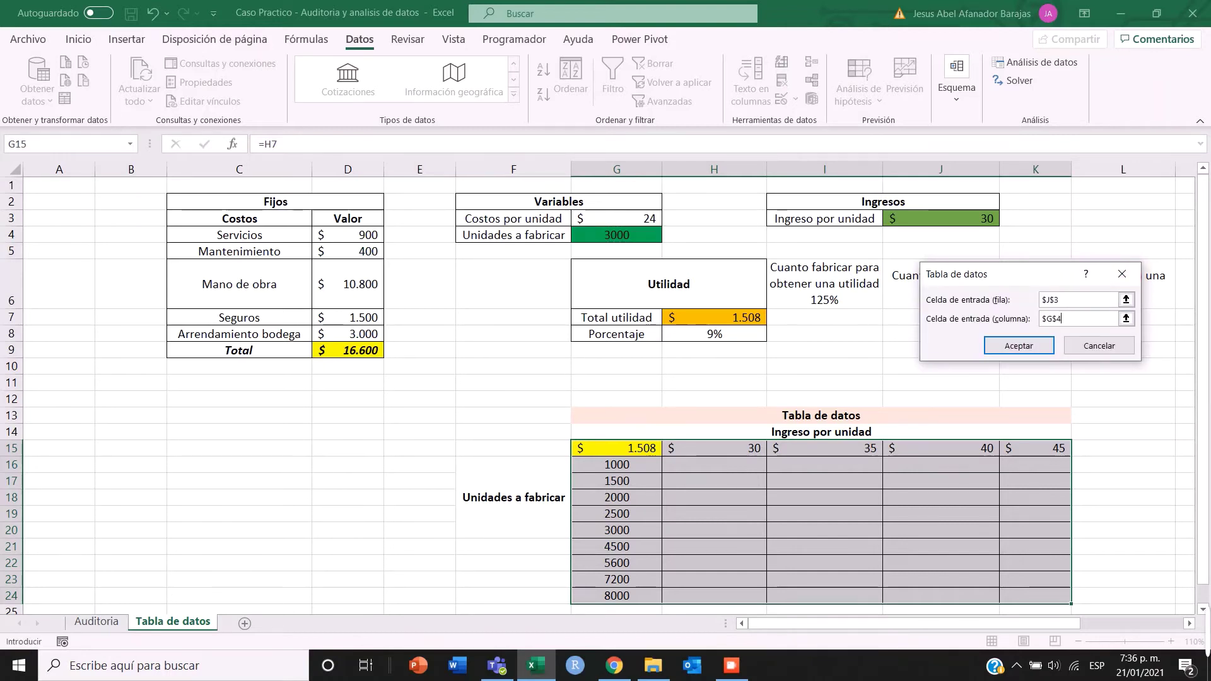
{"action": "left_click_drag", "start_coordinate": [1009, 273], "coordinate": [864, 249]}
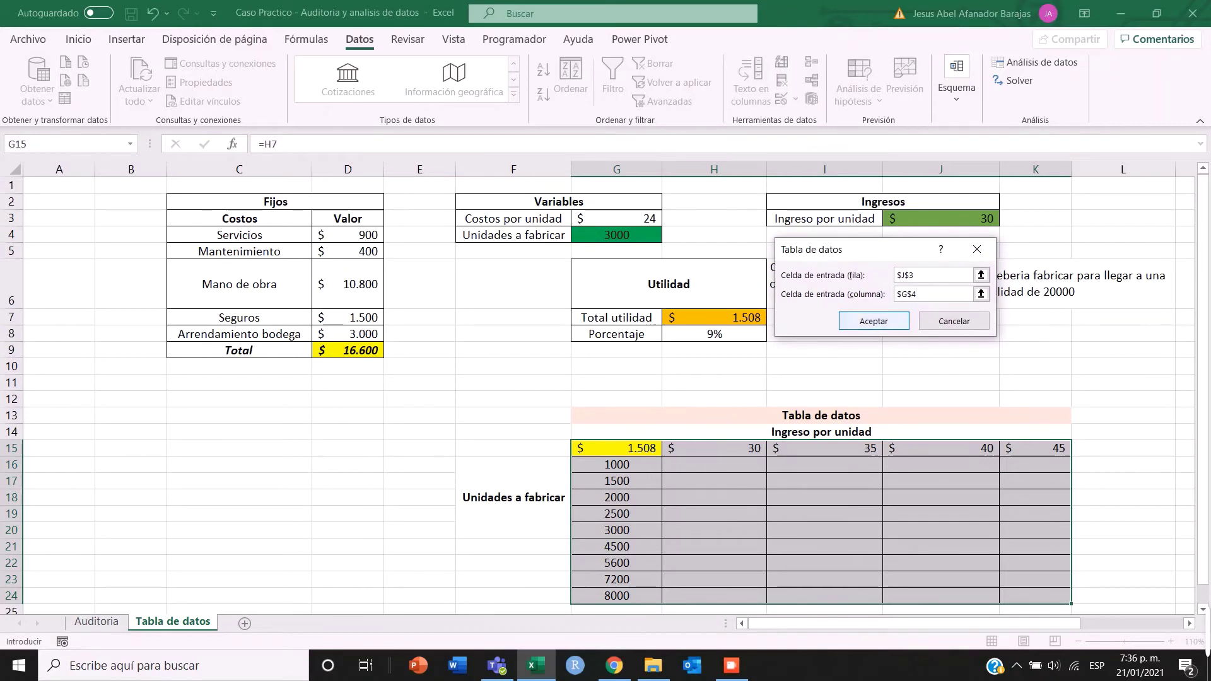
{"action": "left_click", "coordinate": [874, 321]}
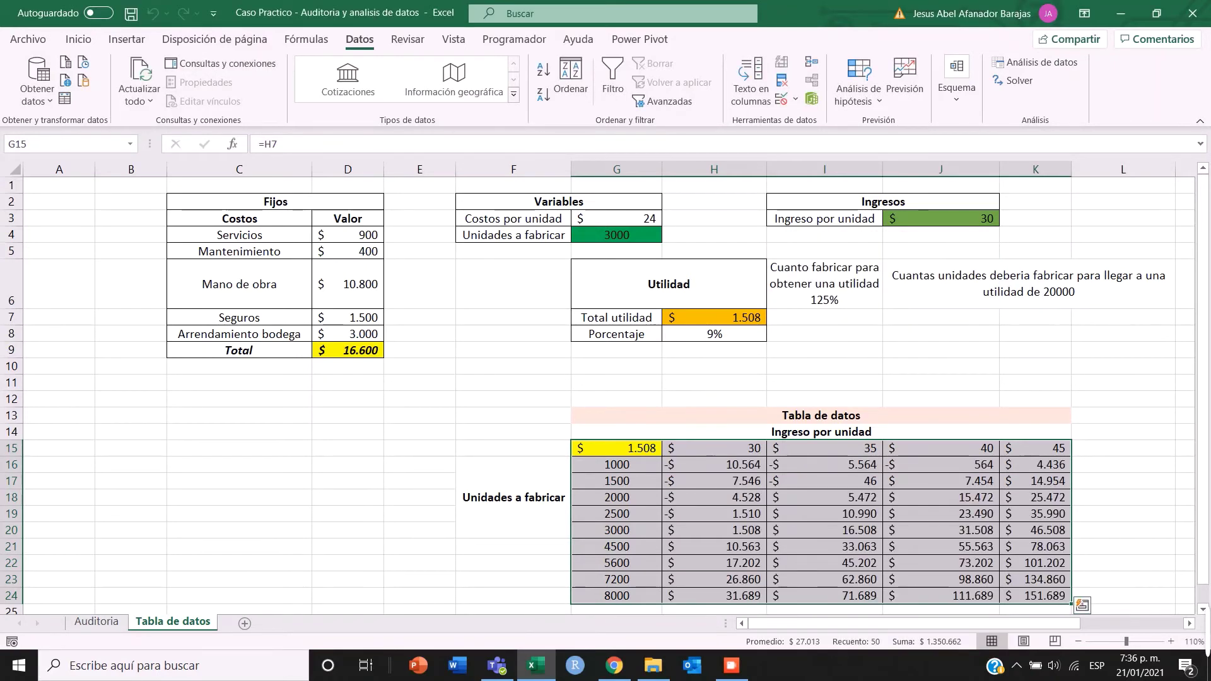
{"action": "left_click", "coordinate": [824, 366]}
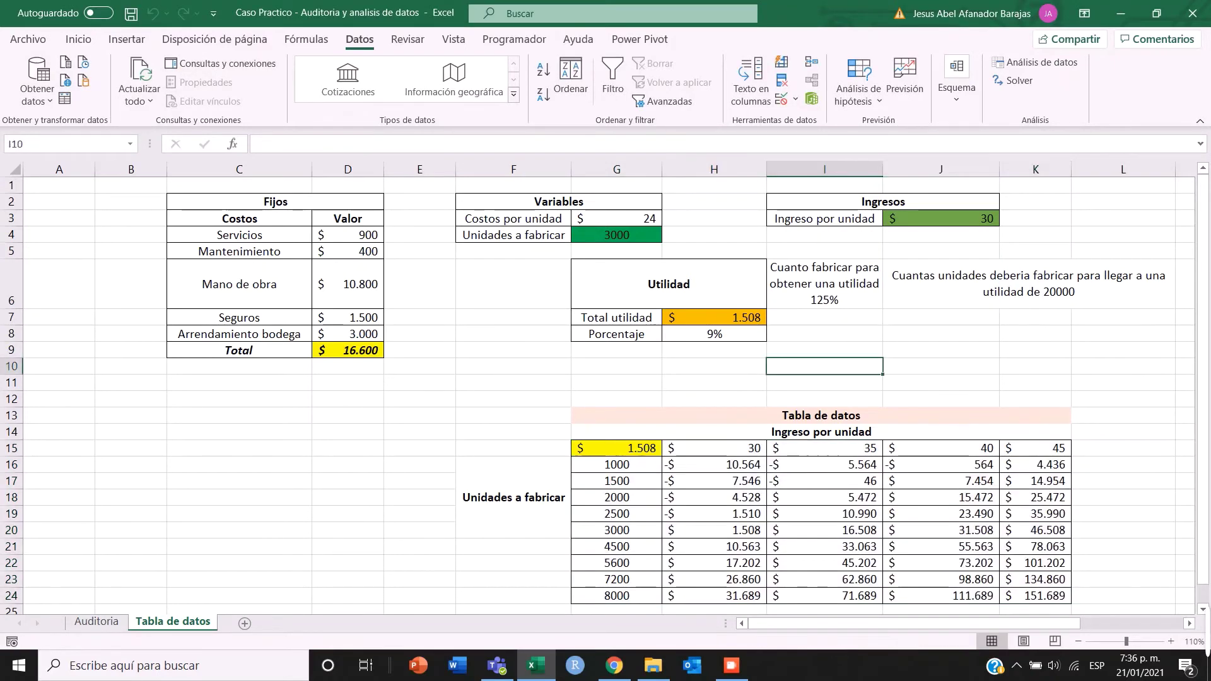
Start a Greater Than conditional formatting rule on the data table results H16:K24 with a threshold of 0
{"action": "left_click", "coordinate": [714, 464]}
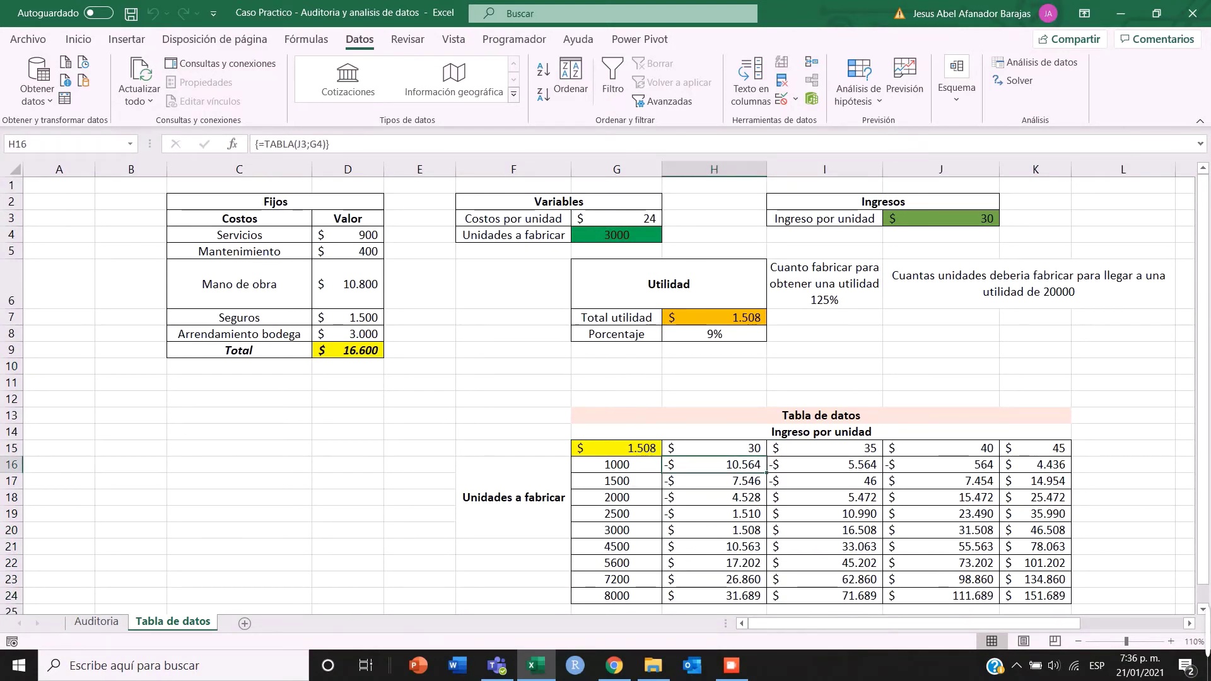
{"action": "left_click_drag", "start_coordinate": [714, 465], "coordinate": [1034, 595]}
{"action": "left_click", "coordinate": [78, 39]}
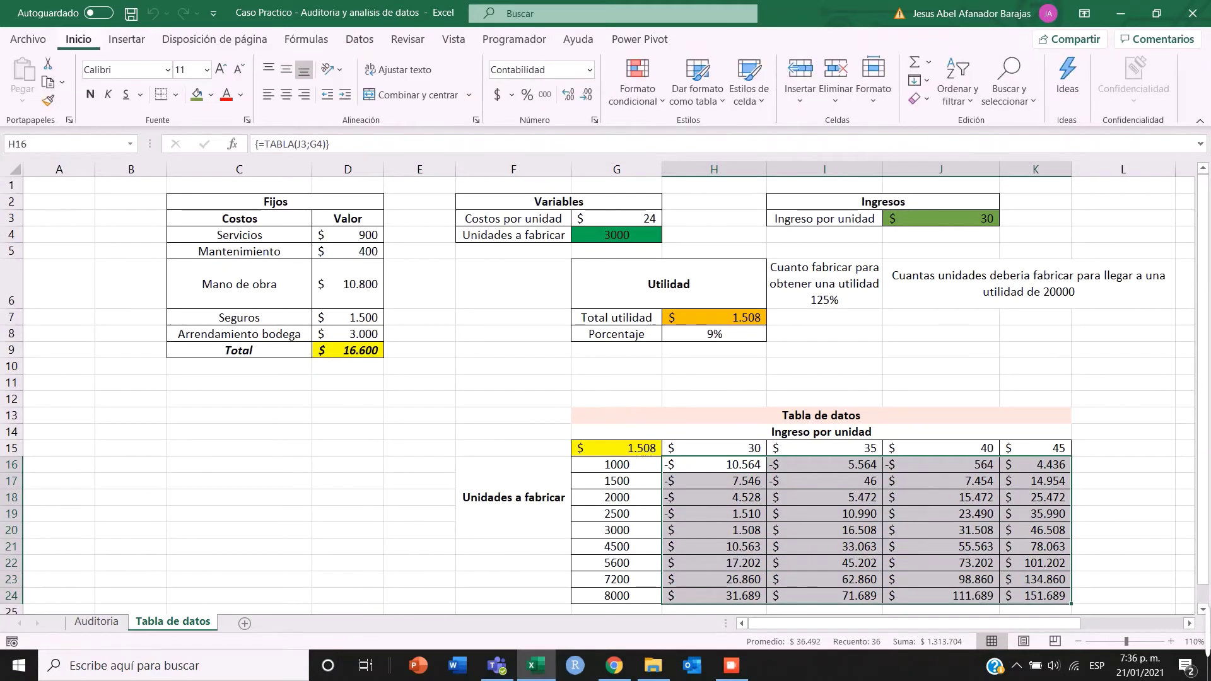
{"action": "left_click", "coordinate": [637, 79]}
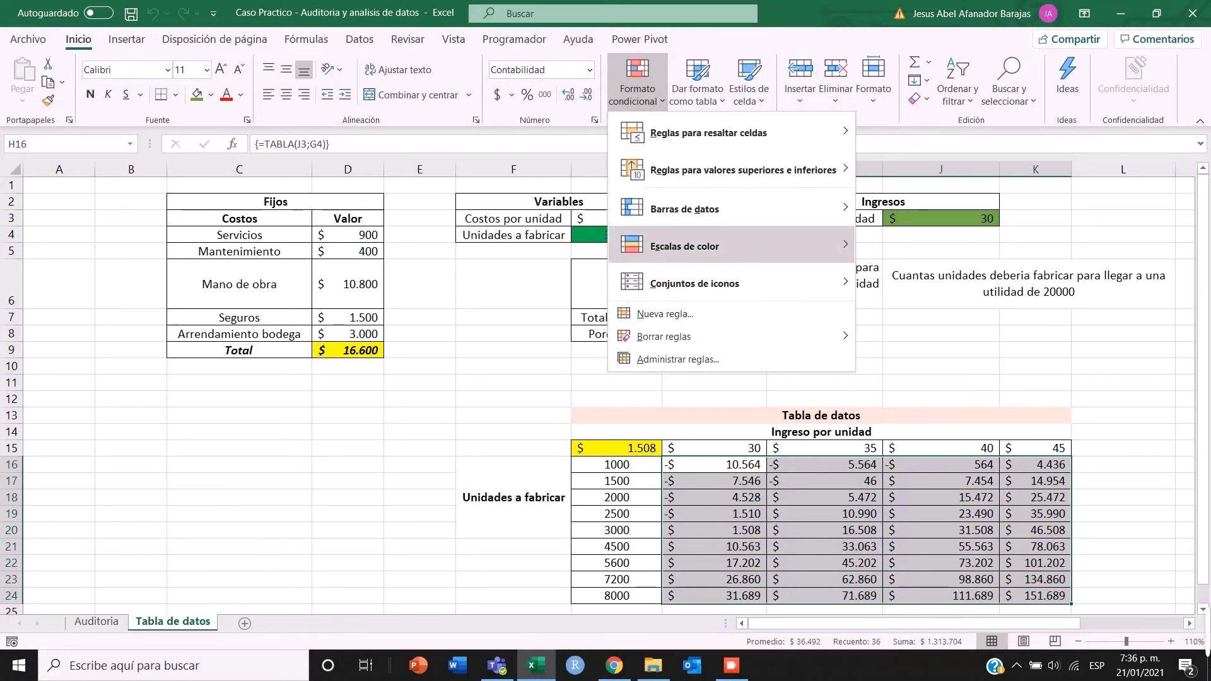
{"action": "mouse_move", "coordinate": [744, 132]}
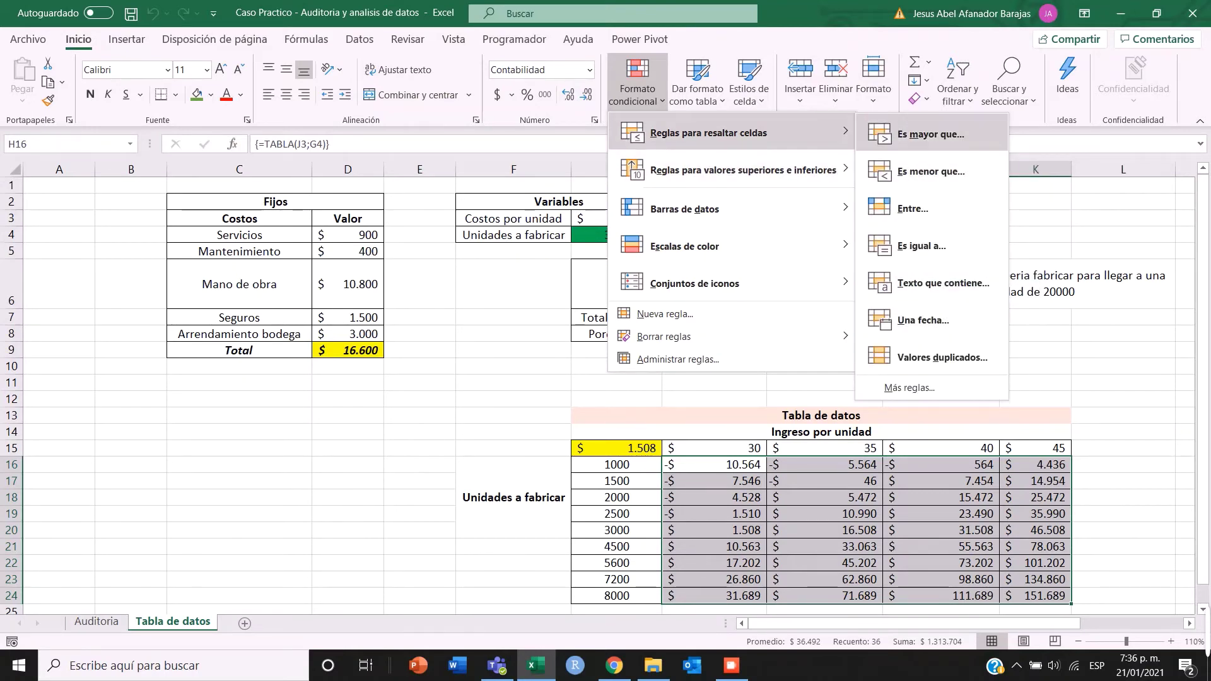
{"action": "left_click", "coordinate": [930, 133]}
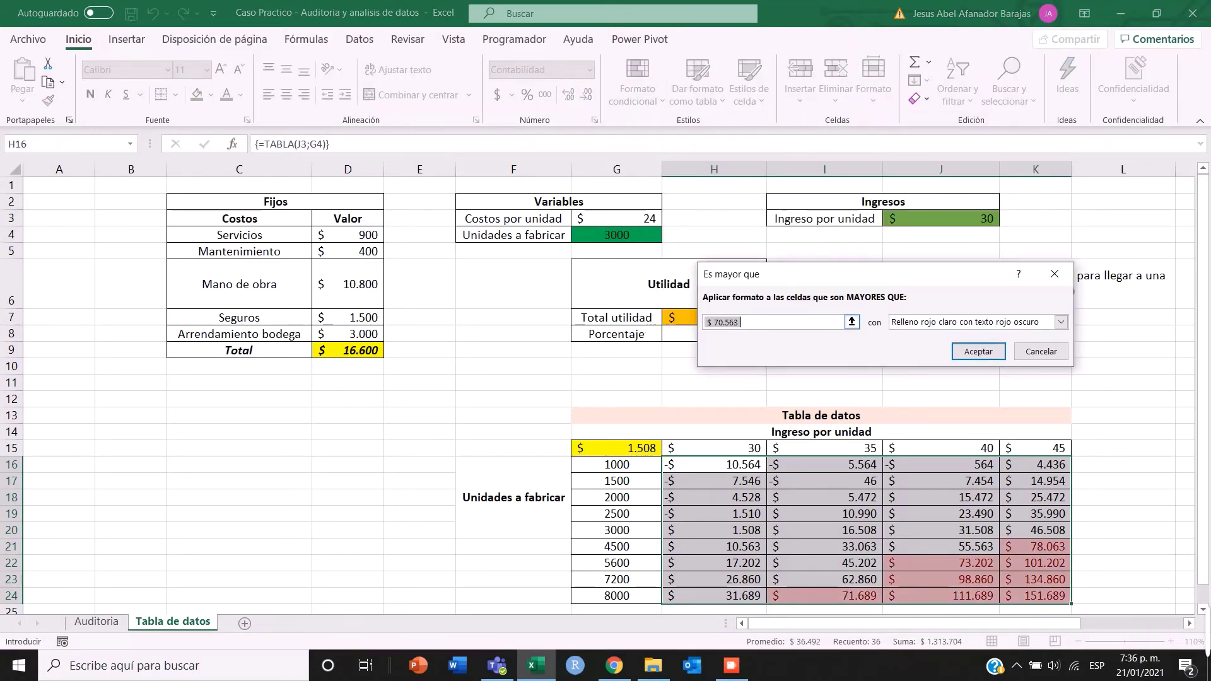
{"action": "type", "text": "0"}
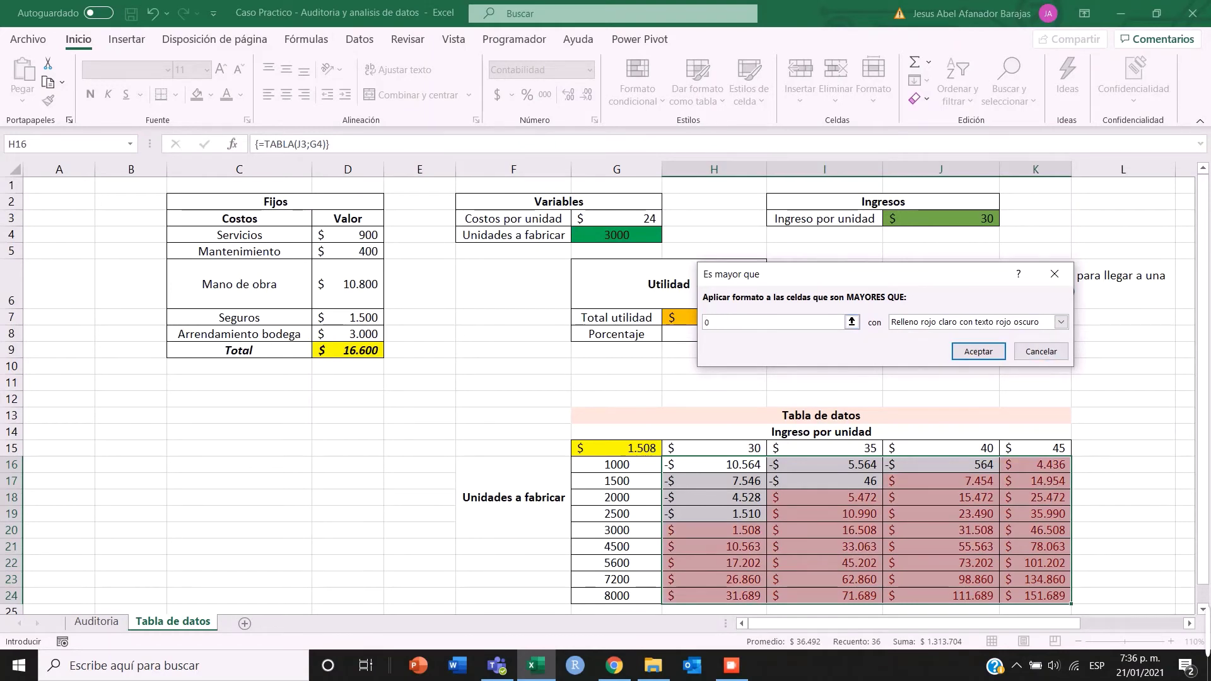
Give the Greater Than rule a custom format with the standard light green fill colour
{"action": "left_click", "coordinate": [1060, 322]}
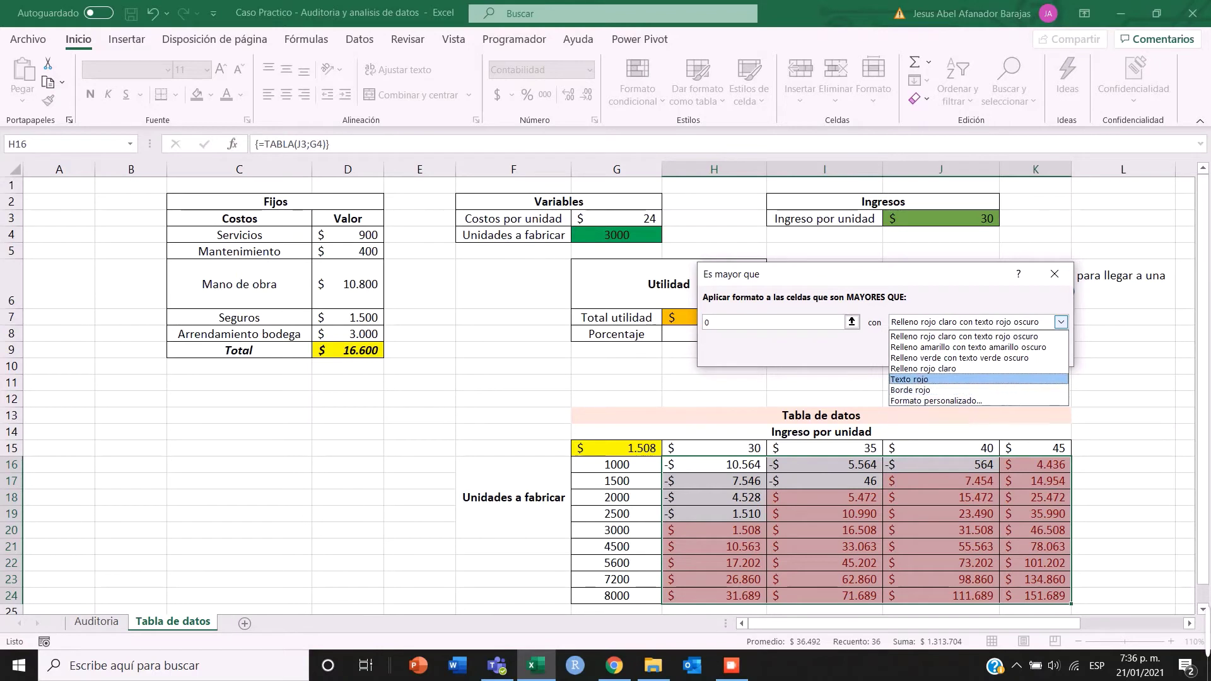
{"action": "left_click", "coordinate": [964, 336]}
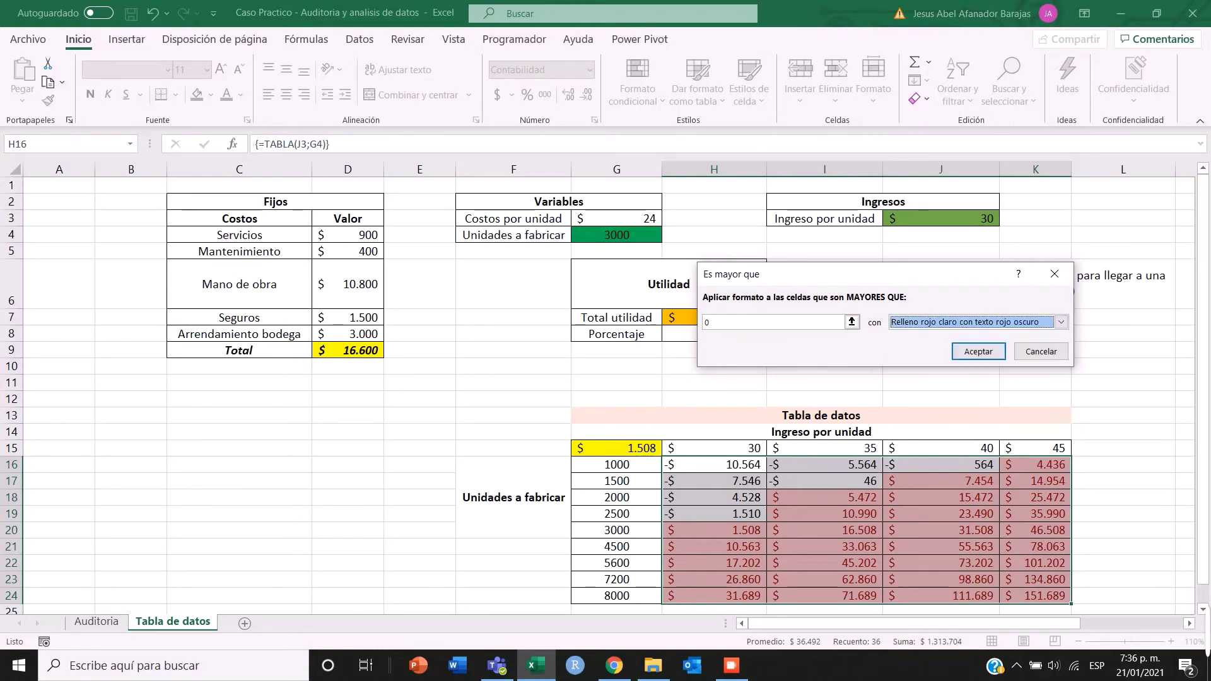
{"action": "left_click", "coordinate": [1061, 321]}
{"action": "left_click", "coordinate": [946, 390]}
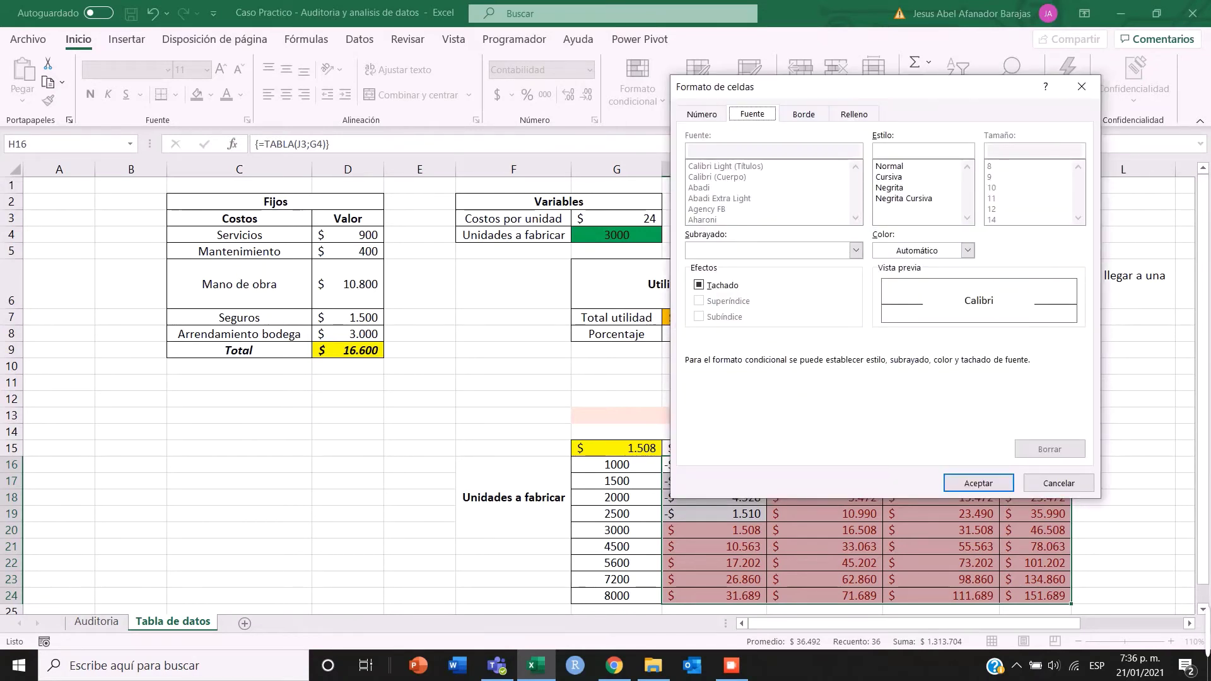
{"action": "left_click", "coordinate": [966, 250]}
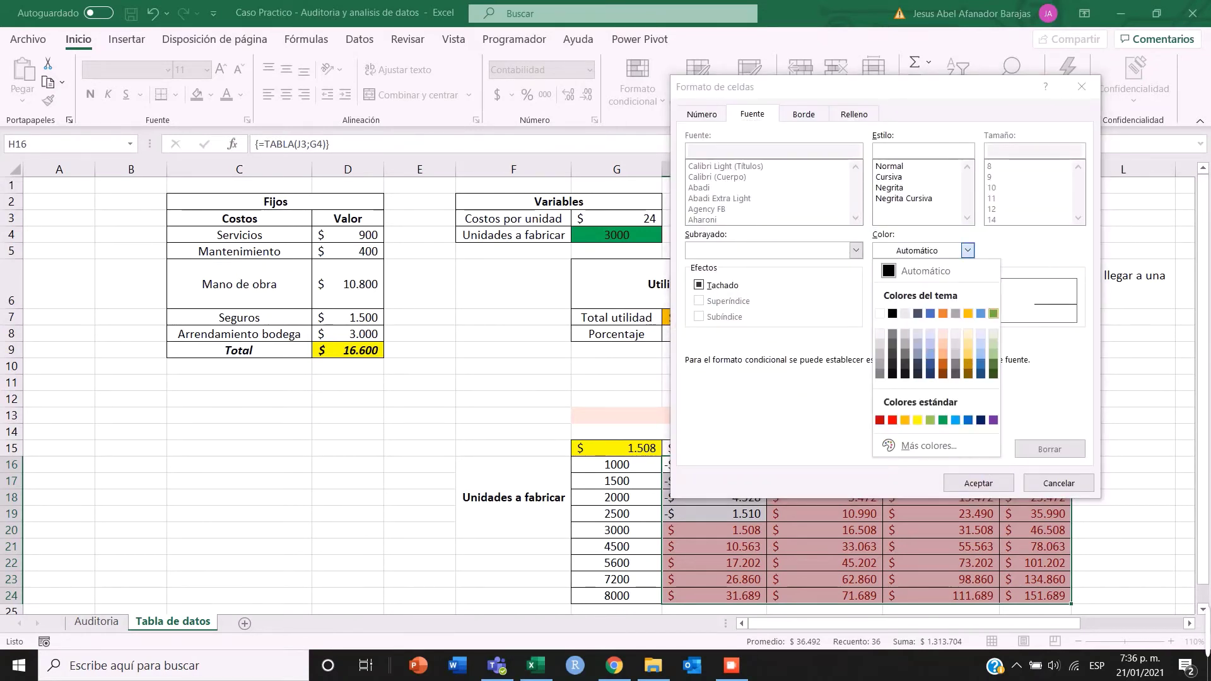
{"action": "left_click", "coordinate": [993, 314]}
{"action": "left_click", "coordinate": [854, 114]}
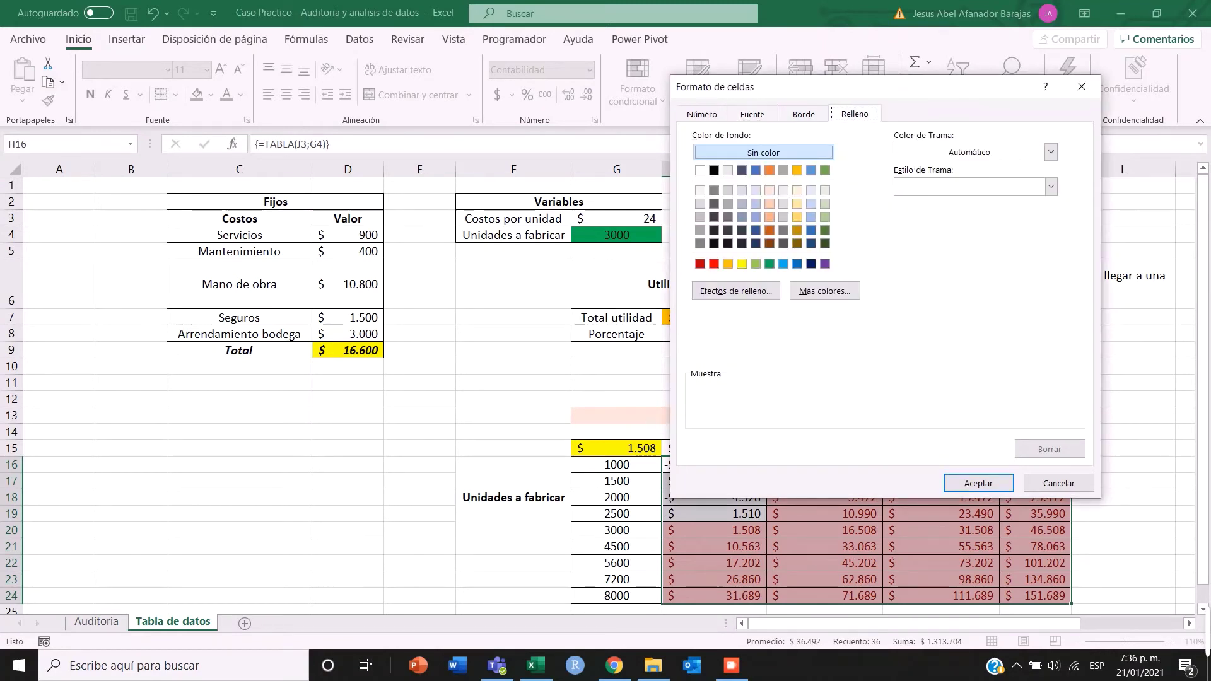
{"action": "left_click", "coordinate": [1051, 152]}
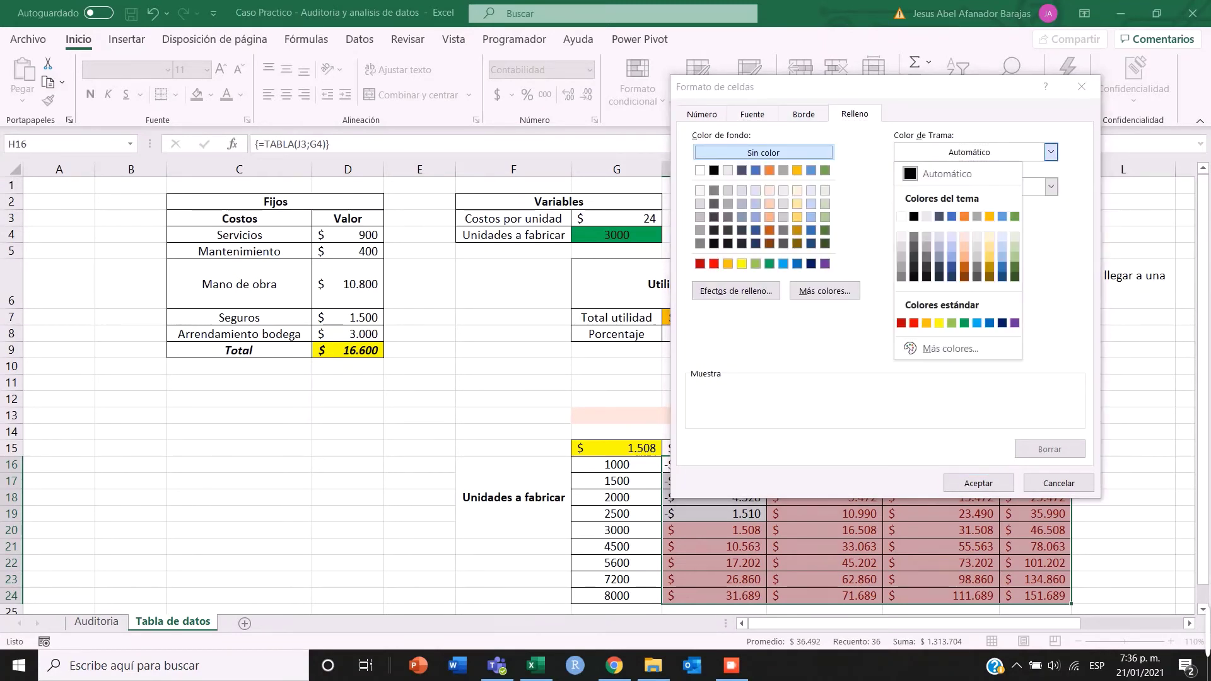
{"action": "key", "text": "Escape"}
{"action": "left_click", "coordinate": [755, 264]}
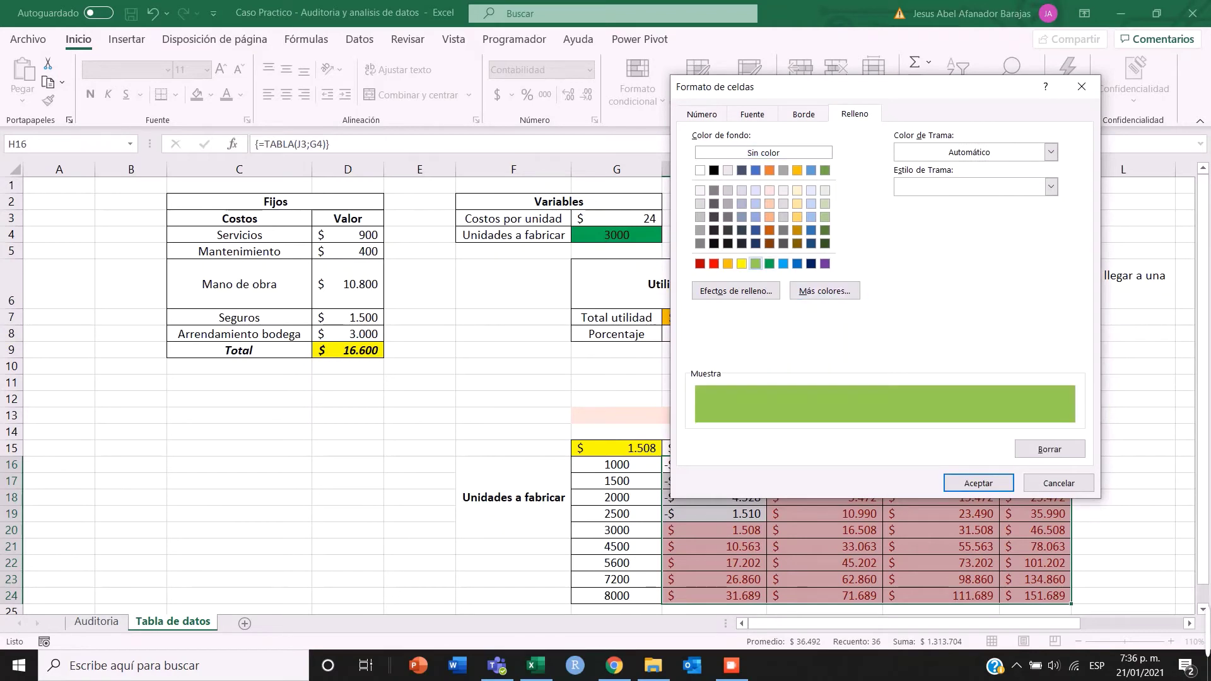
{"action": "left_click", "coordinate": [978, 483]}
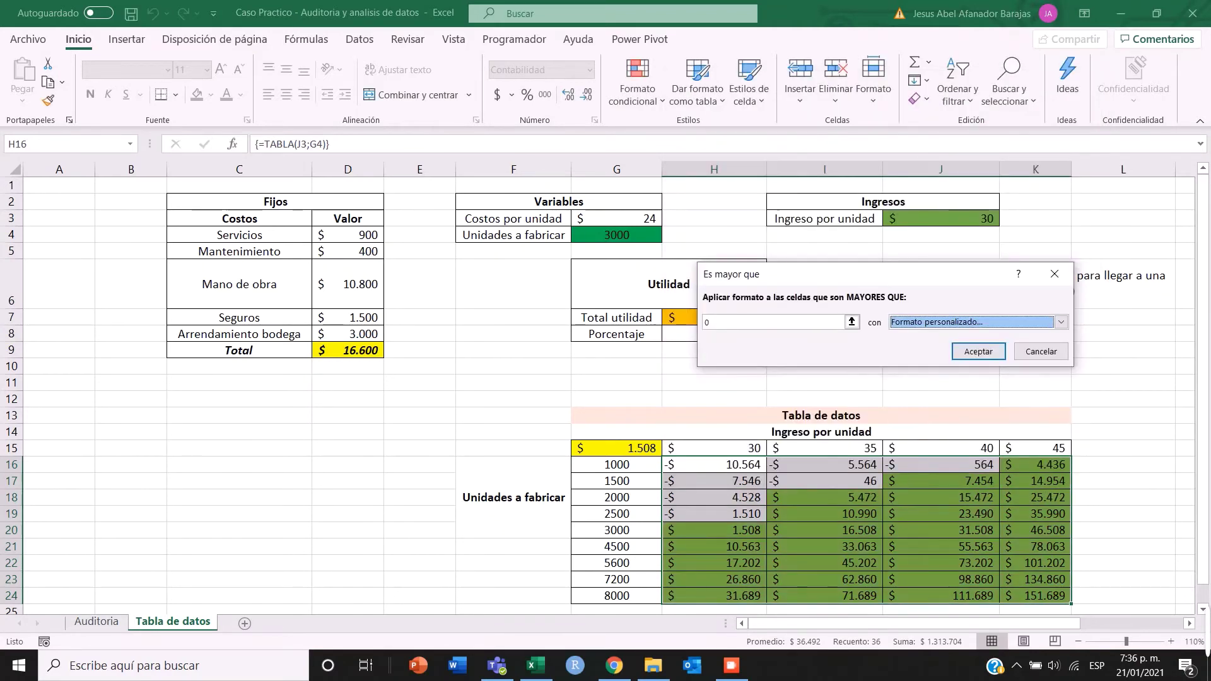
Apply the Greater Than 0 rule with its custom format to H16:K24 and review the highlighted profit results
{"action": "left_click", "coordinate": [978, 351]}
{"action": "left_click", "coordinate": [1034, 383]}
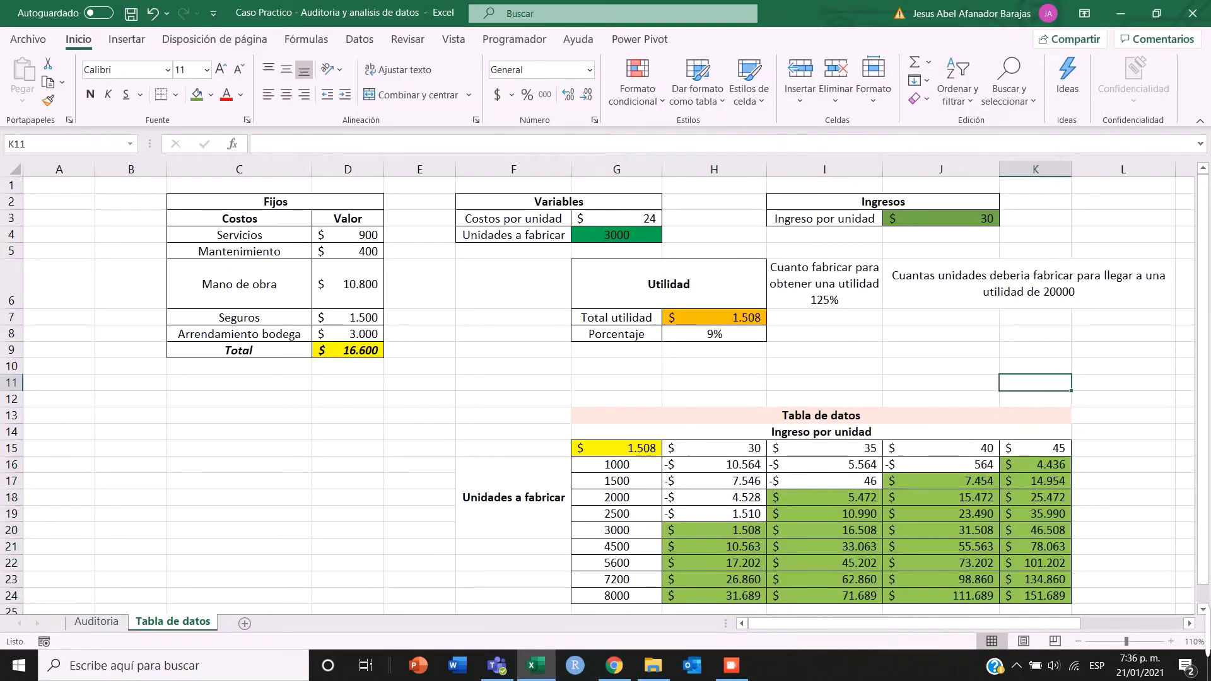
{"action": "scroll", "coordinate": [1034, 383], "scroll_direction": "down", "scroll_amount": 2}
{"action": "left_click", "coordinate": [879, 386]}
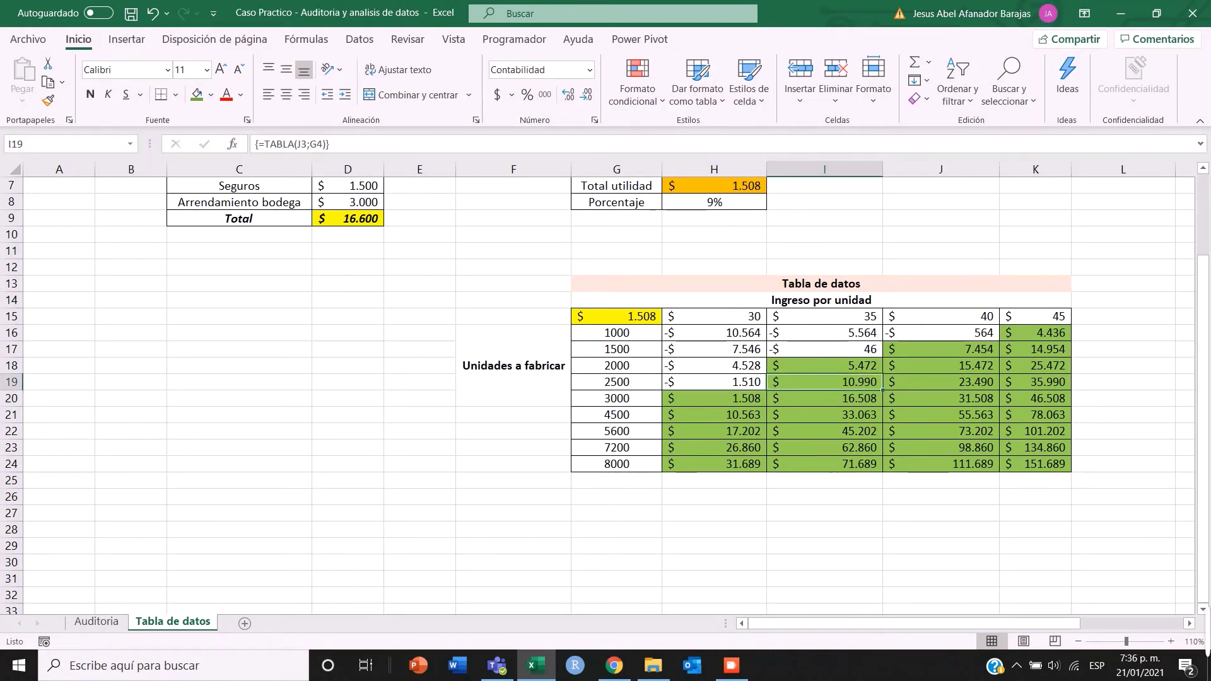
{"action": "left_click_drag", "start_coordinate": [895, 350], "coordinate": [1047, 466]}
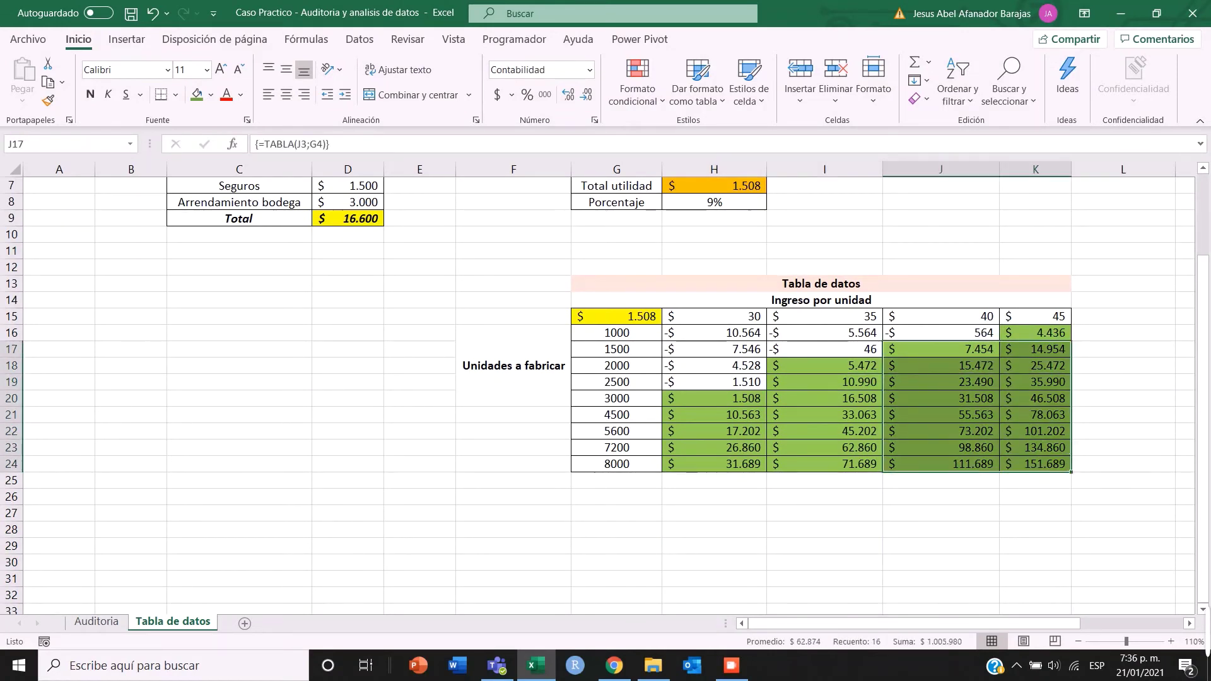
{"action": "left_click", "coordinate": [713, 415]}
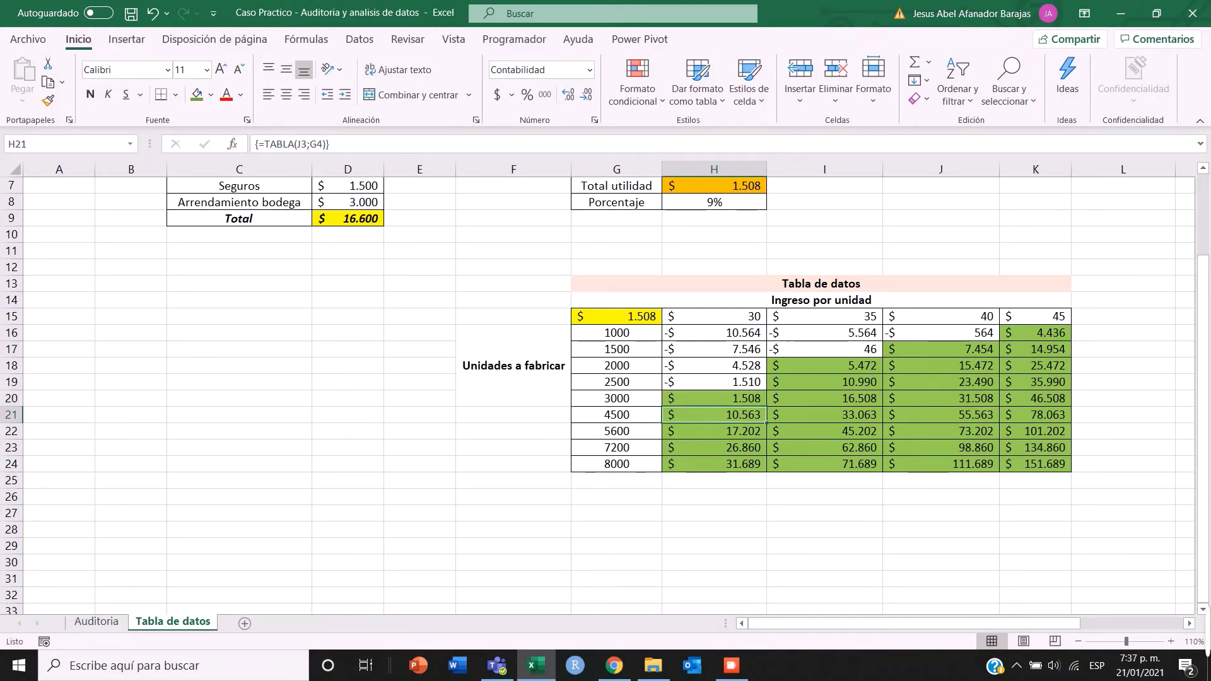
{"action": "left_click", "coordinate": [513, 514]}
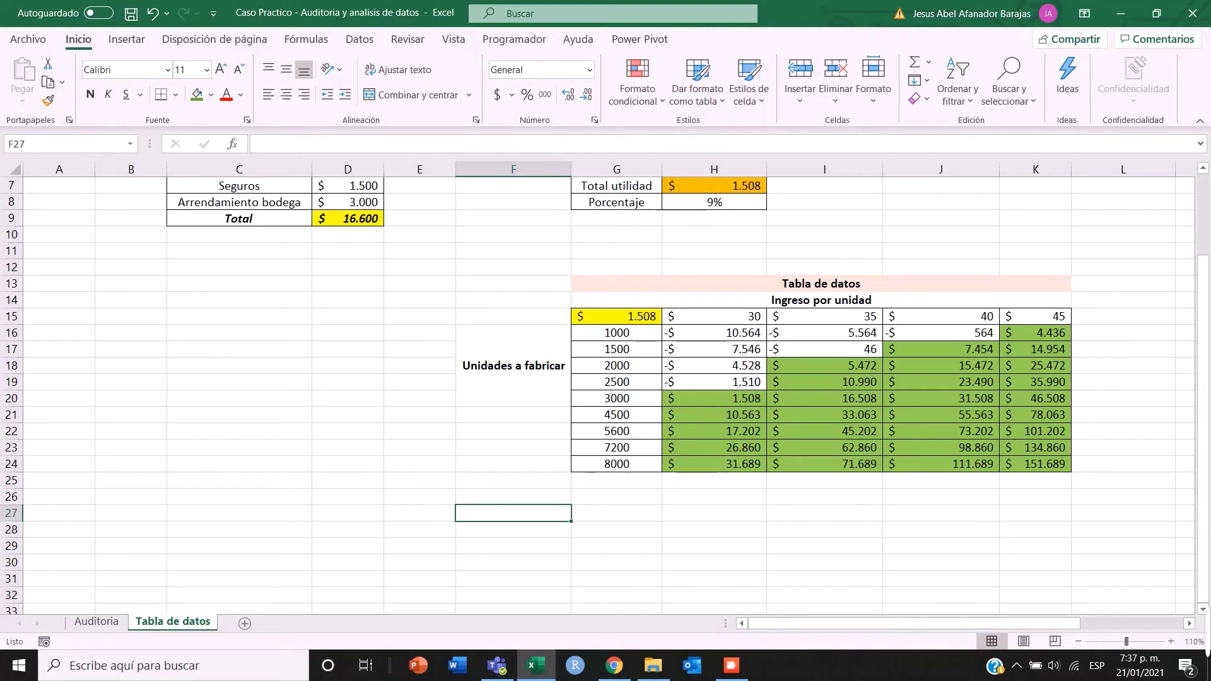
{"action": "scroll", "coordinate": [599, 391], "scroll_direction": "up", "scroll_amount": 2}
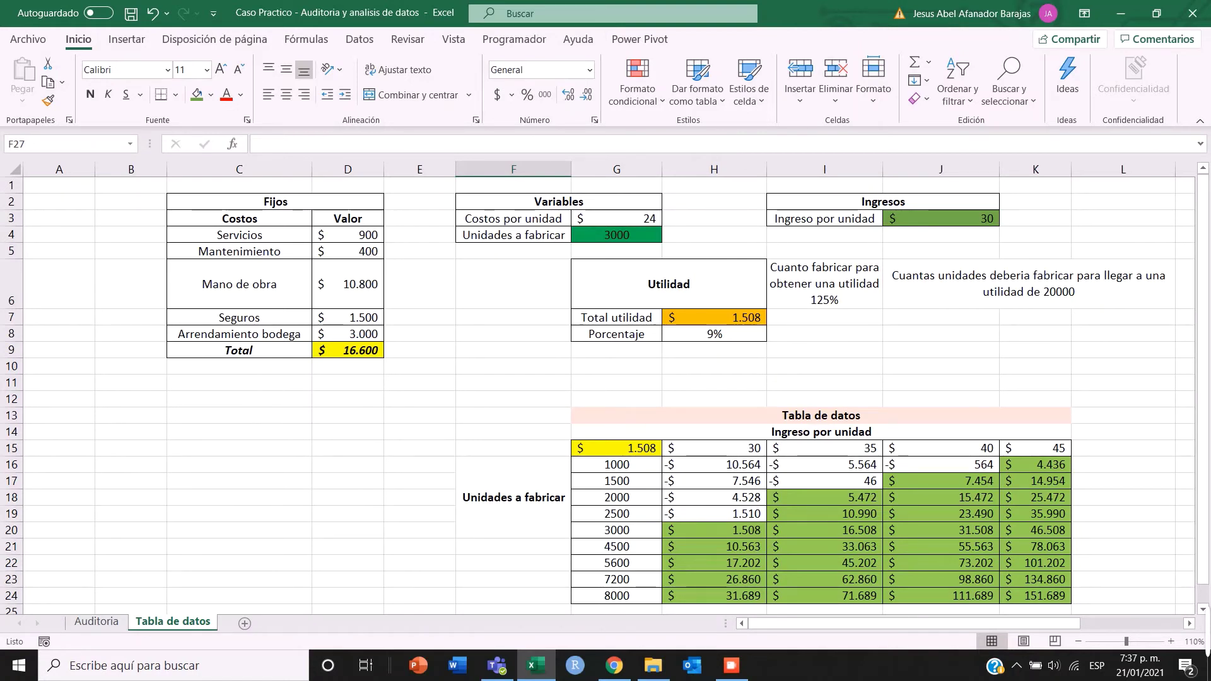
Review the what-if analysis options, the profit targets in I6 and J6, and the percentage formula in H8
{"action": "left_click", "coordinate": [359, 39]}
{"action": "left_click", "coordinate": [858, 83]}
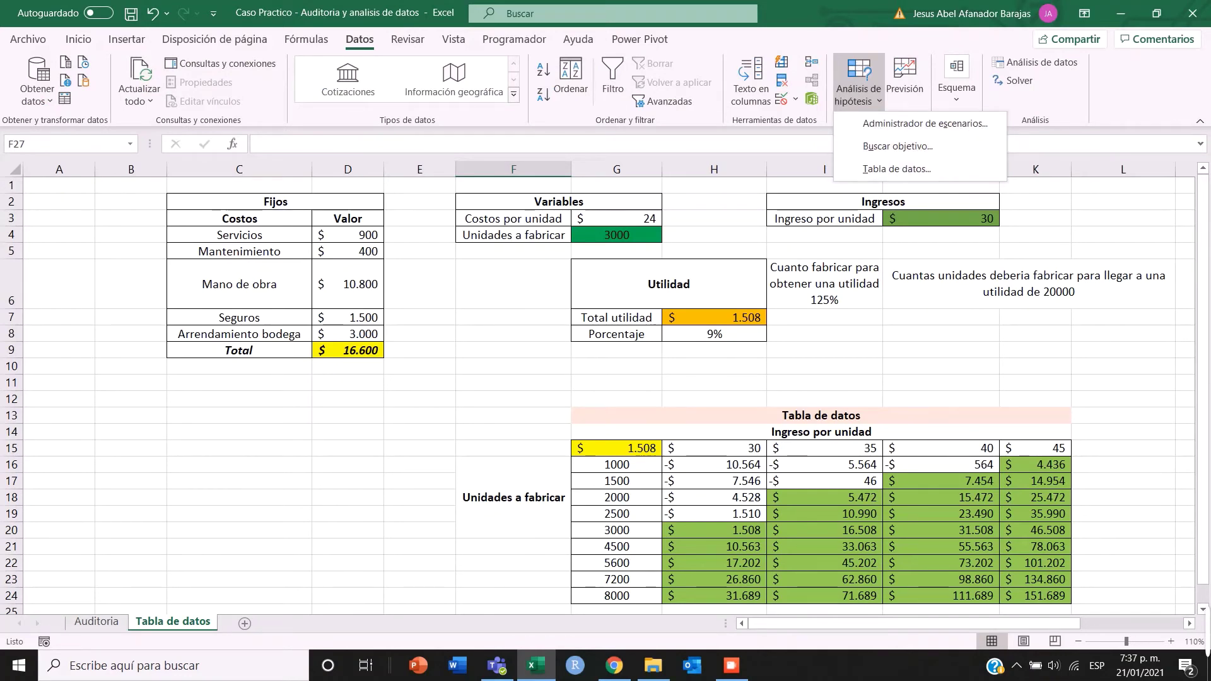
{"action": "key", "text": "Escape"}
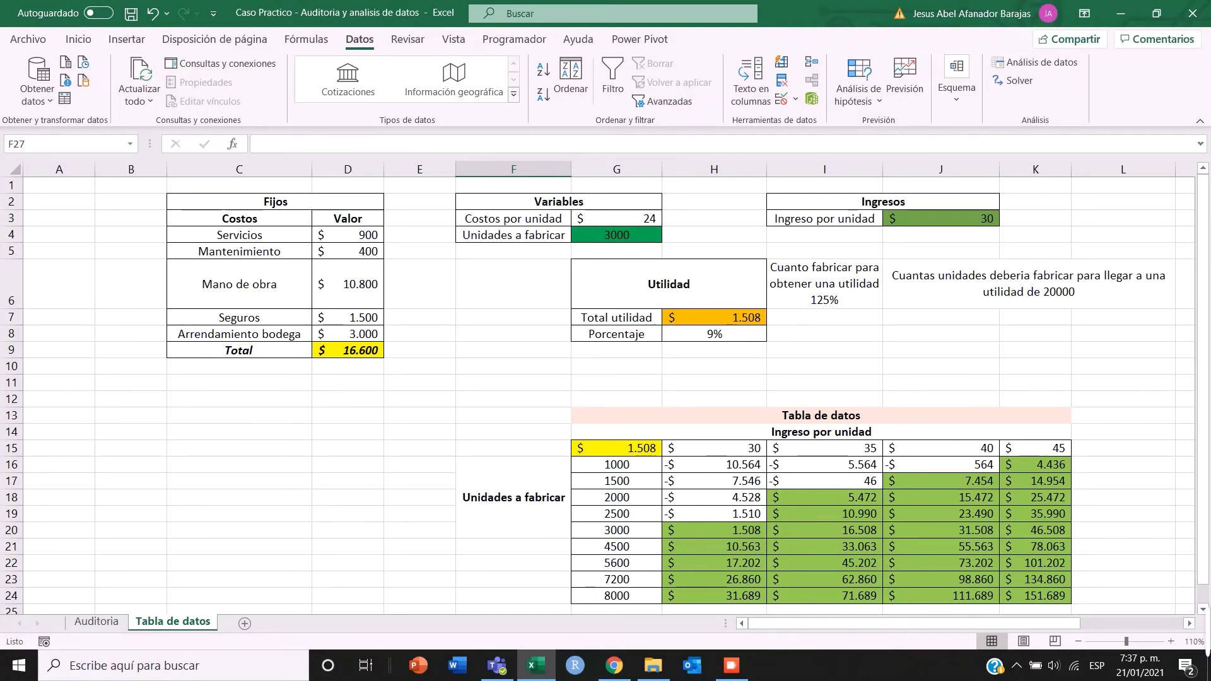
{"action": "left_click", "coordinate": [714, 350]}
{"action": "left_click", "coordinate": [824, 284]}
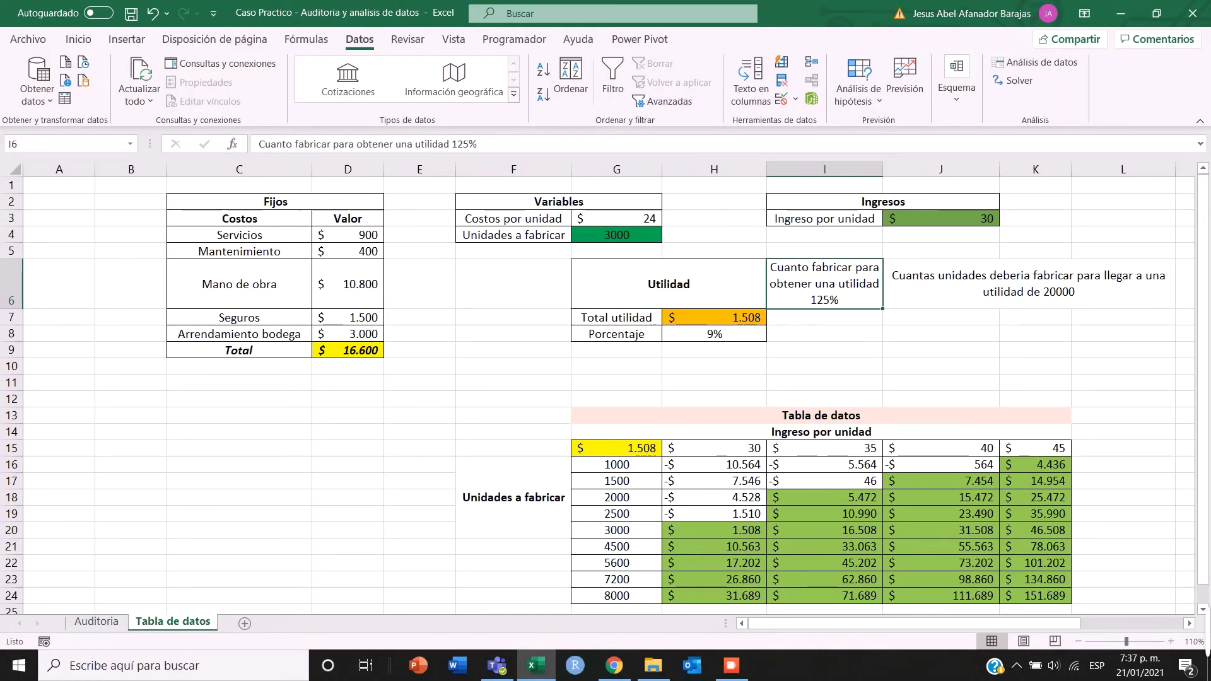
{"action": "left_click", "coordinate": [713, 334]}
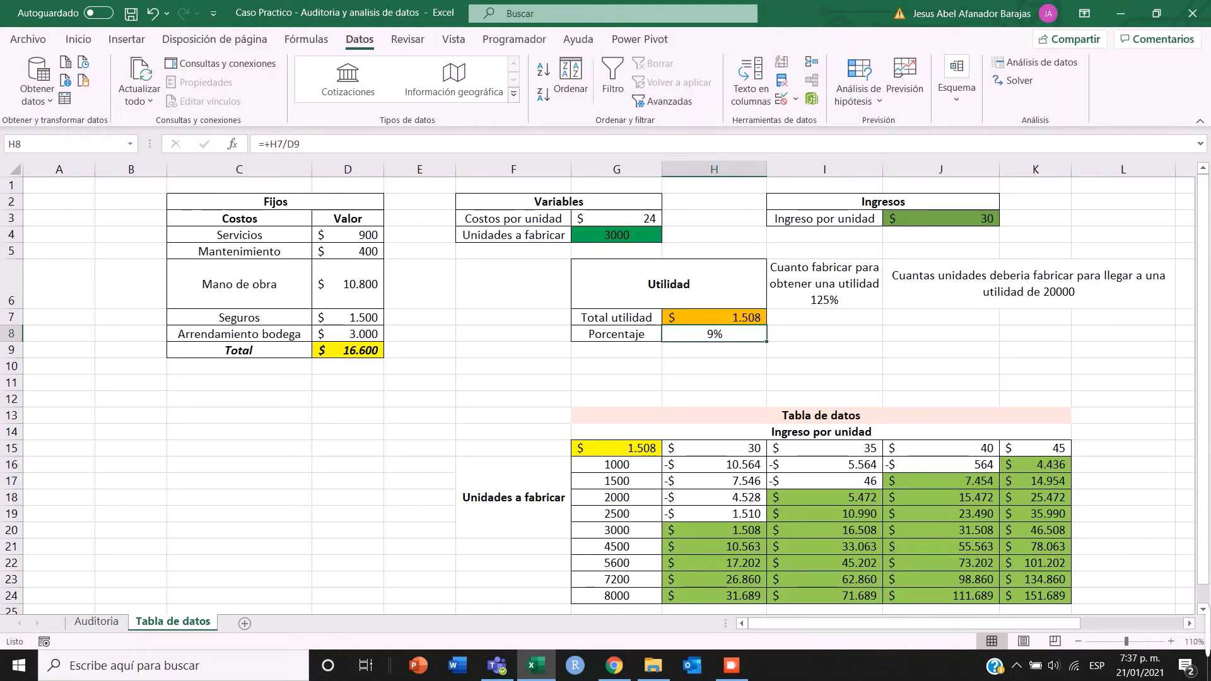
{"action": "left_click", "coordinate": [824, 284]}
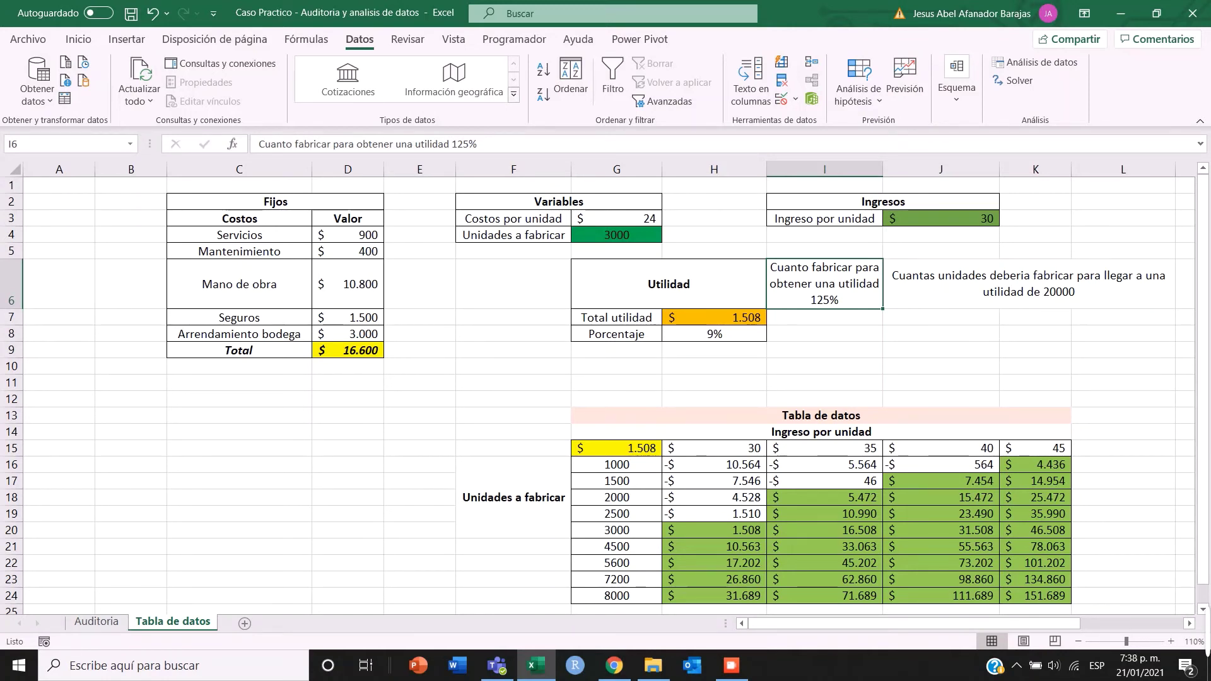
{"action": "left_click", "coordinate": [1028, 284]}
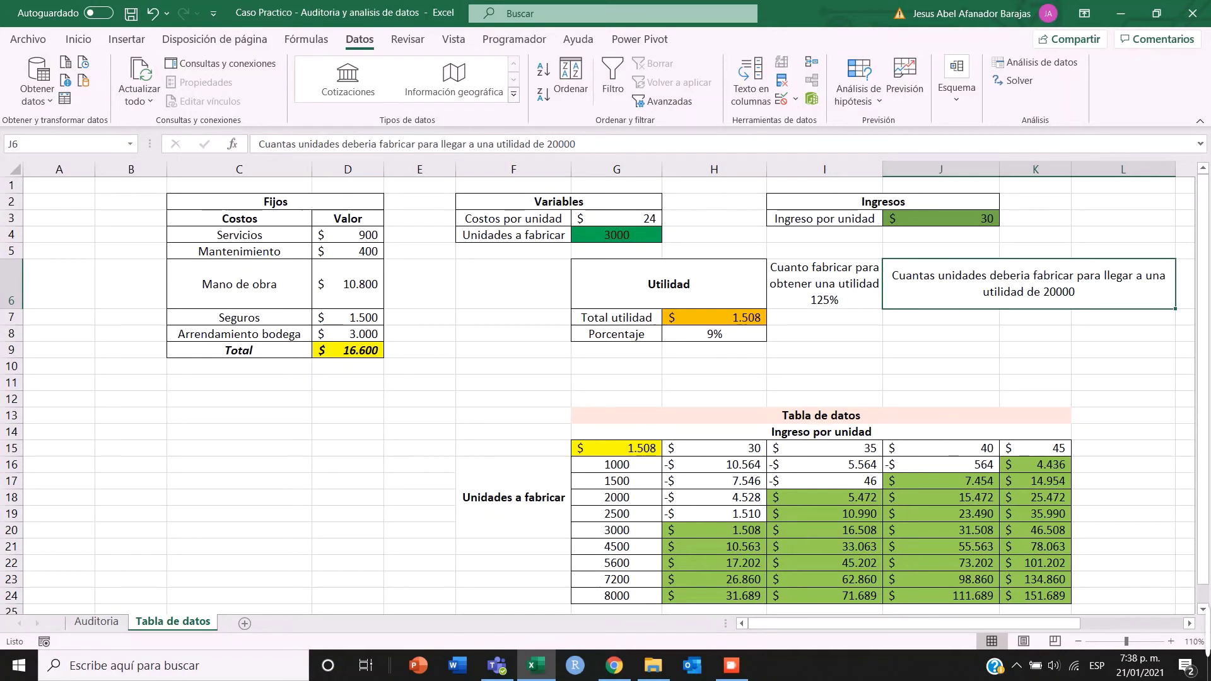
Start a Goal Seek with the total profit cell H7 as the cell to set
{"action": "left_click", "coordinate": [714, 318]}
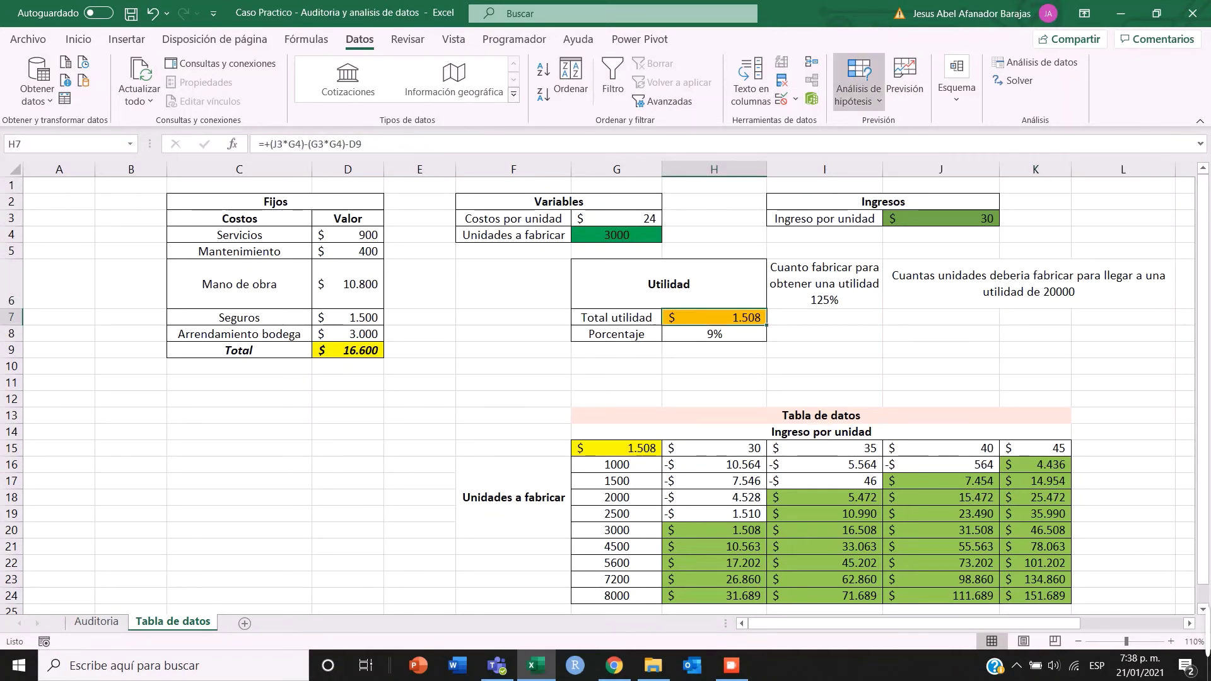
{"action": "left_click", "coordinate": [857, 88]}
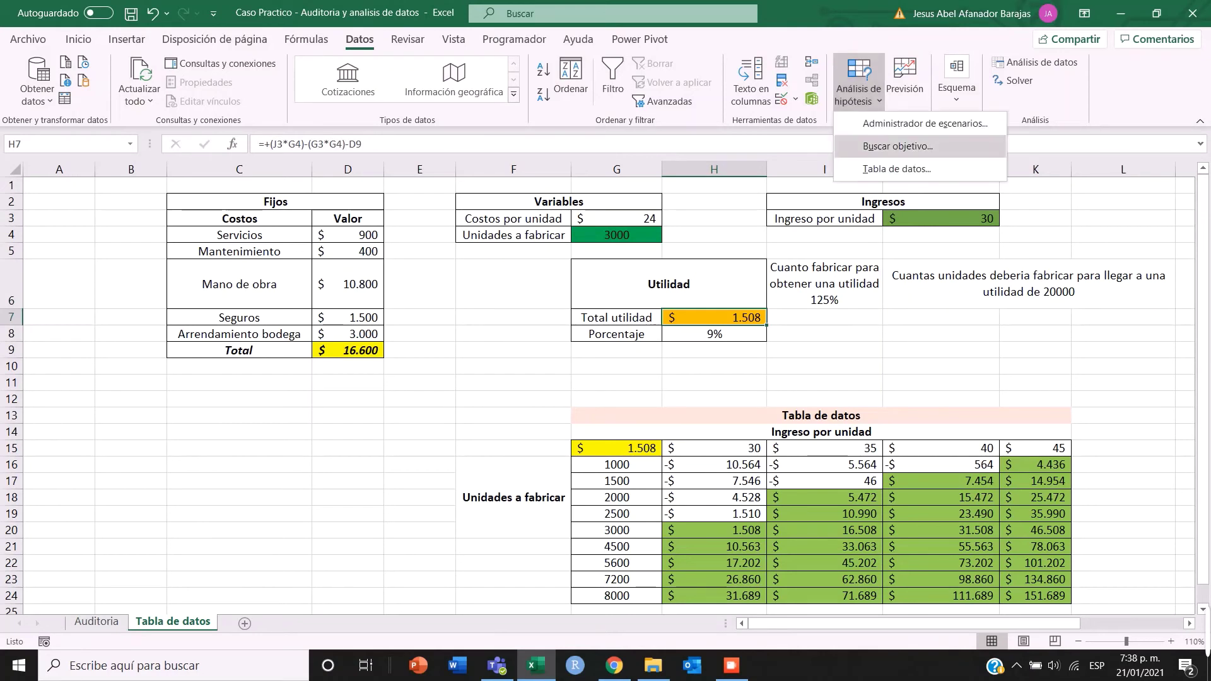
{"action": "left_click", "coordinate": [898, 146]}
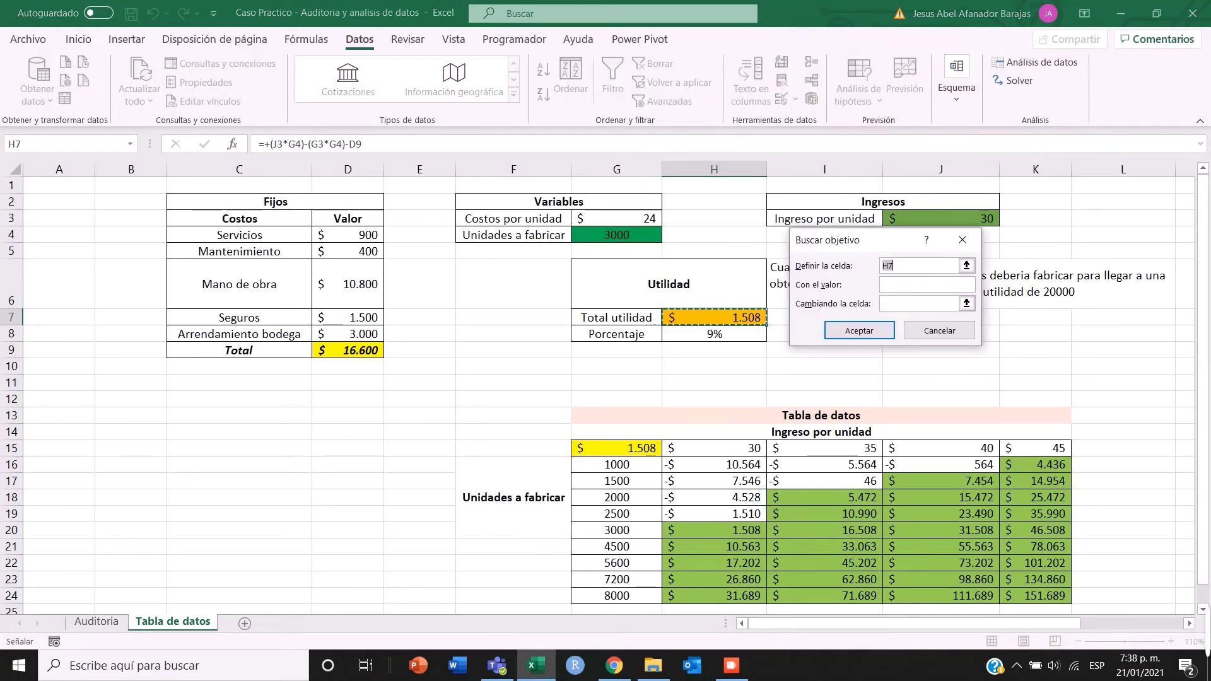
{"action": "left_click_drag", "start_coordinate": [889, 239], "coordinate": [986, 199]}
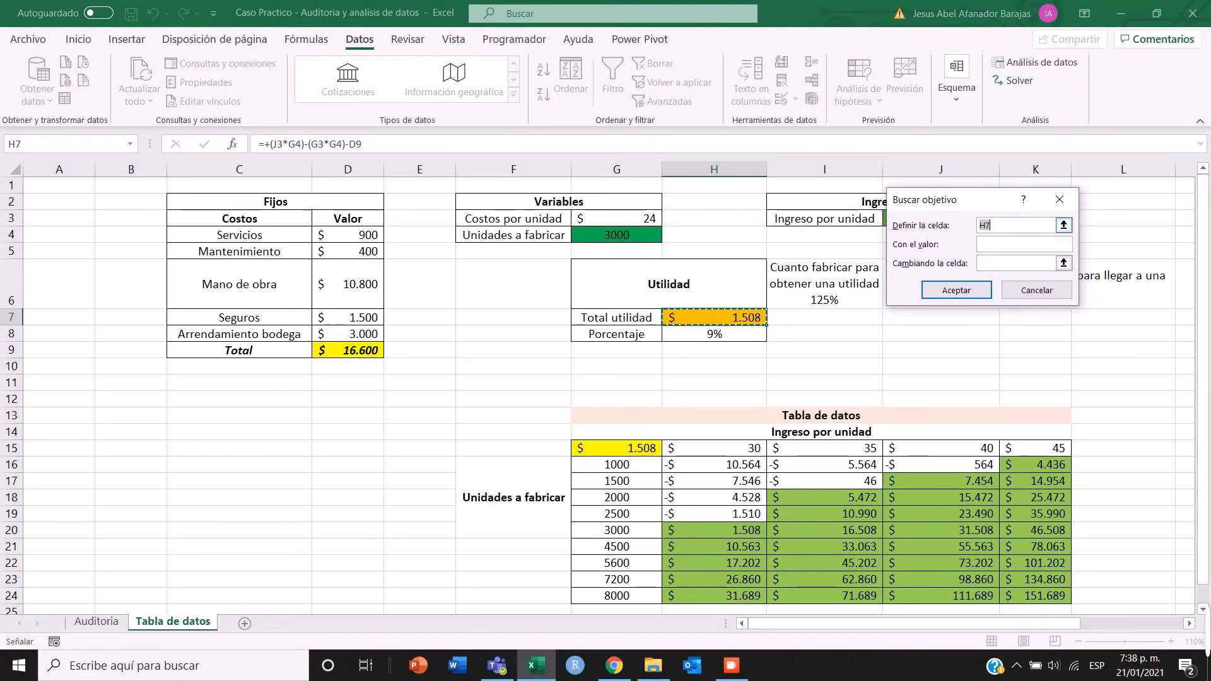
{"action": "left_click", "coordinate": [1063, 225]}
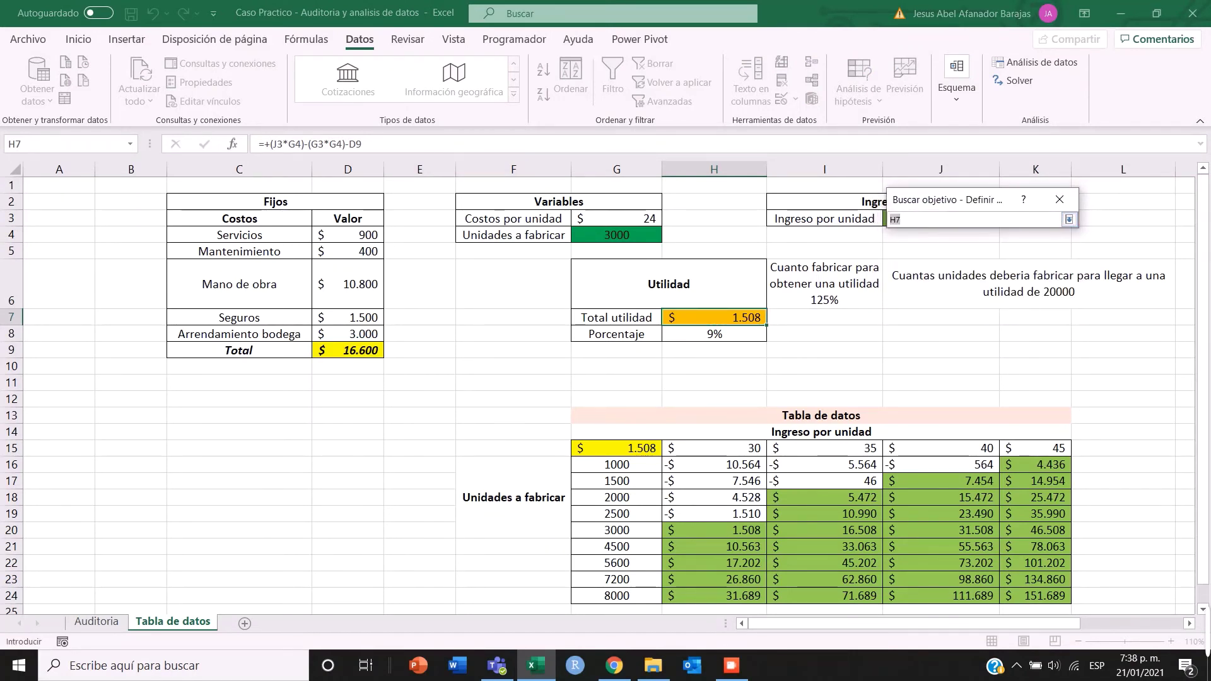
{"action": "left_click", "coordinate": [714, 317]}
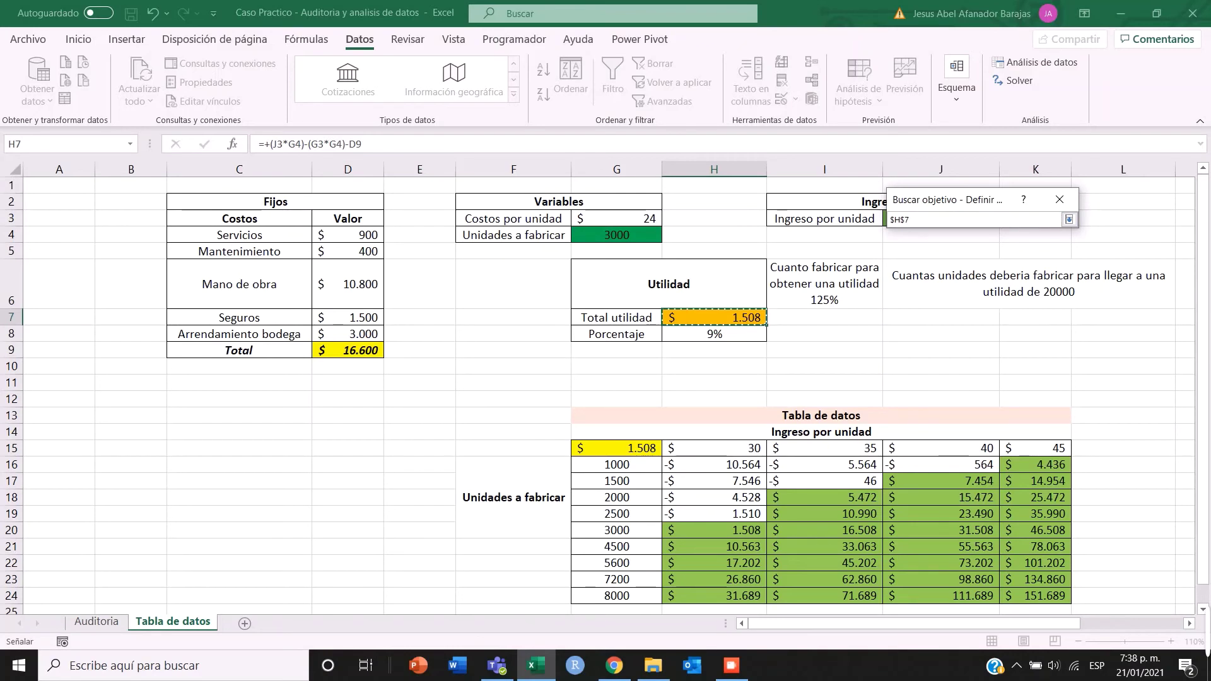
{"action": "left_click", "coordinate": [1068, 219]}
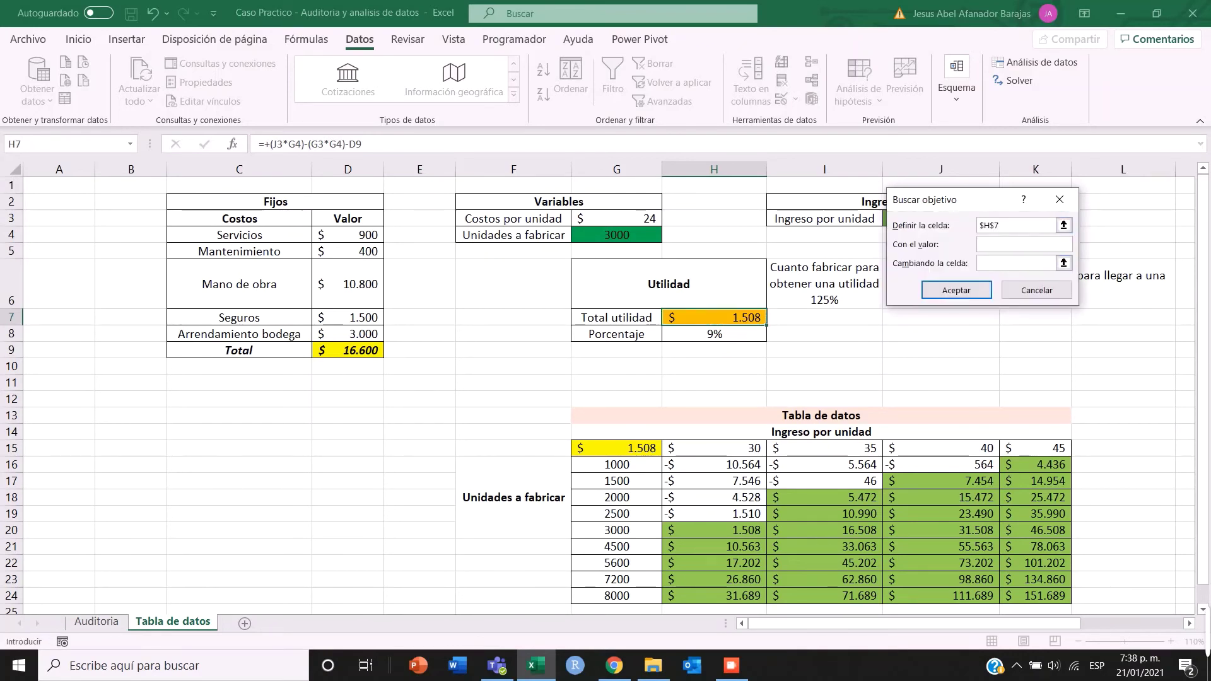
Set the Goal Seek target value to 20000
{"action": "left_click", "coordinate": [1024, 244]}
{"action": "left_click_drag", "start_coordinate": [971, 199], "coordinate": [902, 330]}
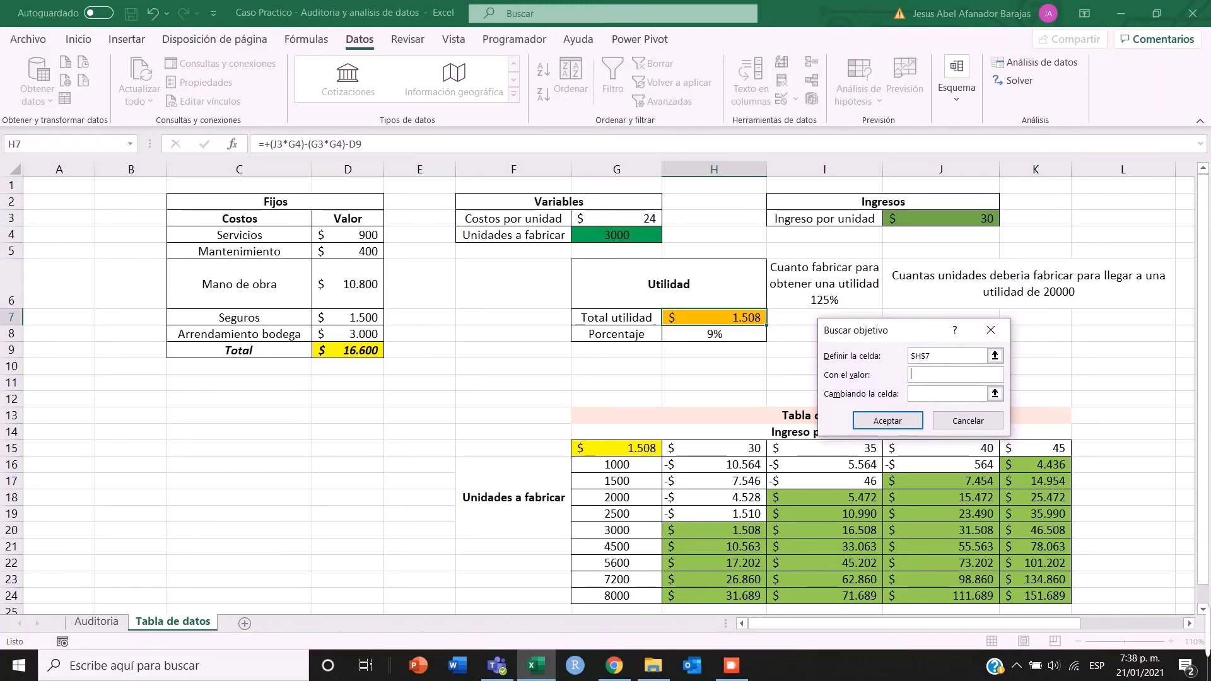
{"action": "type", "text": "20000"}
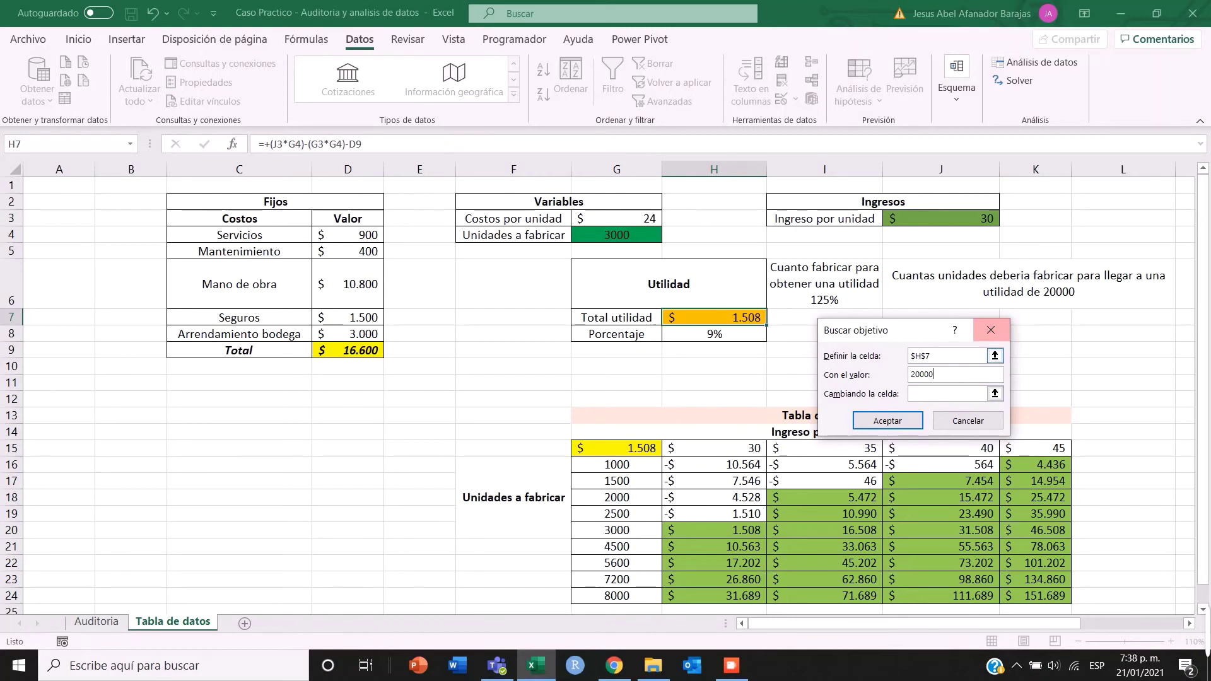
{"action": "key", "text": "shift+Left"}
{"action": "key", "text": "shift+Left"}
{"action": "key", "text": "shift+Left"}
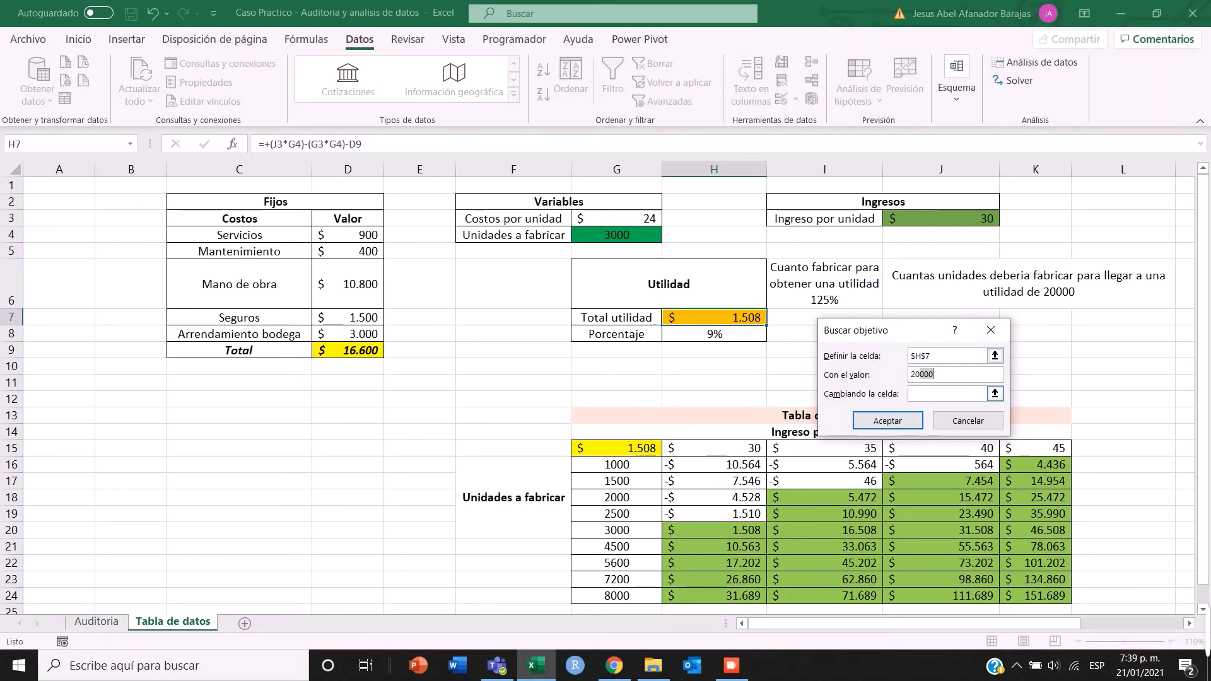
Try to run the Goal Seek with the units to manufacture cell G4 picked twice as the changing cell
{"action": "left_click", "coordinate": [947, 393]}
{"action": "left_click", "coordinate": [995, 393]}
{"action": "left_click", "coordinate": [616, 235]}
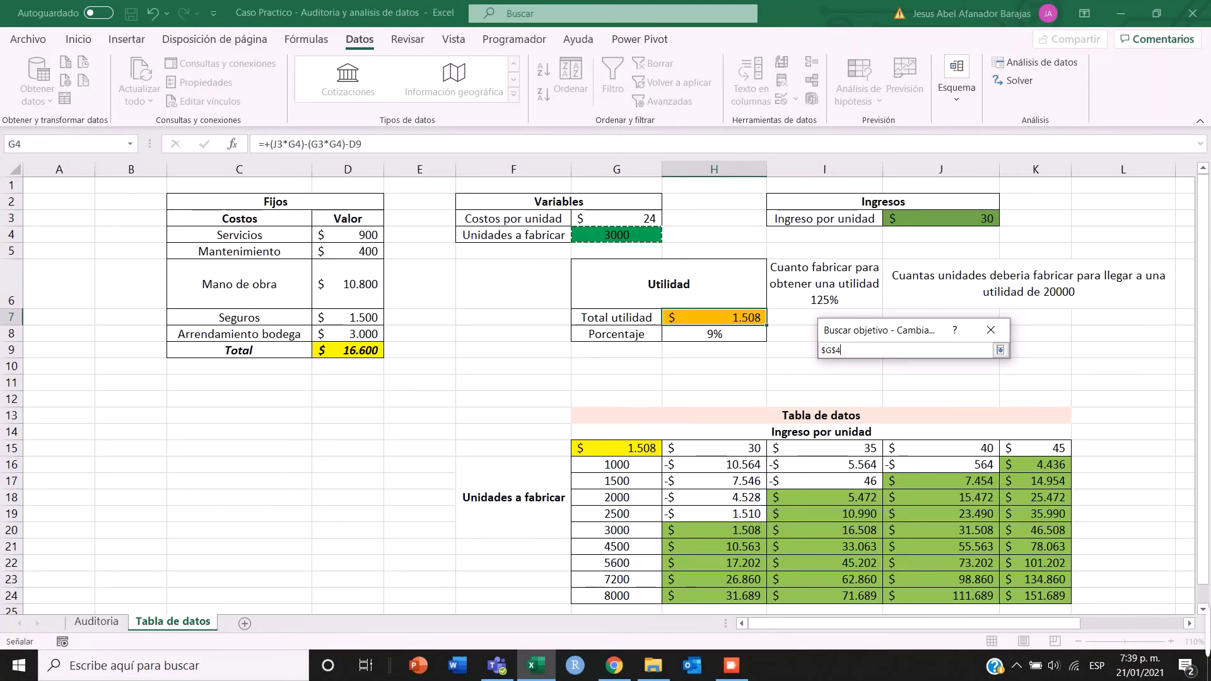
{"action": "left_click", "coordinate": [1000, 350]}
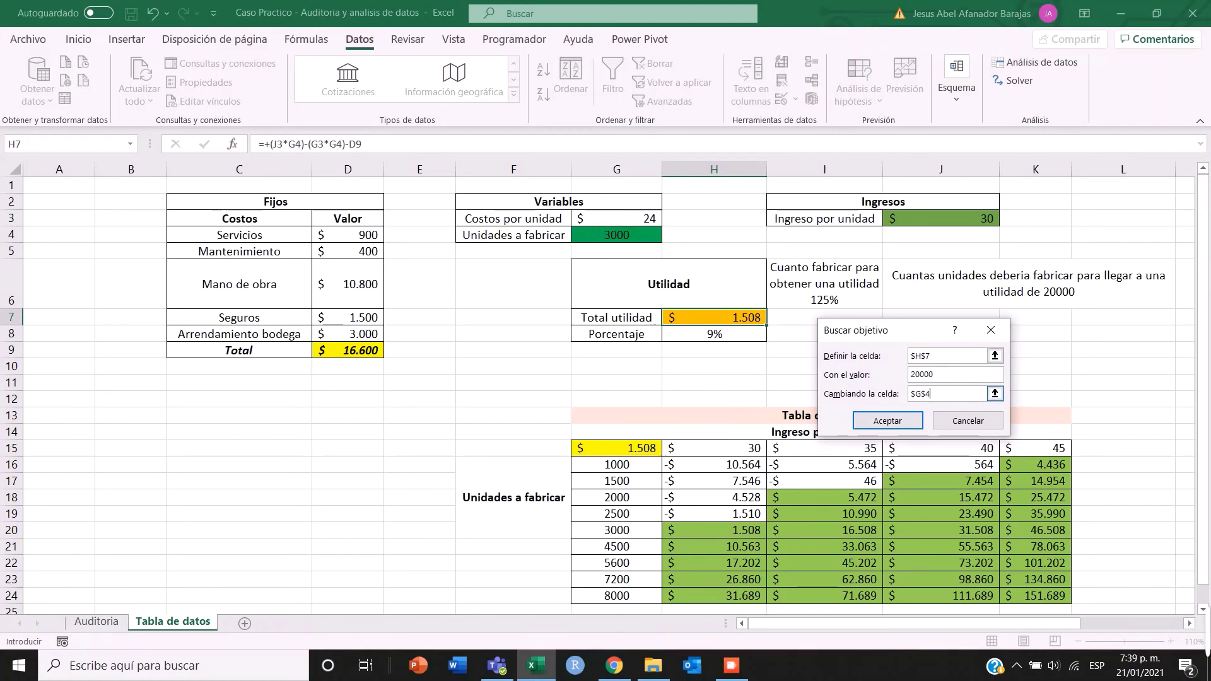
{"action": "left_click", "coordinate": [995, 394]}
{"action": "left_click", "coordinate": [616, 235]}
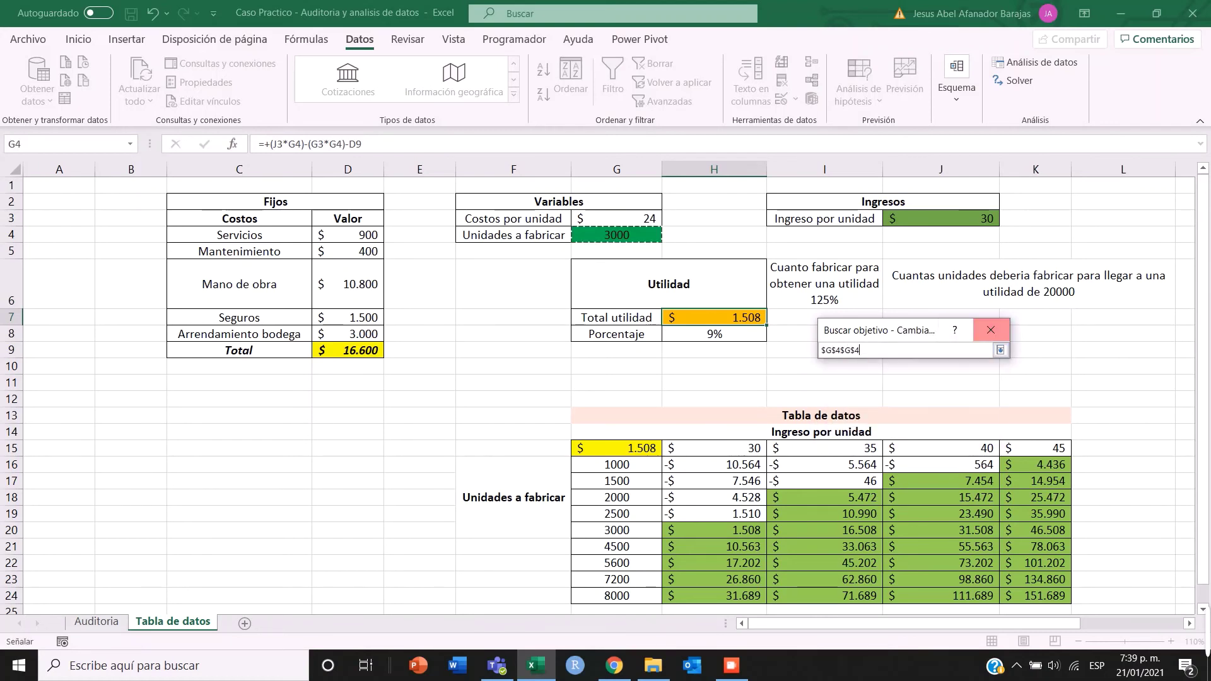
{"action": "left_click", "coordinate": [999, 350]}
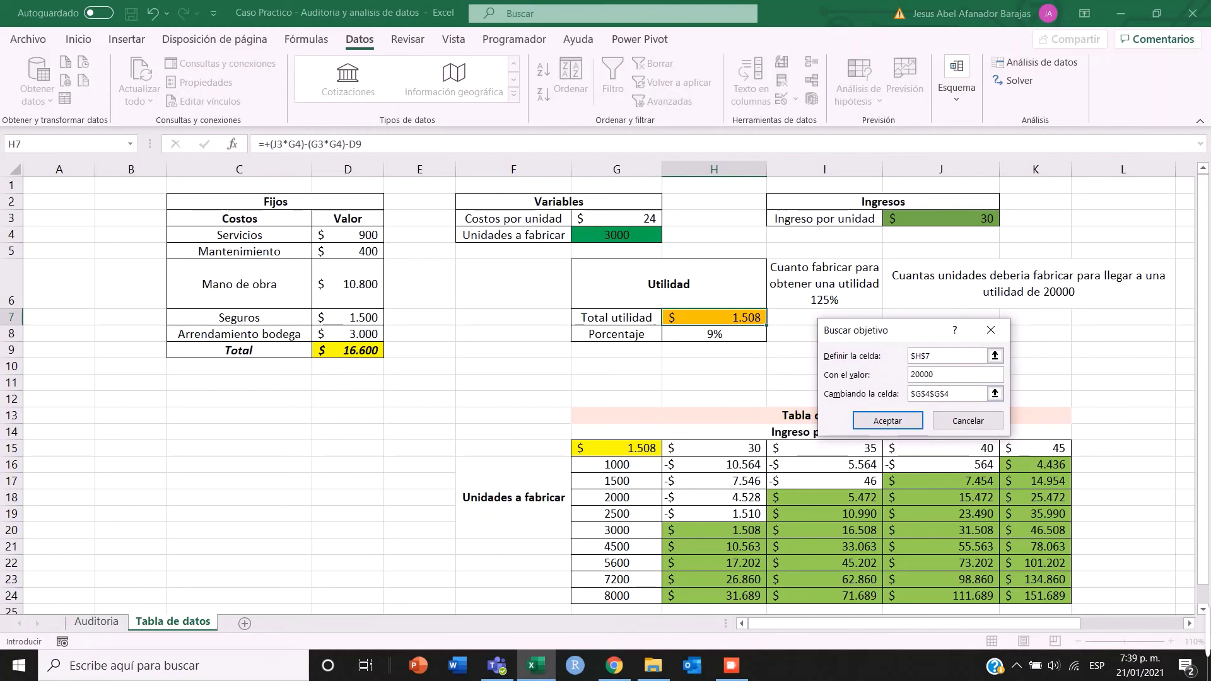
{"action": "key", "text": "Return"}
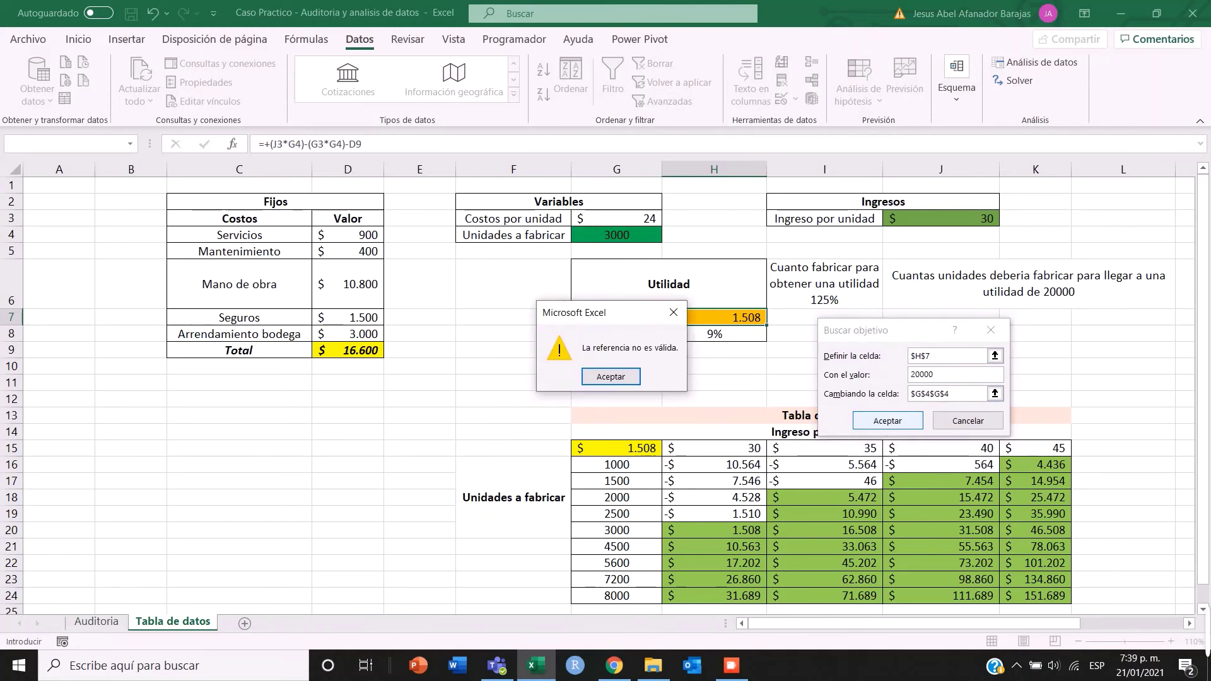
{"action": "key", "text": "Return"}
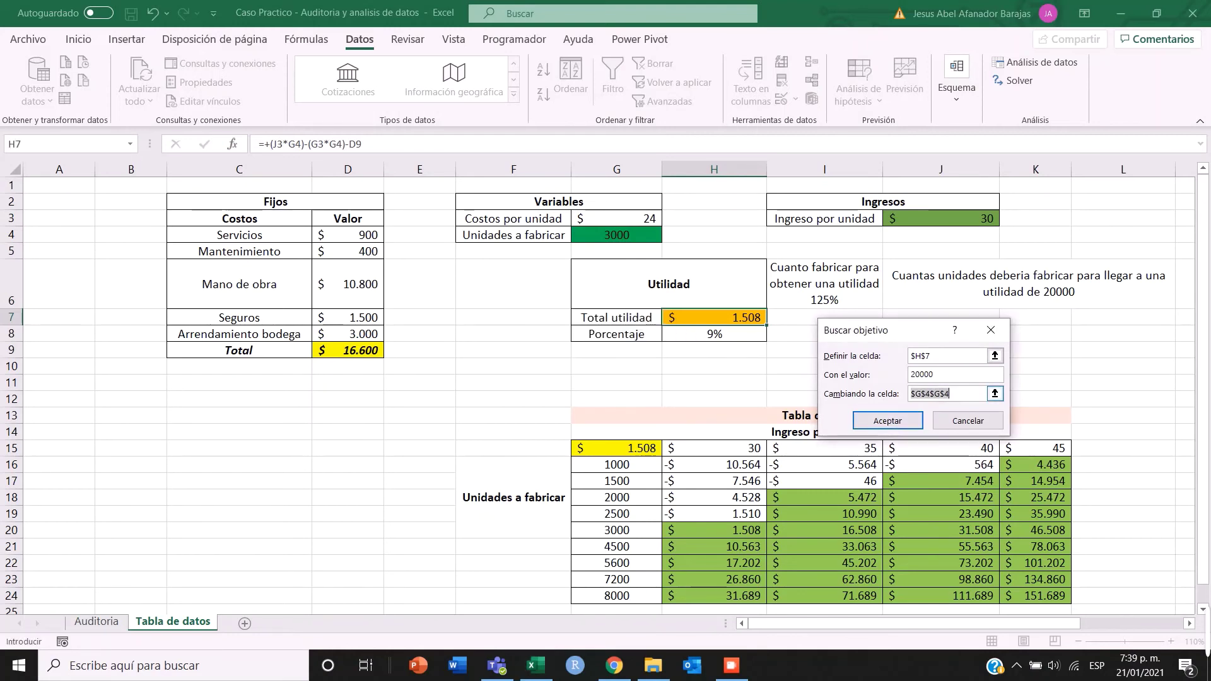
Replace the changing cell reference with a single G4, run the Goal Seek and keep its solution
{"action": "key", "text": "BackSpace"}
{"action": "left_click", "coordinate": [994, 393]}
{"action": "left_click", "coordinate": [616, 234]}
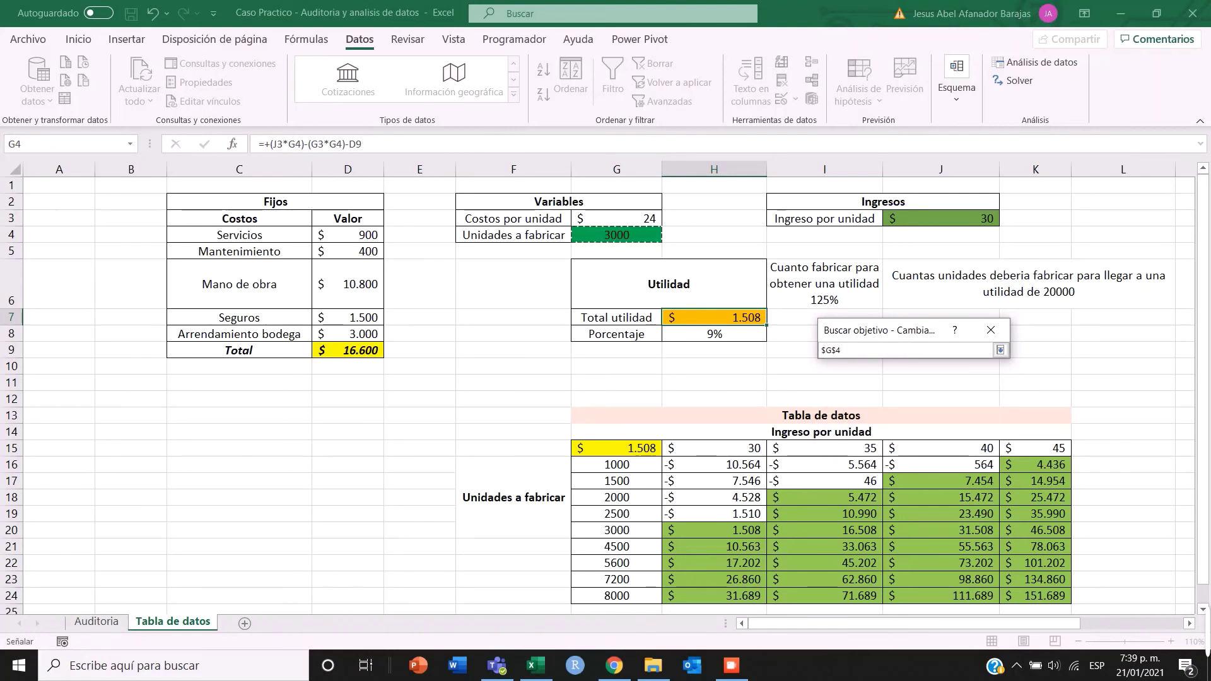
{"action": "left_click", "coordinate": [1000, 350]}
{"action": "left_click", "coordinate": [887, 420]}
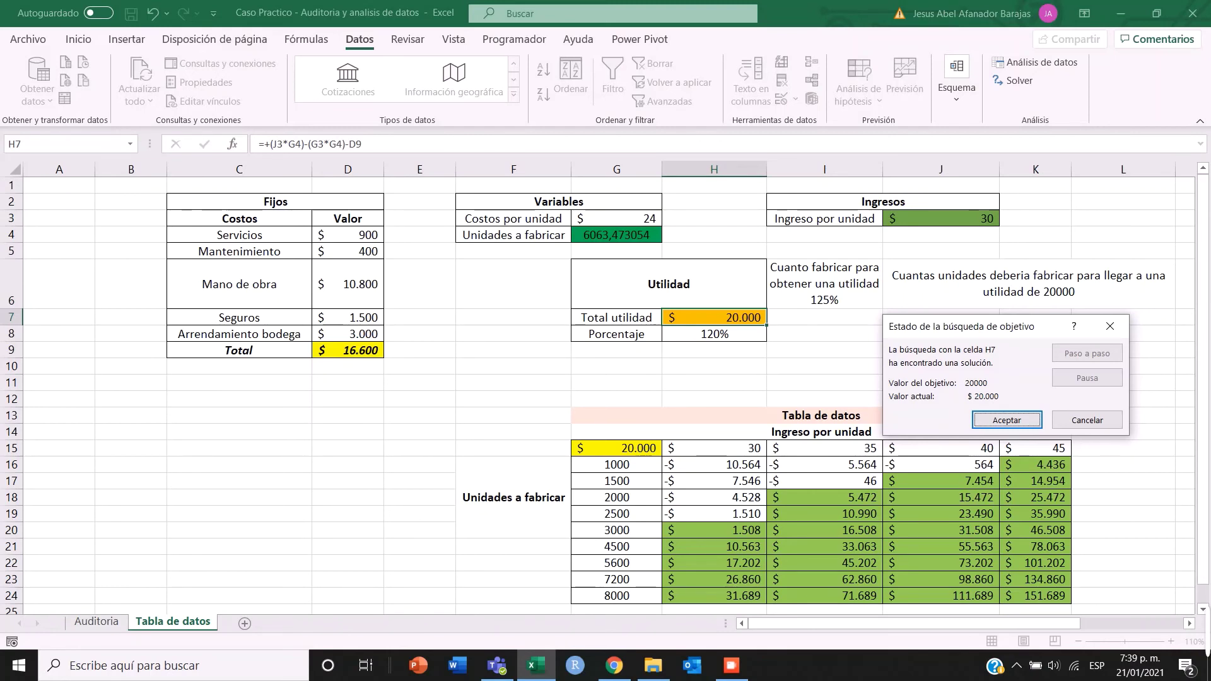
{"action": "left_click_drag", "start_coordinate": [946, 326], "coordinate": [846, 250]}
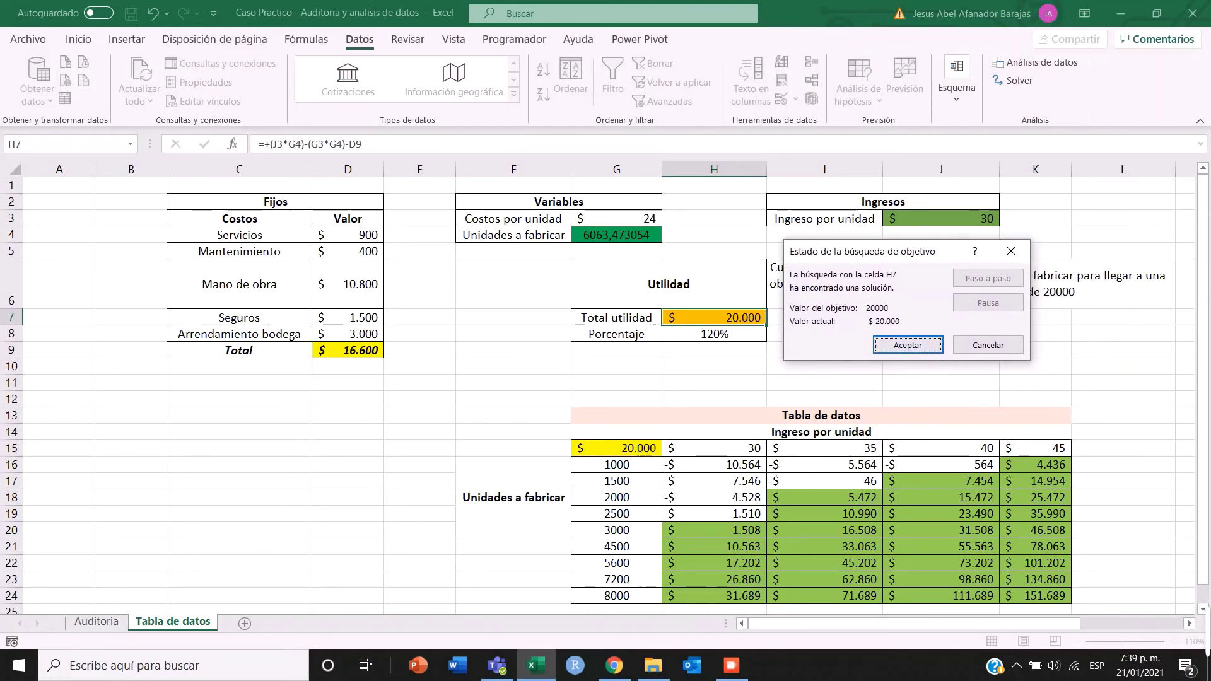
{"action": "left_click", "coordinate": [907, 345]}
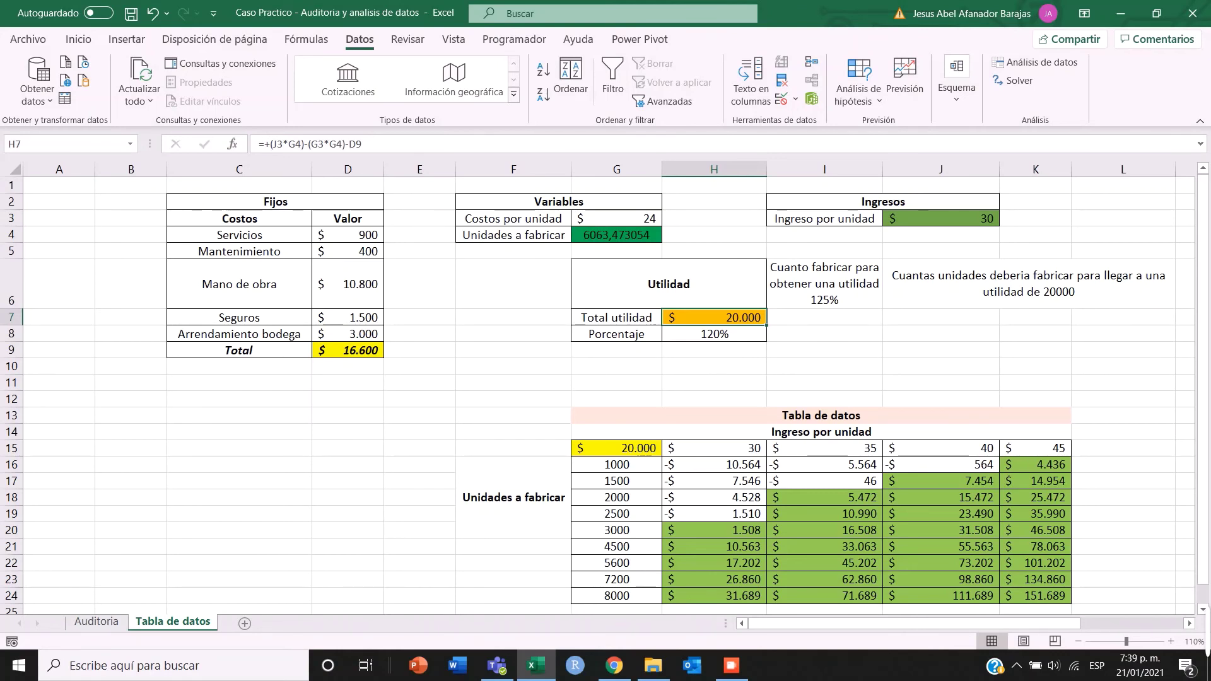
Start a new Goal Seek with the profit percentage cell H8 as the cell to set
{"action": "left_click", "coordinate": [616, 236]}
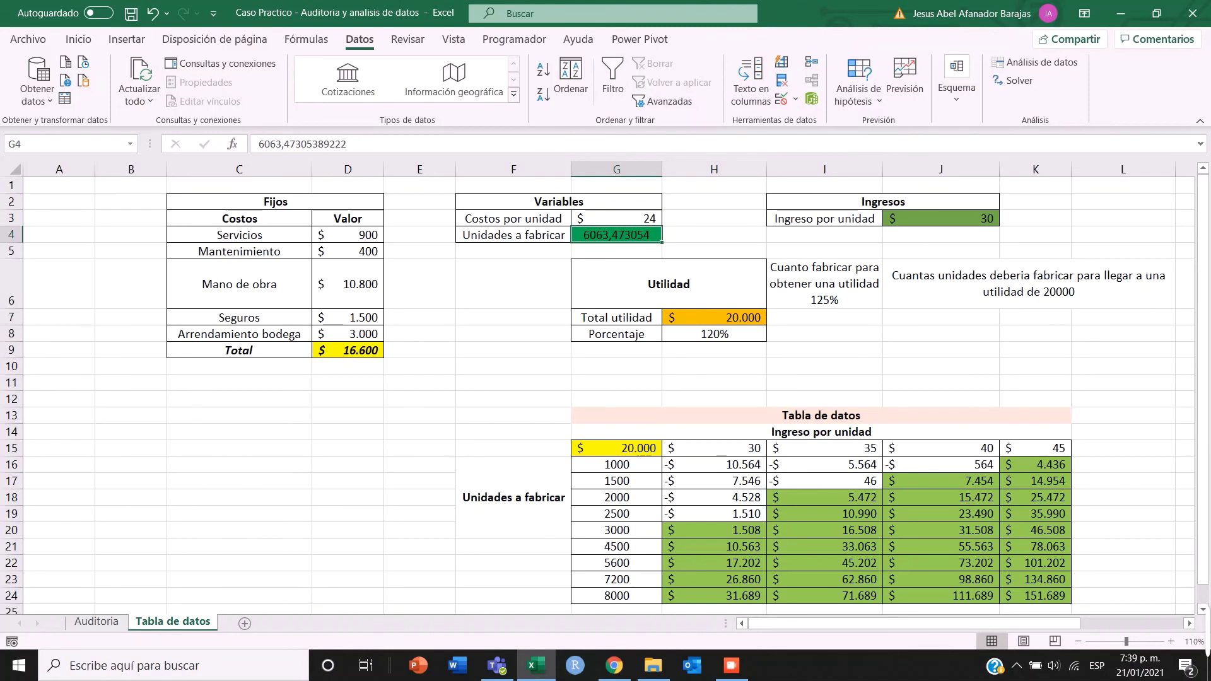
{"action": "left_click", "coordinate": [714, 318]}
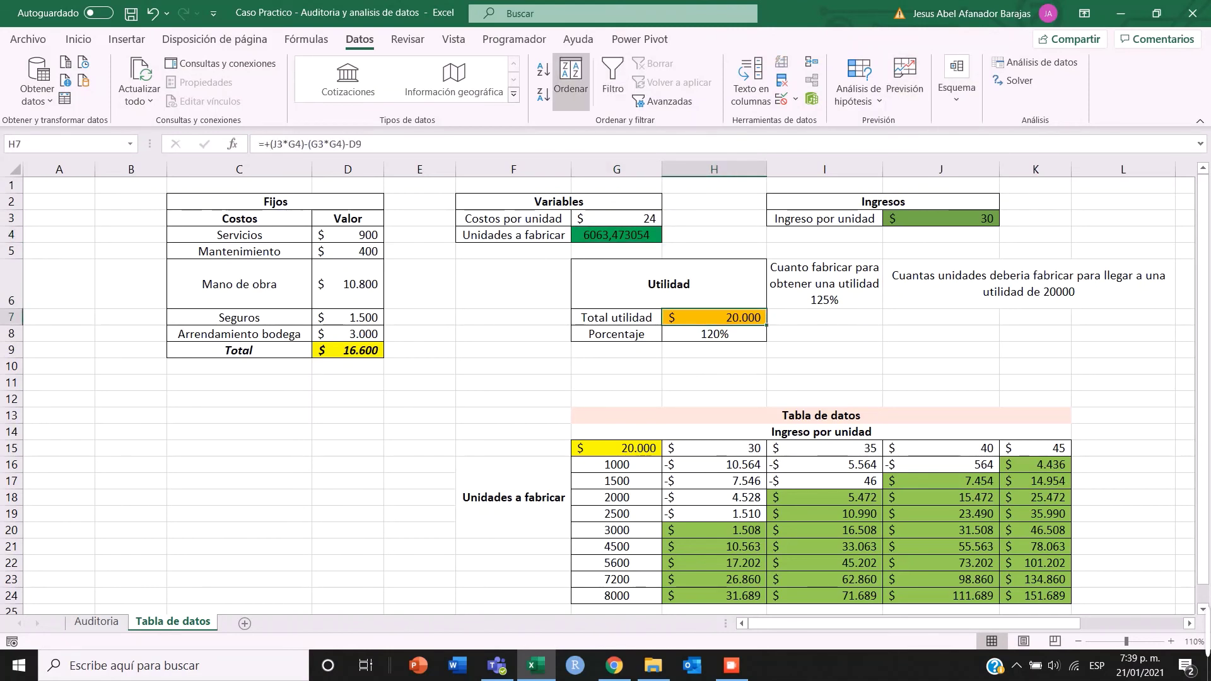
{"action": "left_click", "coordinate": [858, 91]}
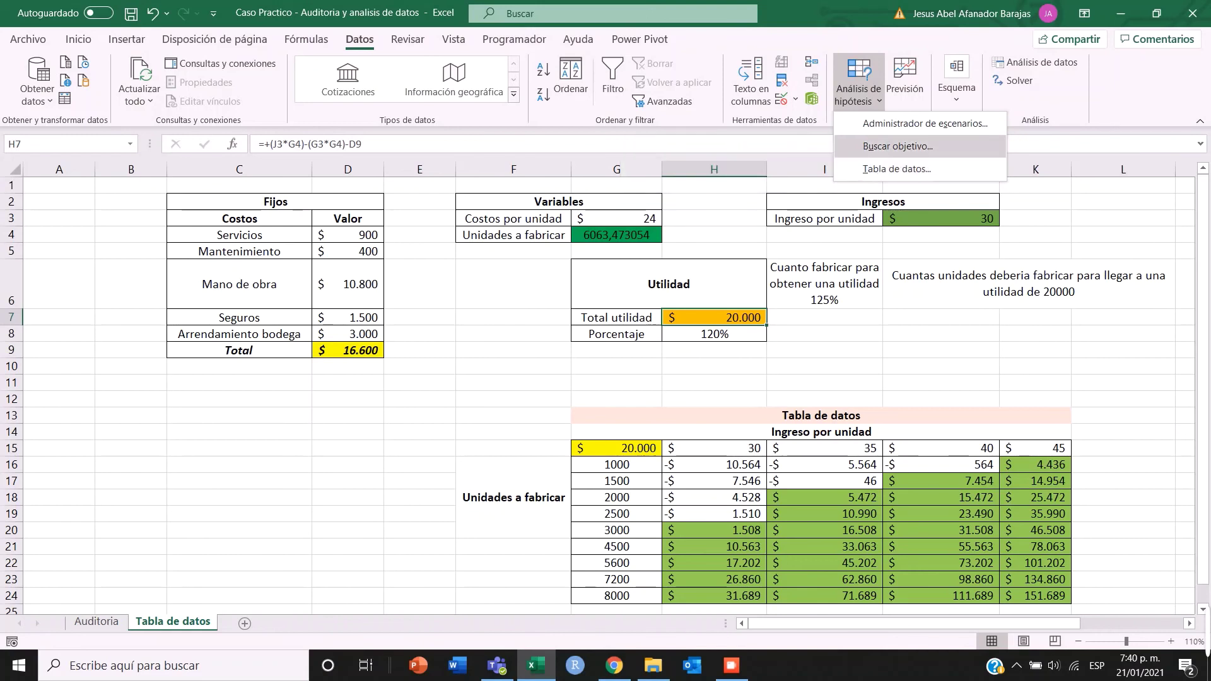
{"action": "left_click", "coordinate": [898, 146]}
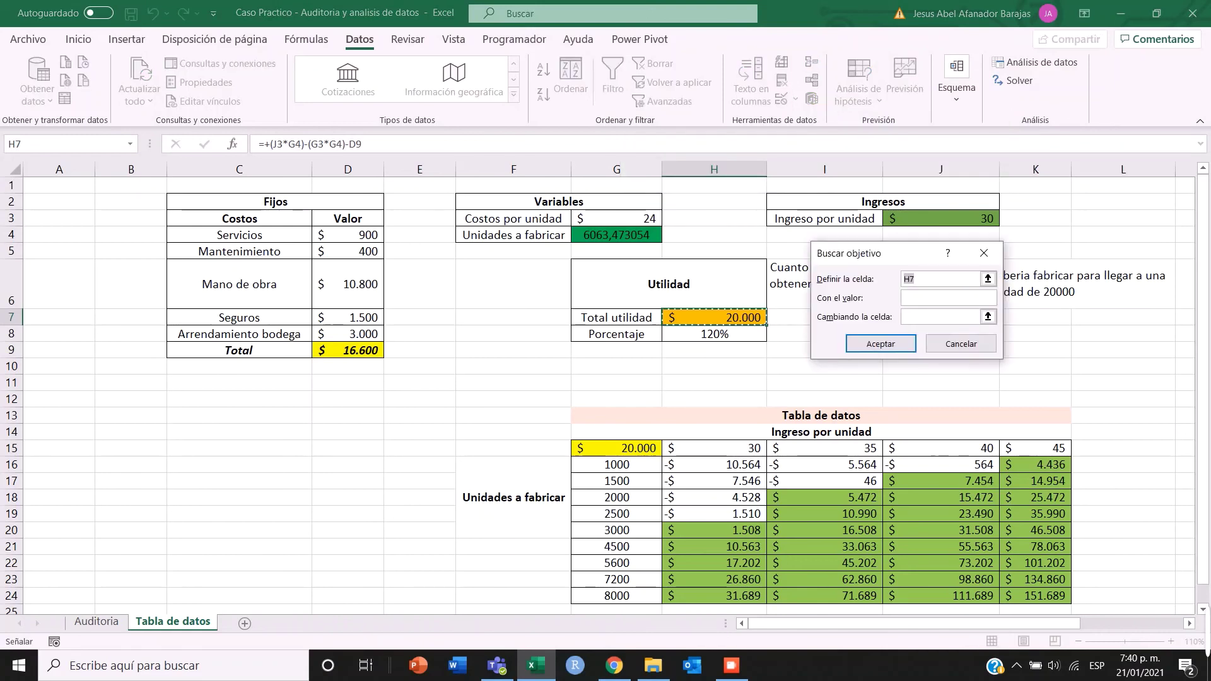
{"action": "left_click", "coordinate": [987, 278]}
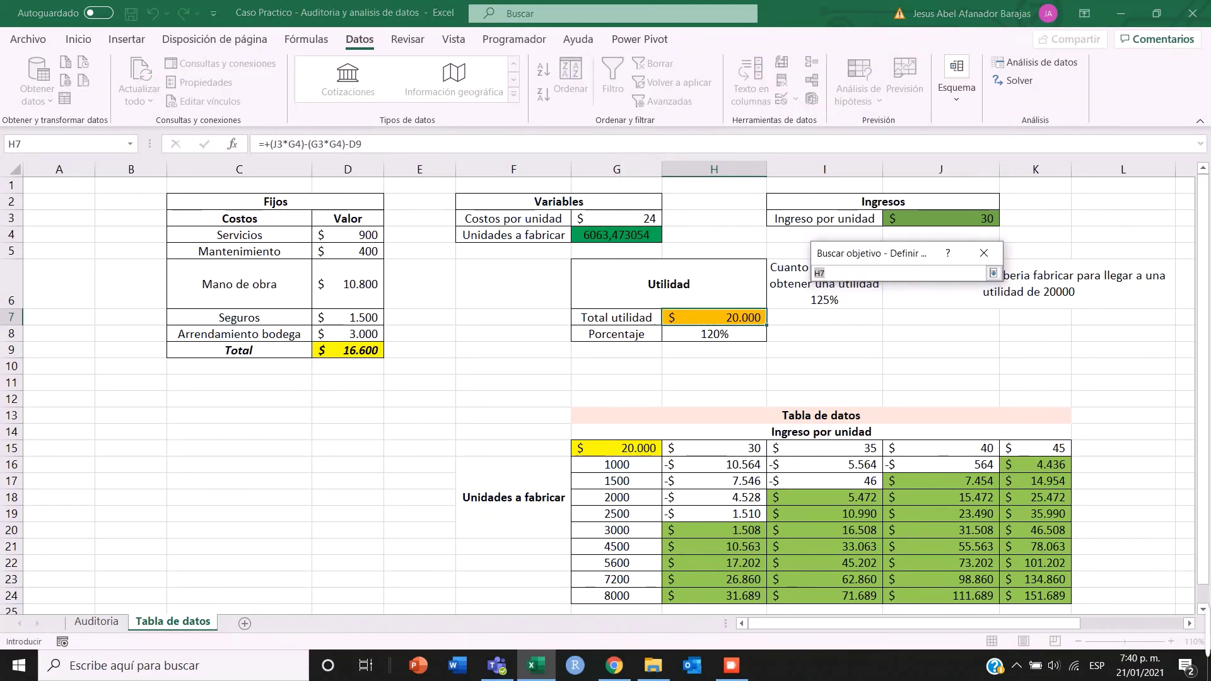
{"action": "key", "text": "Down"}
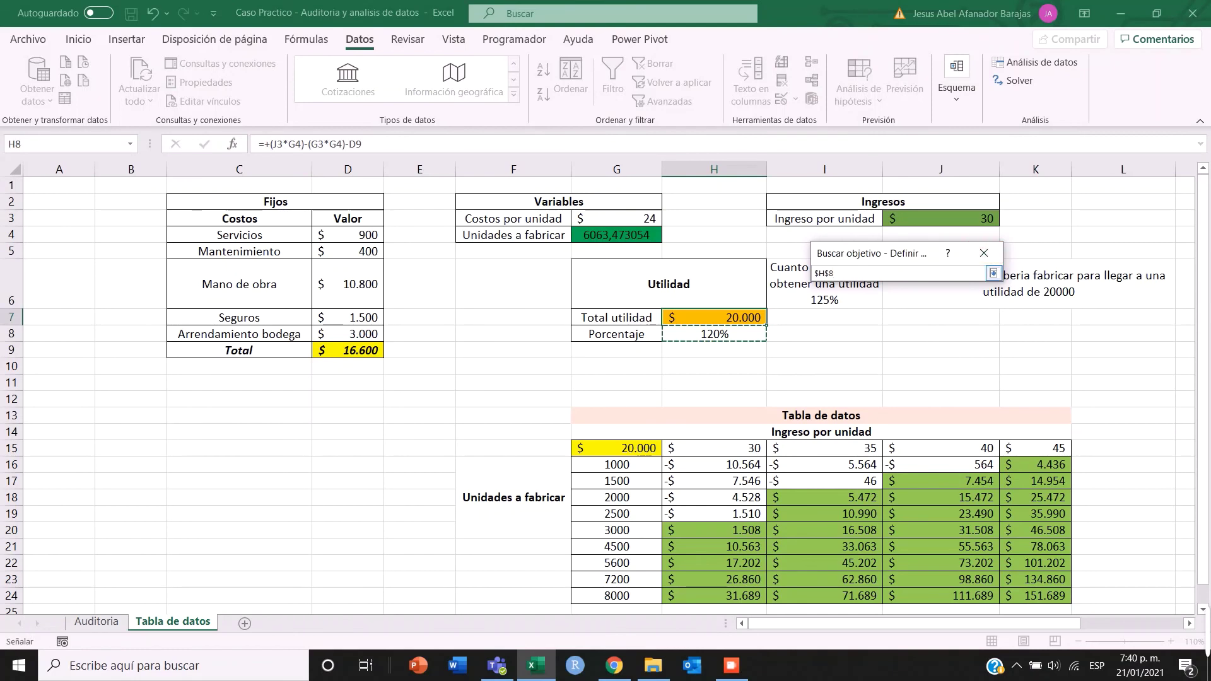
{"action": "left_click", "coordinate": [992, 272]}
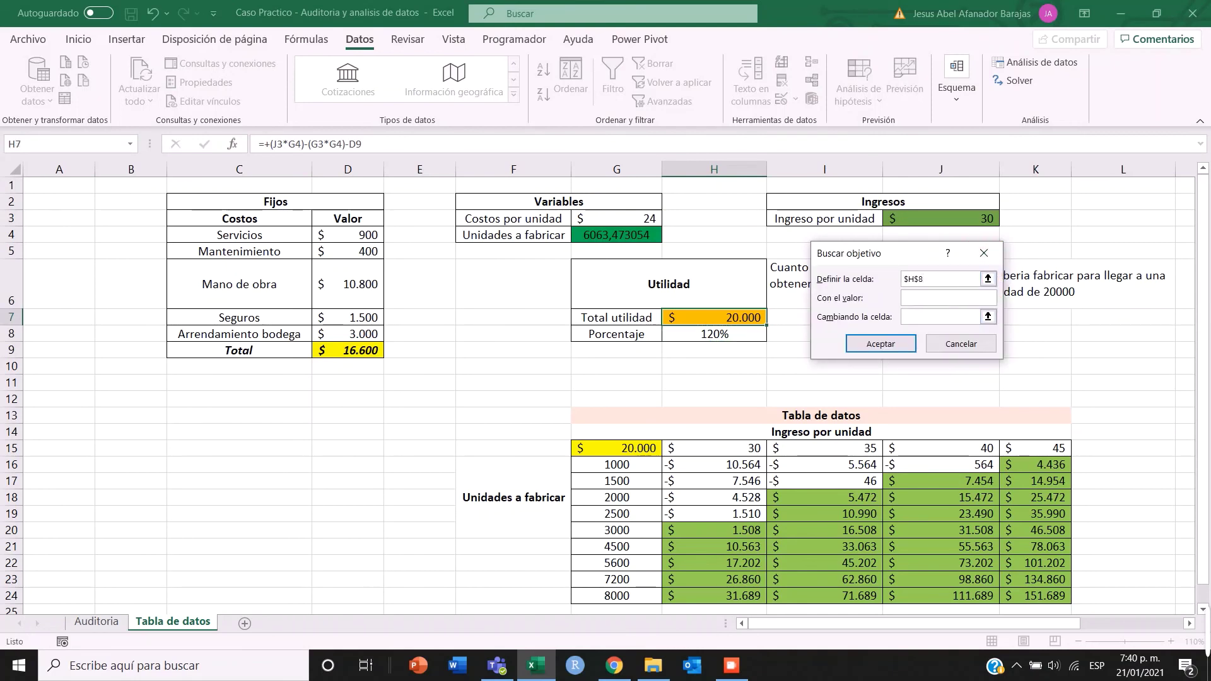
Set the Goal Seek target value to 125% and pick the units to manufacture cell G4 as the changing cell
{"action": "type", "text": "125%"}
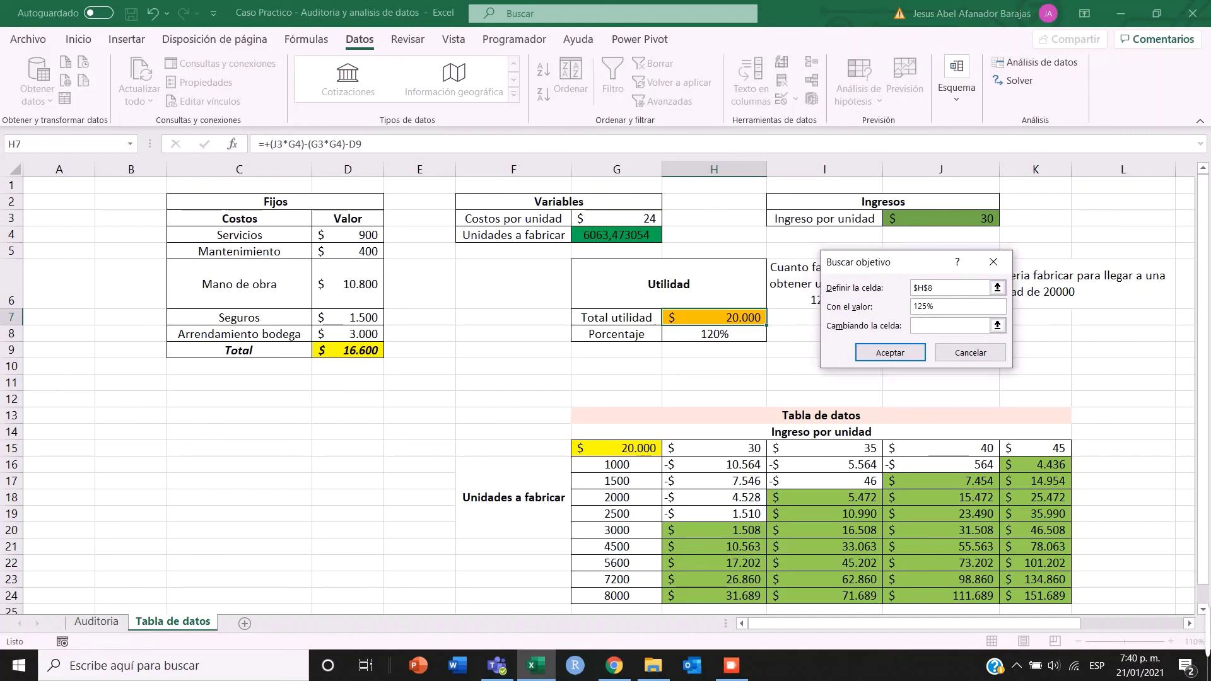
{"action": "left_click_drag", "start_coordinate": [908, 261], "coordinate": [973, 252]}
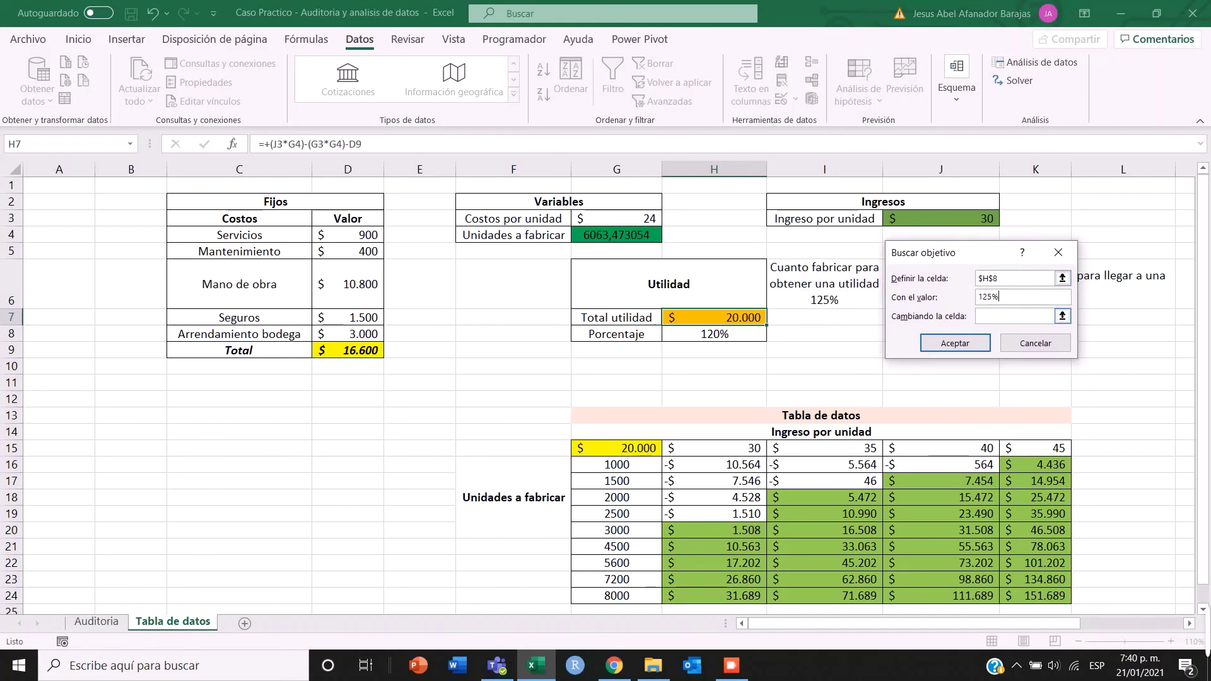
{"action": "left_click", "coordinate": [1062, 316]}
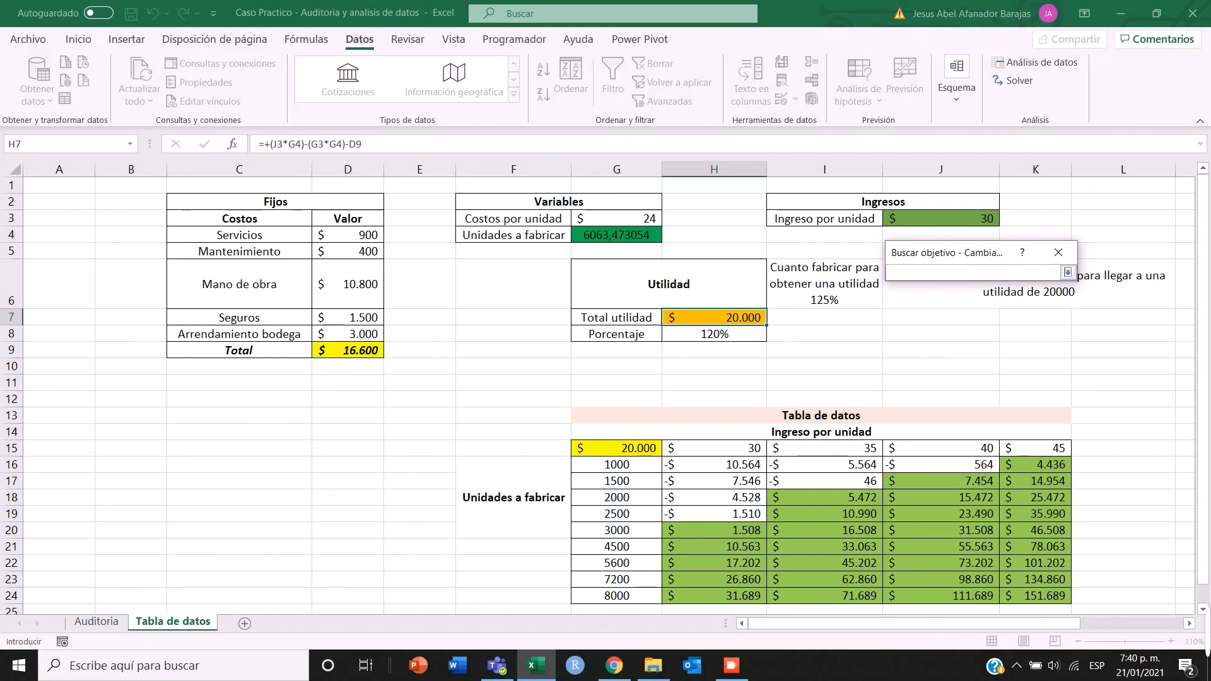
{"action": "left_click", "coordinate": [616, 234]}
{"action": "left_click", "coordinate": [1067, 272]}
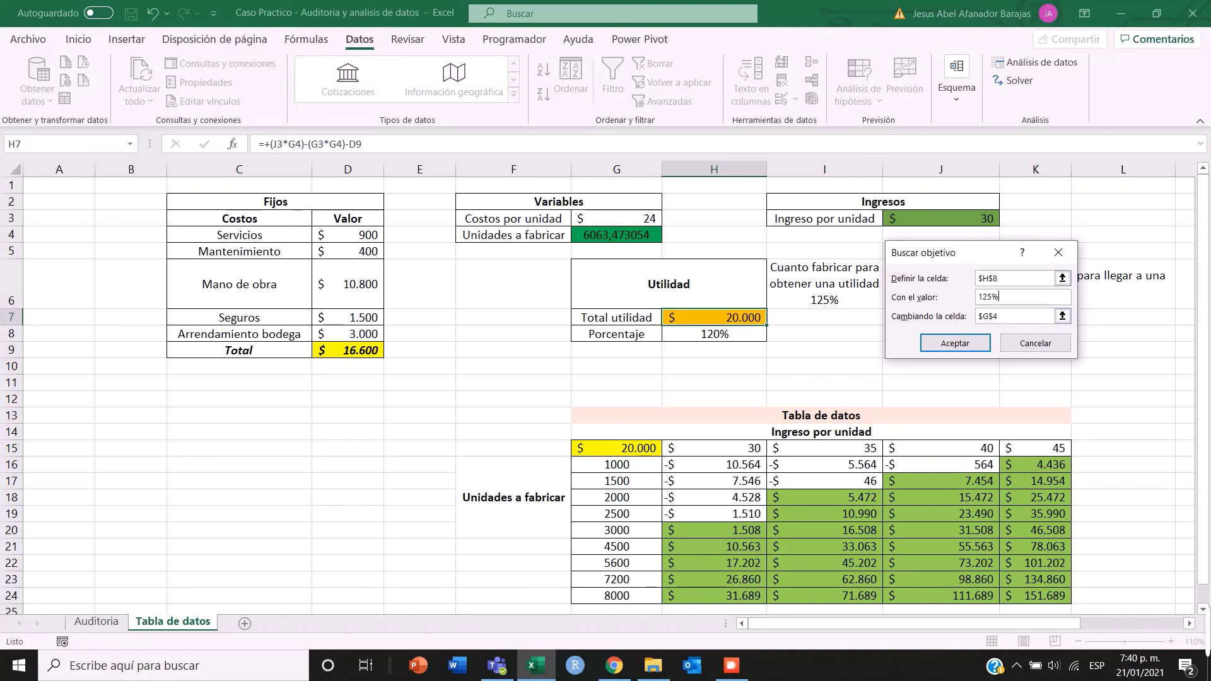
Run the Goal Seek for the profit percentage, keep its solution and check cells H8 and G4
{"action": "left_click_drag", "start_coordinate": [1001, 297], "coordinate": [977, 297]}
{"action": "left_click", "coordinate": [954, 343]}
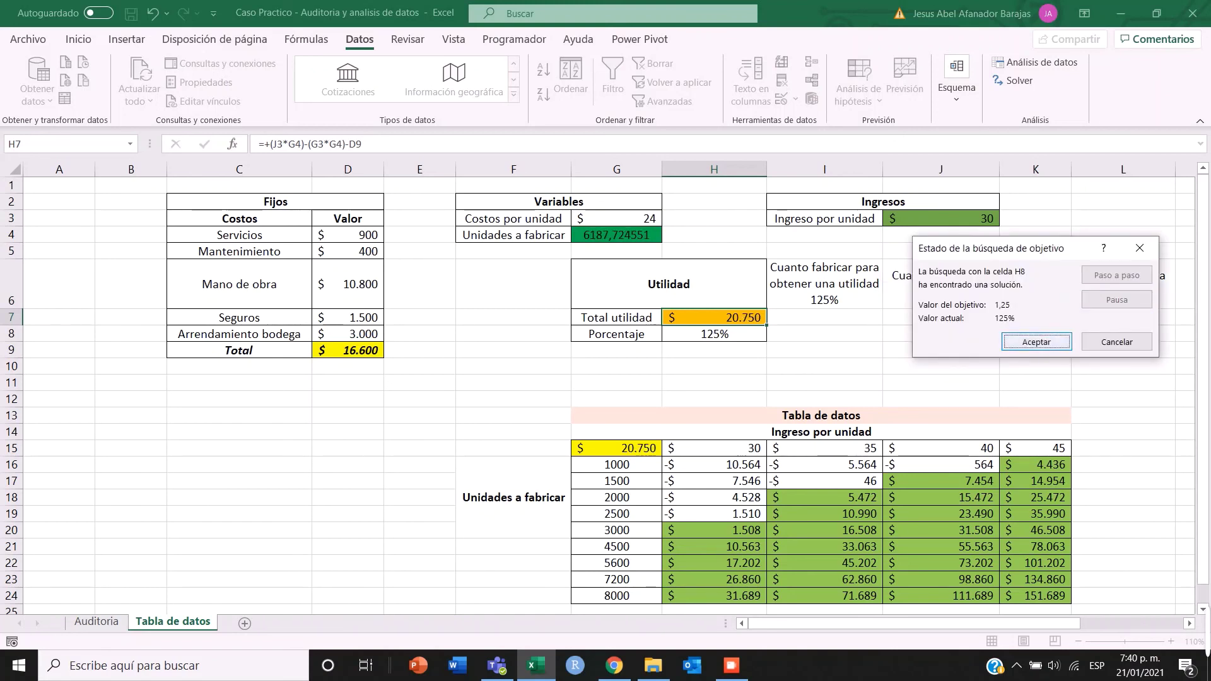
{"action": "key", "text": "Return"}
{"action": "left_click", "coordinate": [513, 283]}
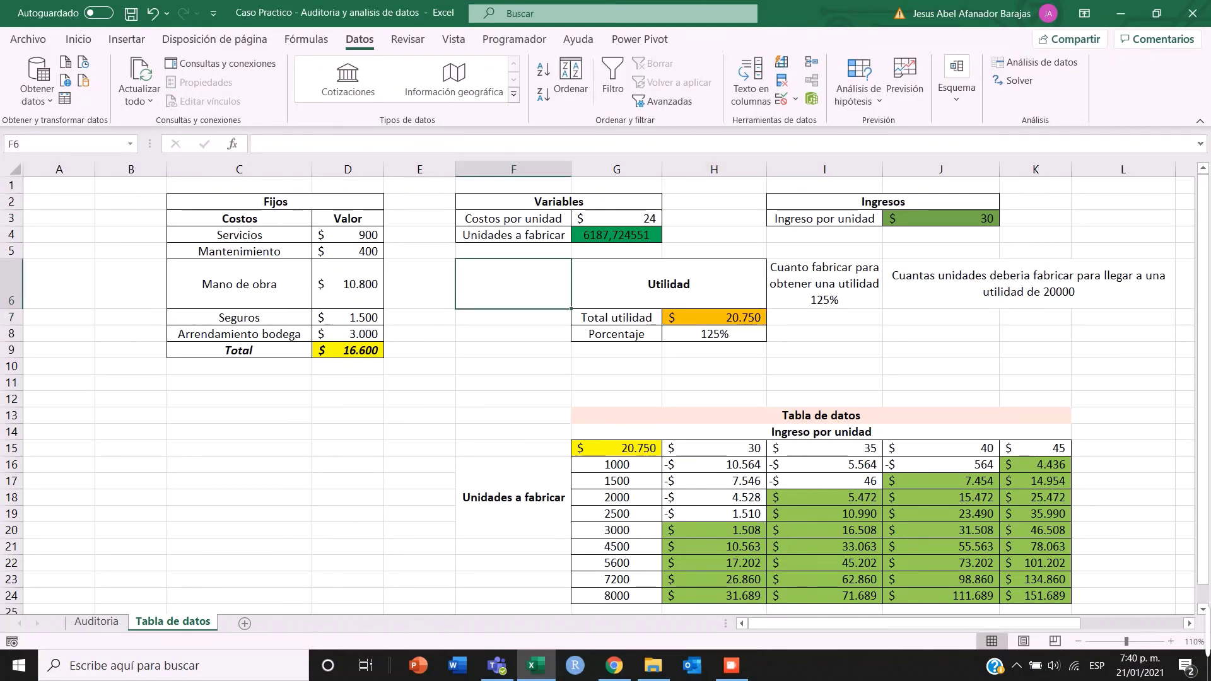
{"action": "left_click", "coordinate": [714, 334]}
{"action": "left_click", "coordinate": [616, 235]}
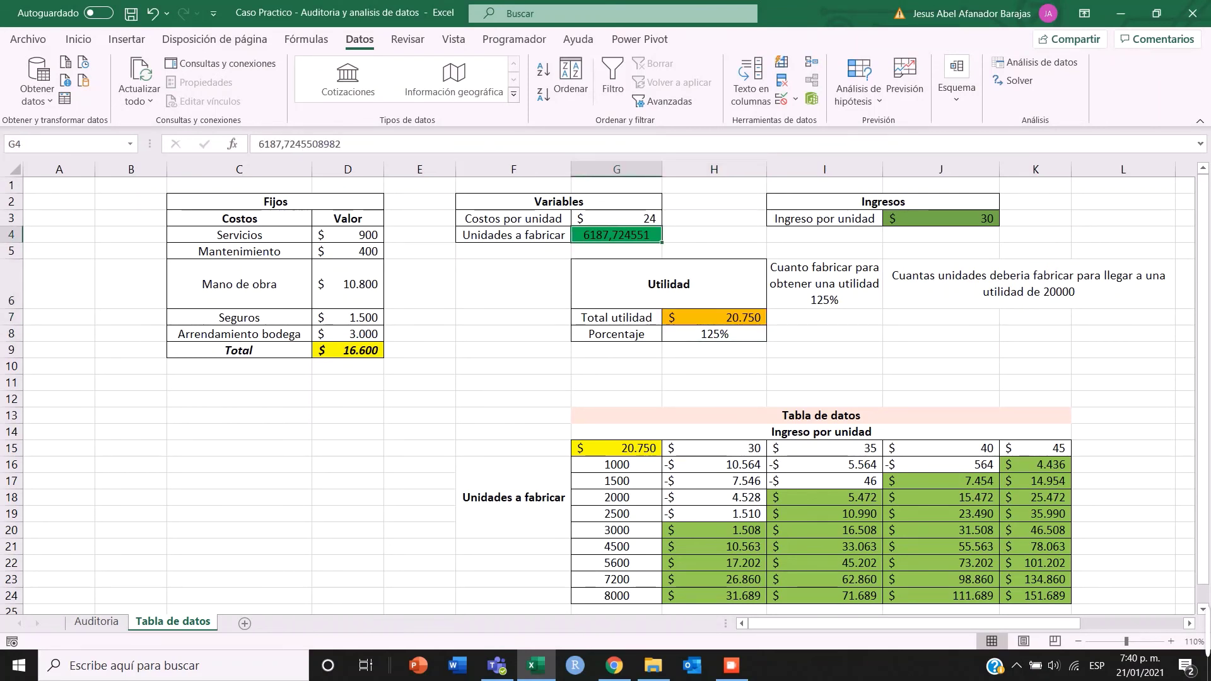